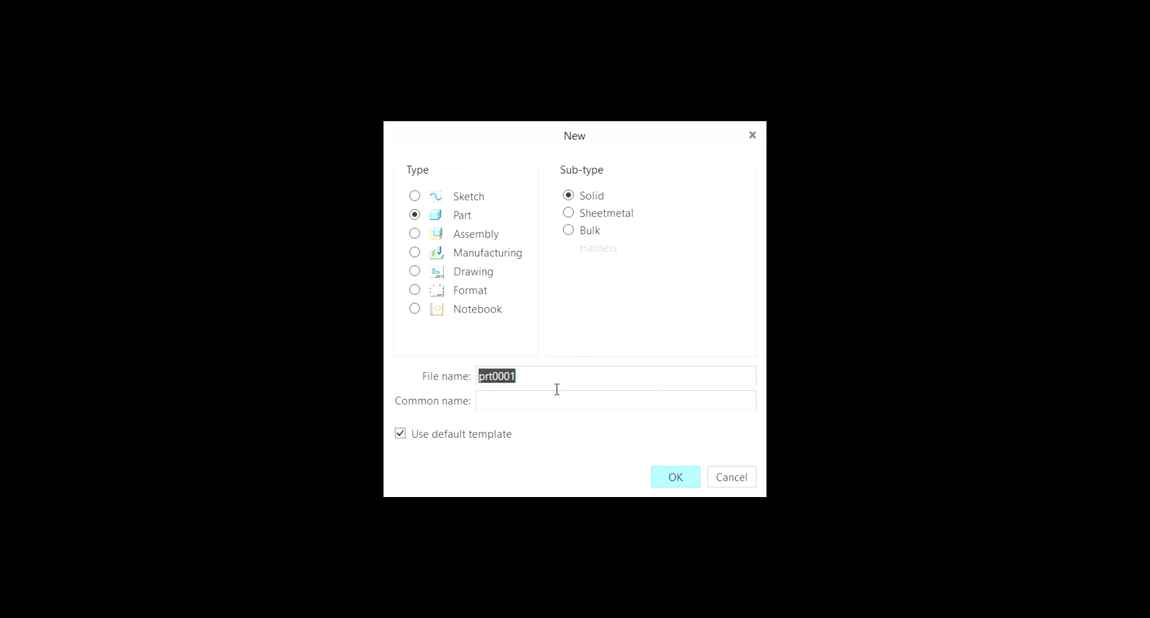
- Create a solid part named CHESS_PIECE_3 and start a sketch on the FRONT plane, viewed square-on
text(T)
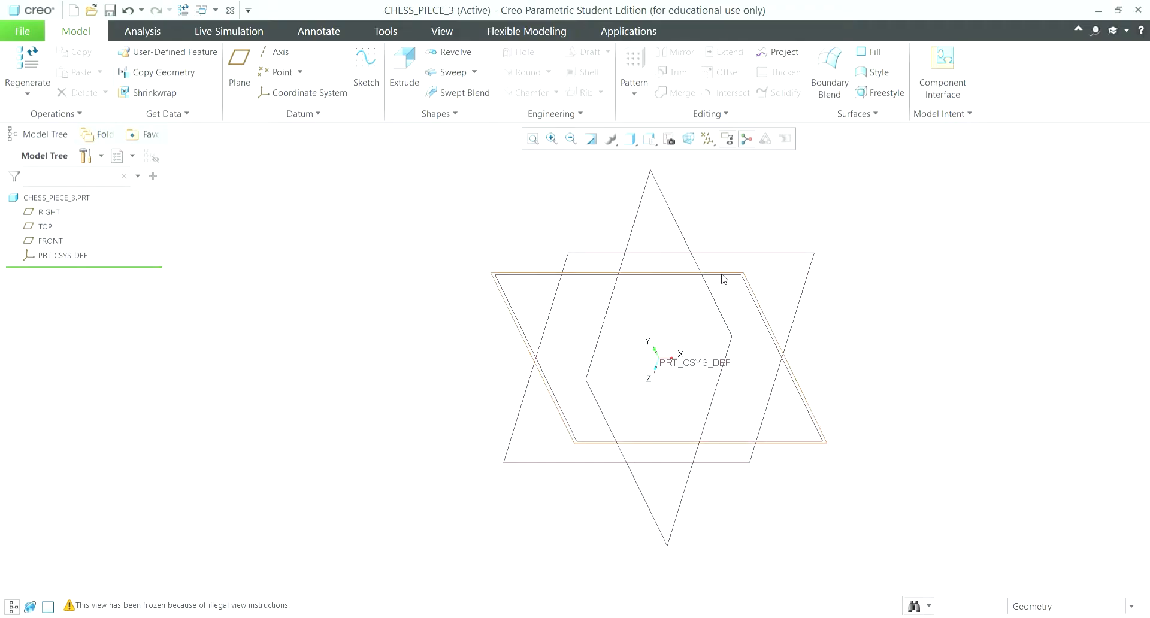
click(723, 275)
click(366, 66)
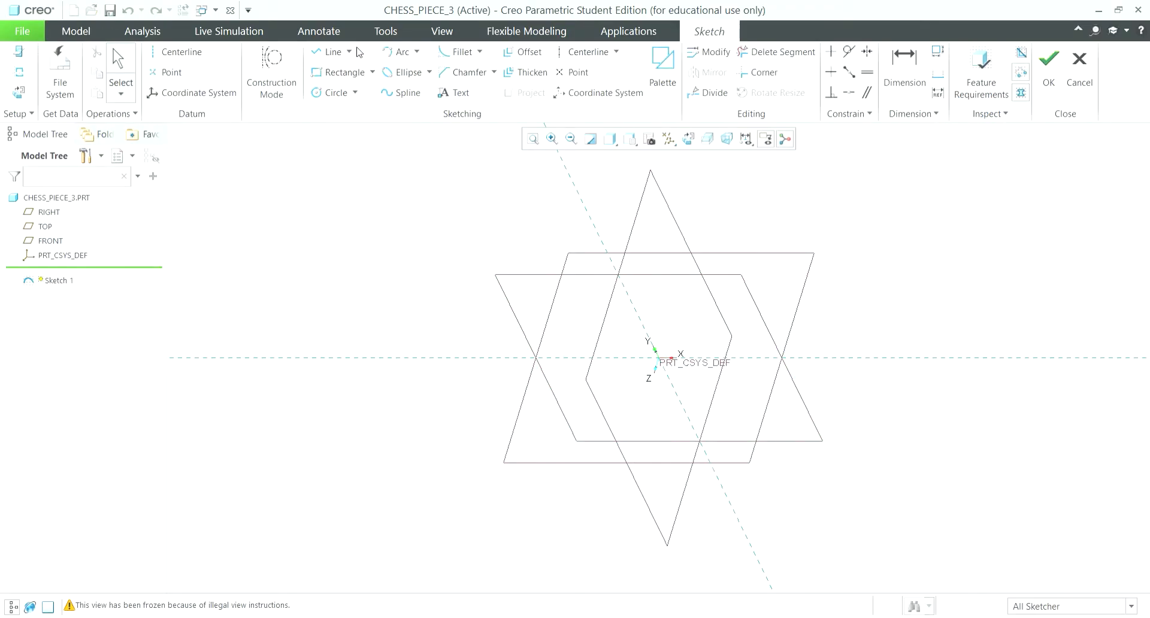
click(689, 139)
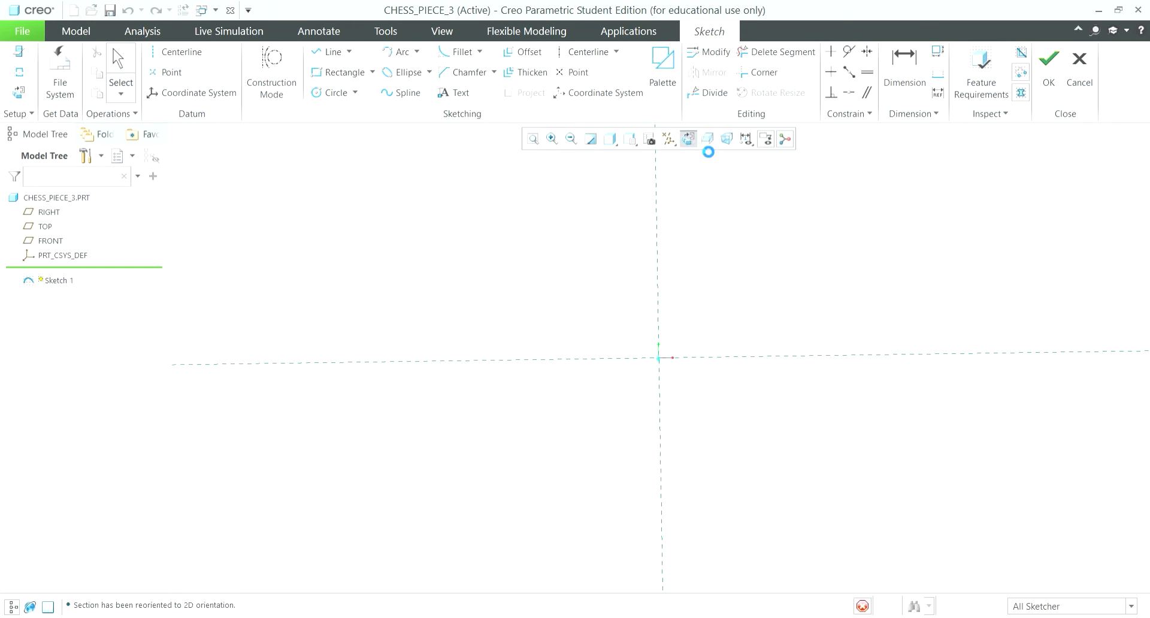
click(558, 53)
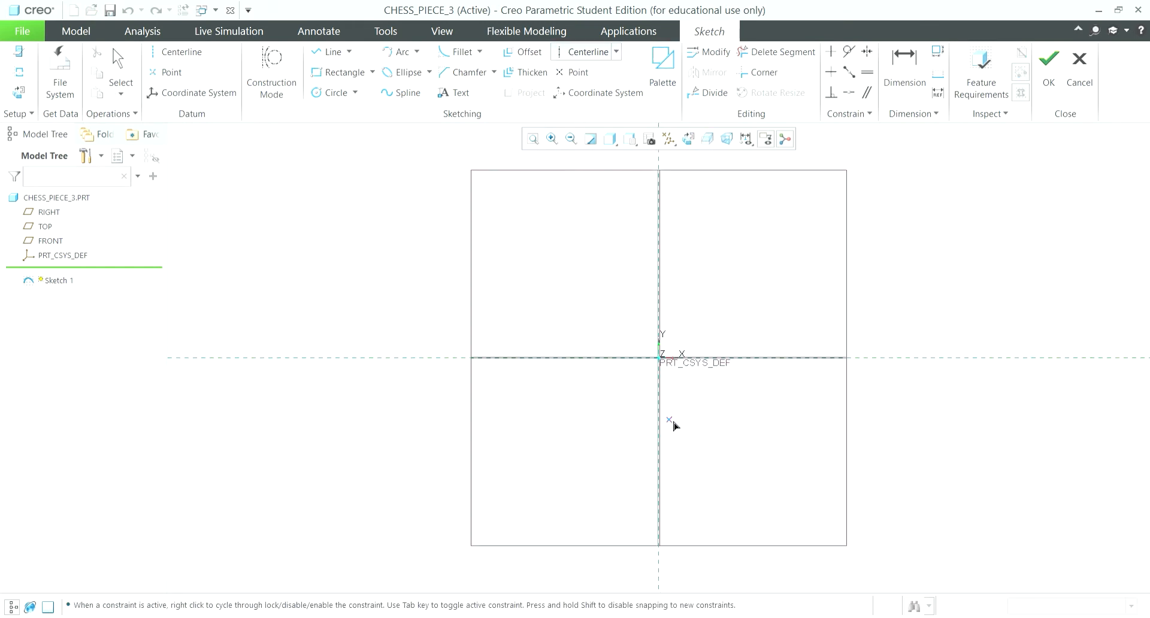
click(667, 397)
click(655, 392)
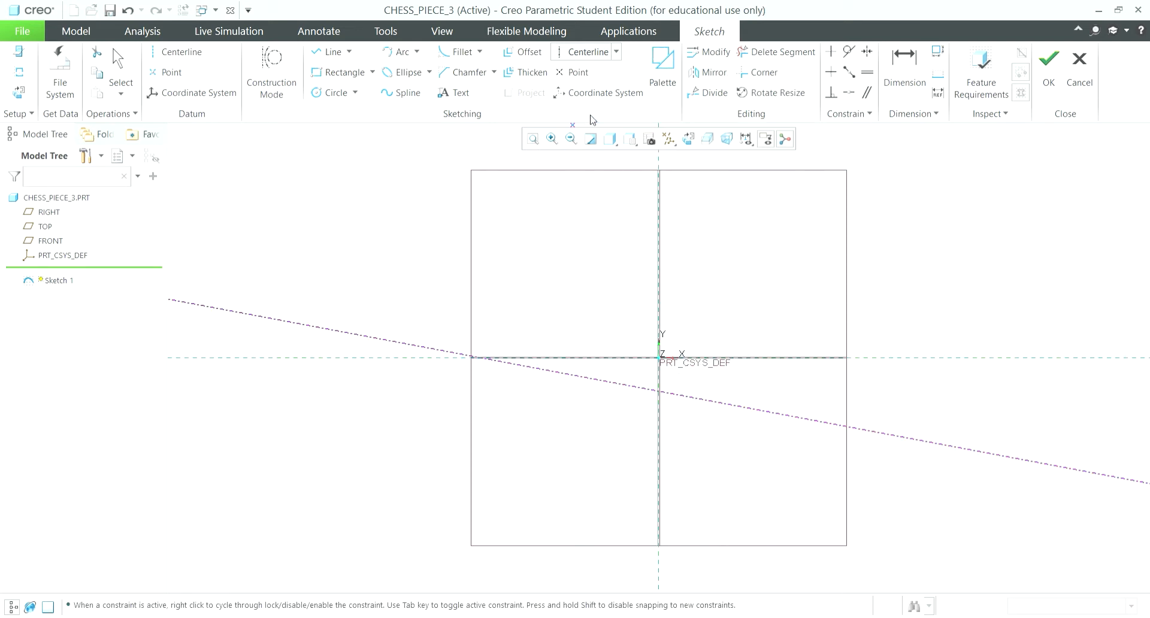
key(ctrl+z)
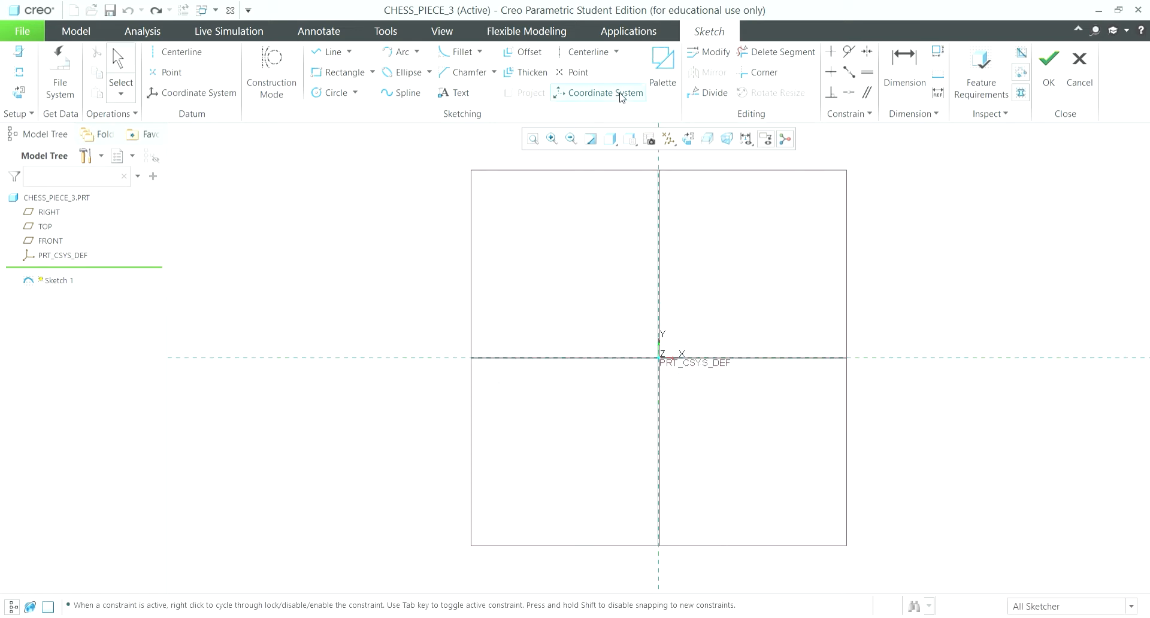
- Draw two horizontal construction centerlines, one below and one above the sketch's horizontal reference
click(563, 55)
click(661, 401)
click(622, 407)
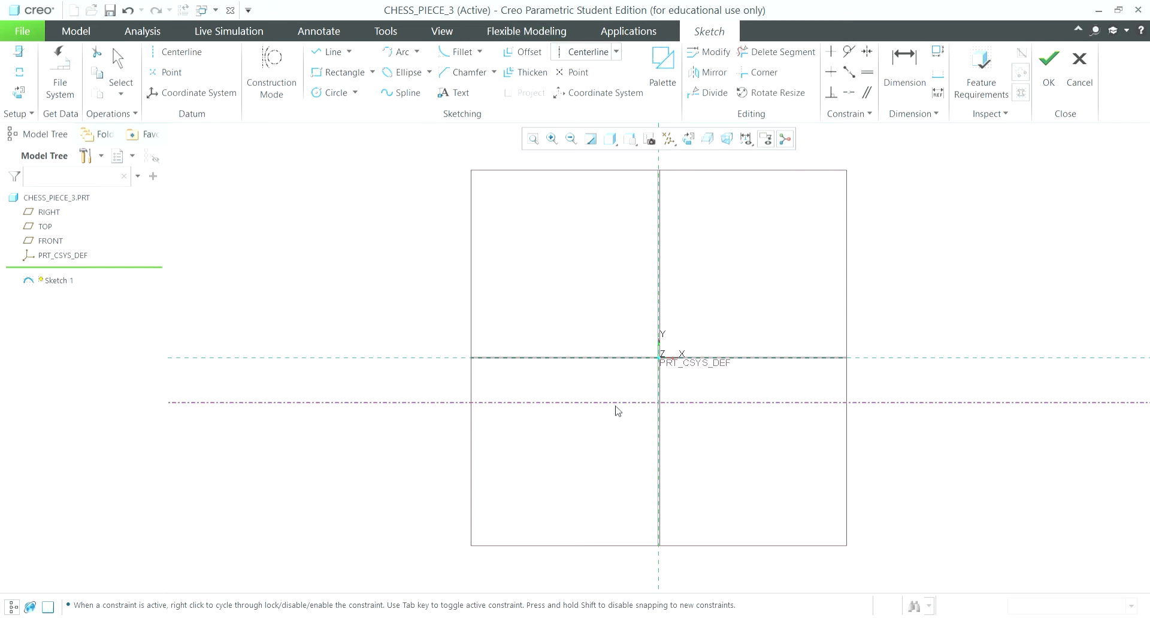
click(661, 292)
click(647, 292)
- Draw two vertical construction centerlines, one on each side of the sketch's vertical reference
click(746, 364)
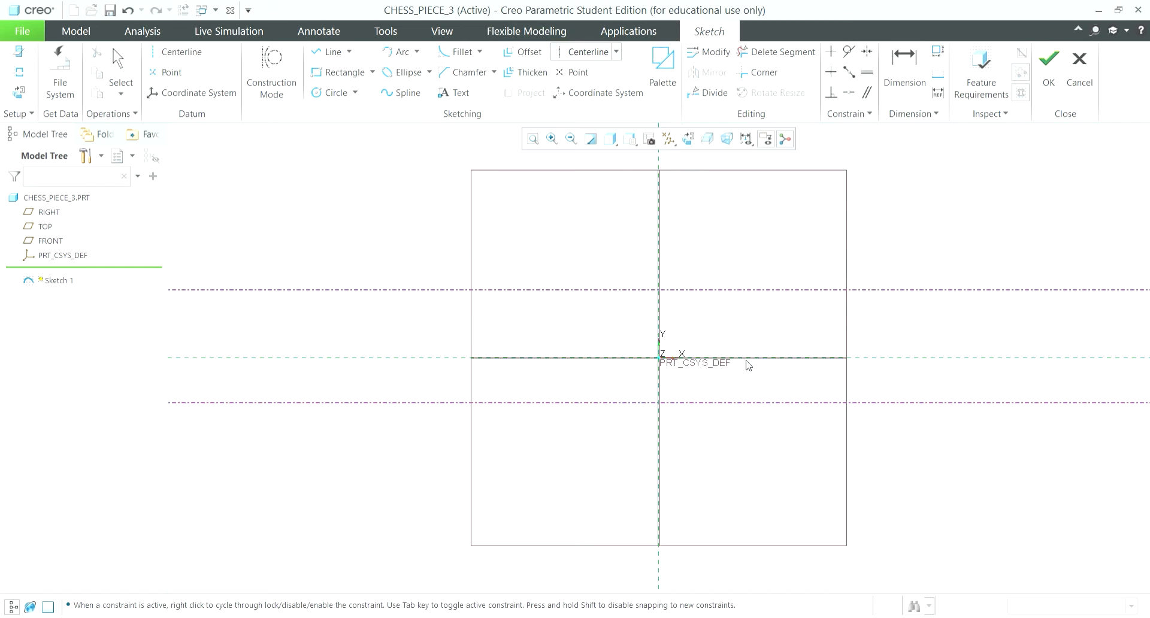
click(747, 331)
click(603, 359)
click(605, 331)
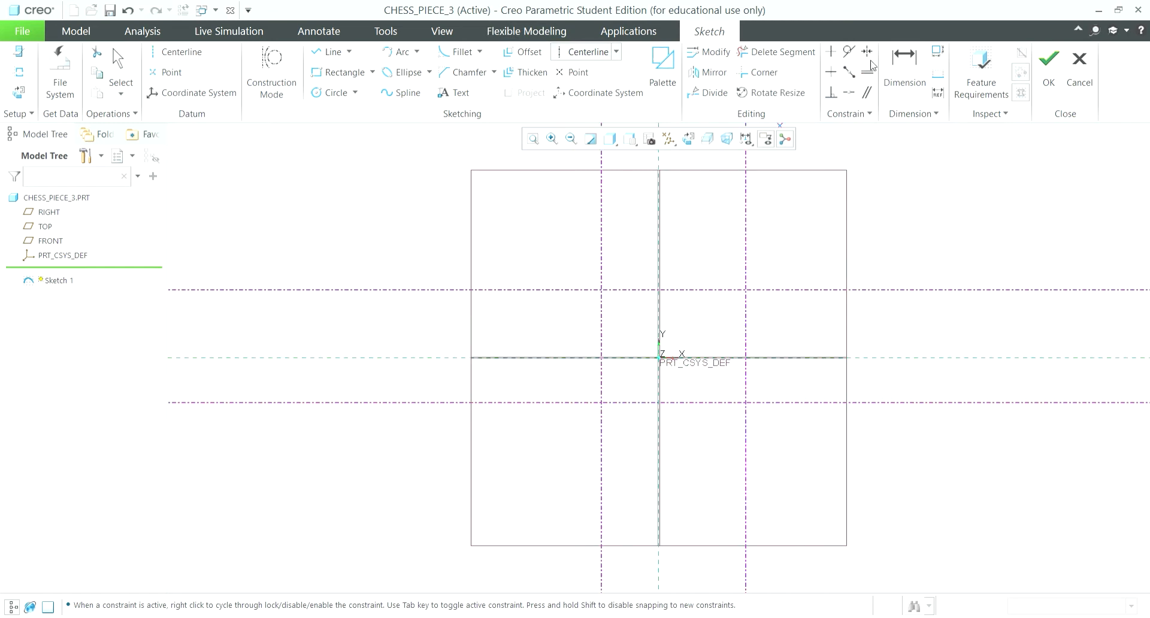
middle_click(745, 210)
- Set the distance of both vertical centerlines from the vertical reference to 15
double_click(628, 373)
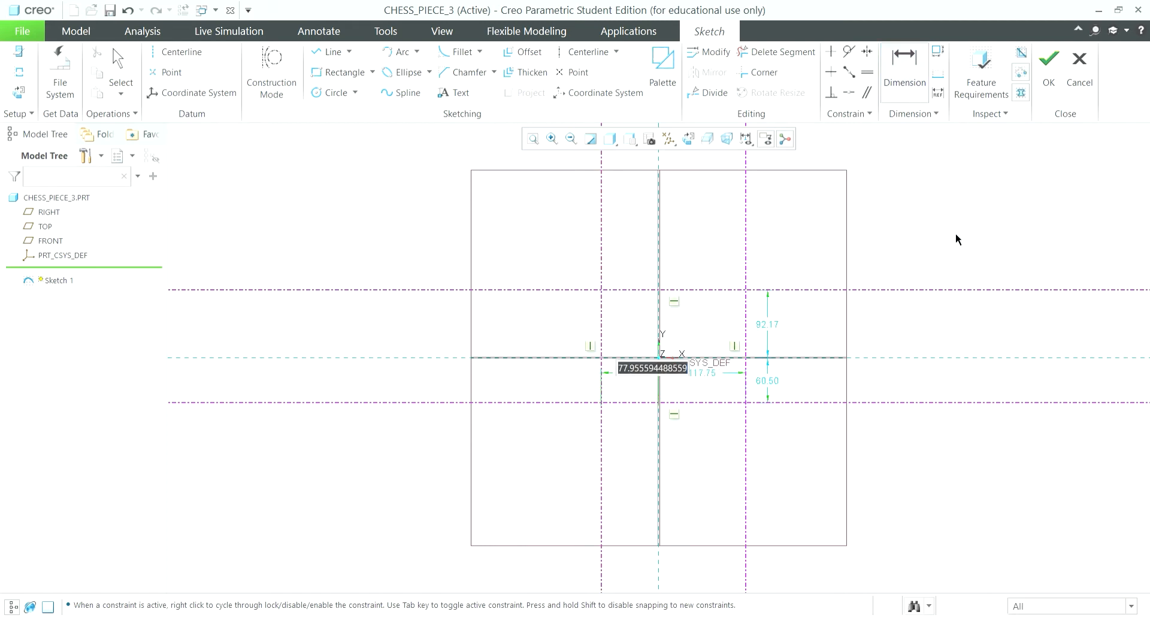
text(15)
key(Return)
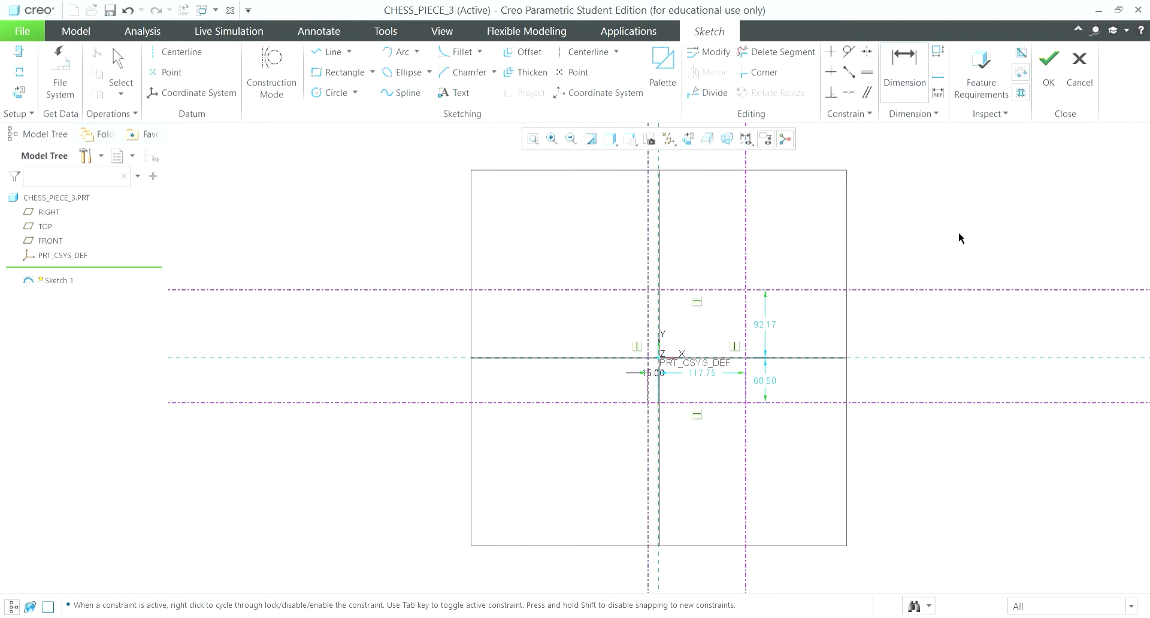
double_click(704, 374)
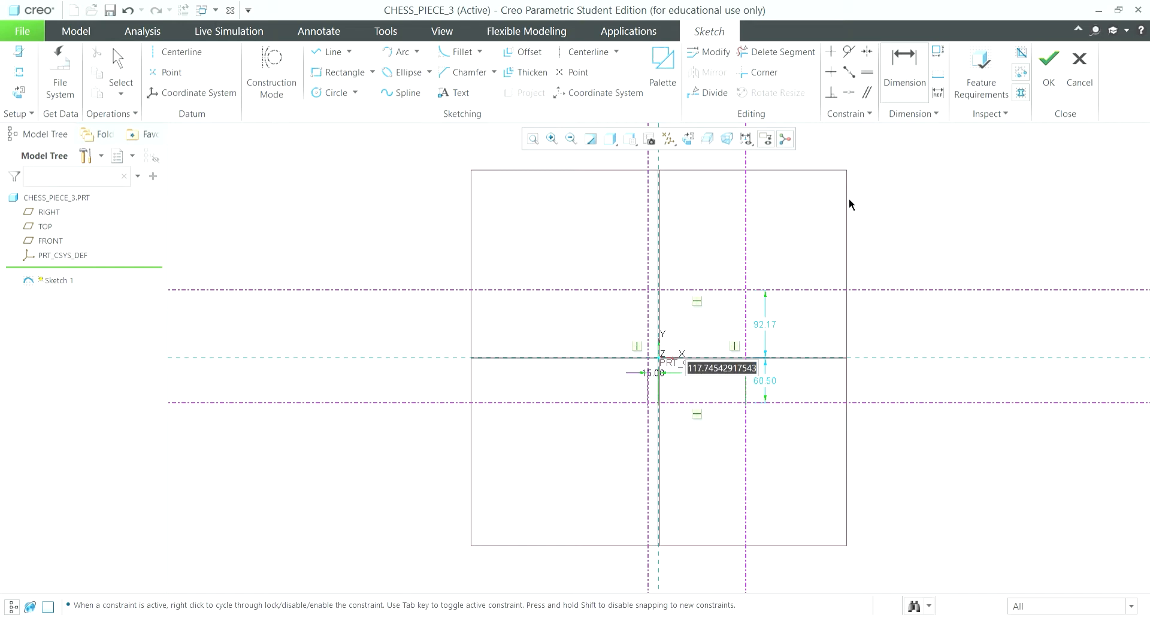
text(15)
key(Return)
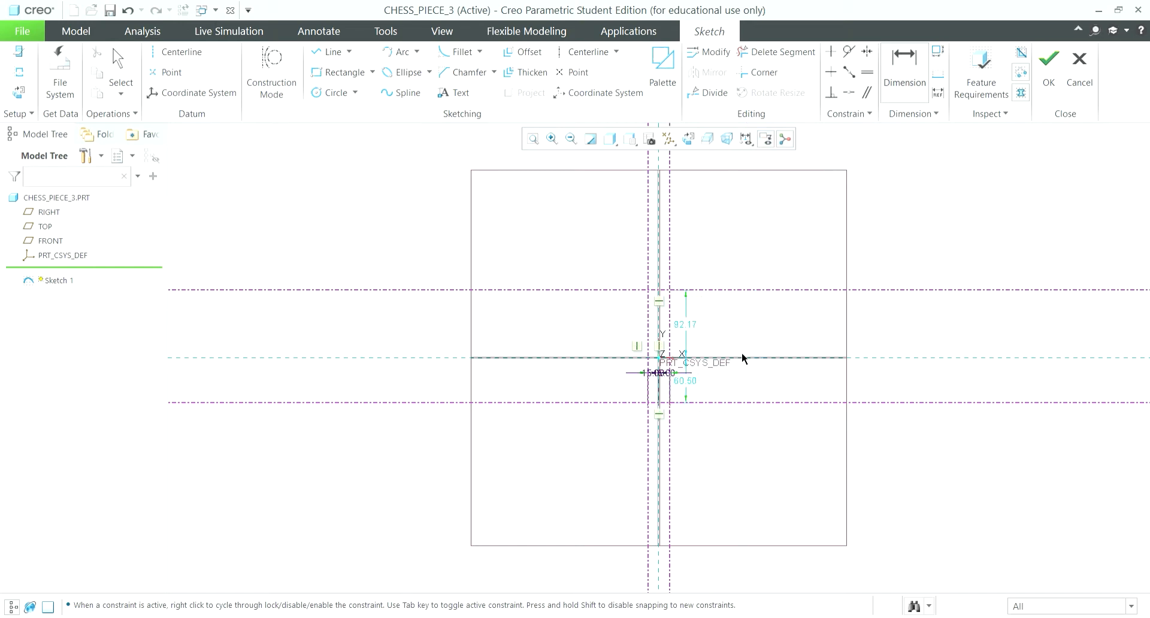
- Set the distance of both horizontal centerlines from the horizontal reference to 37.5
double_click(683, 381)
text(37.5)
key(Return)
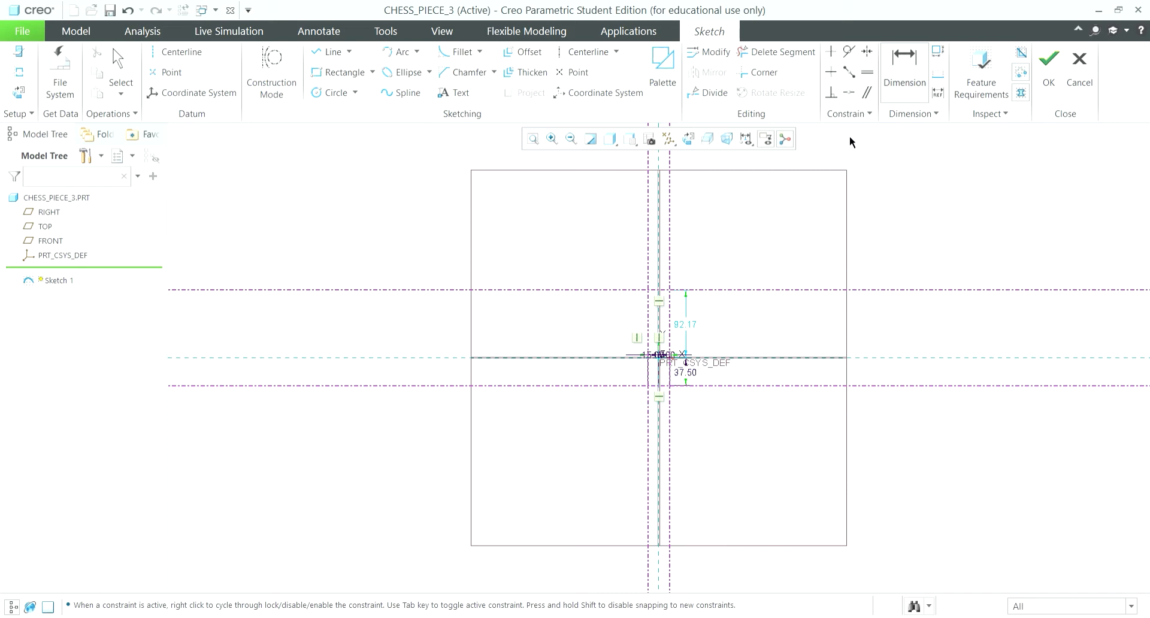
double_click(682, 325)
text(37.5)
key(Return)
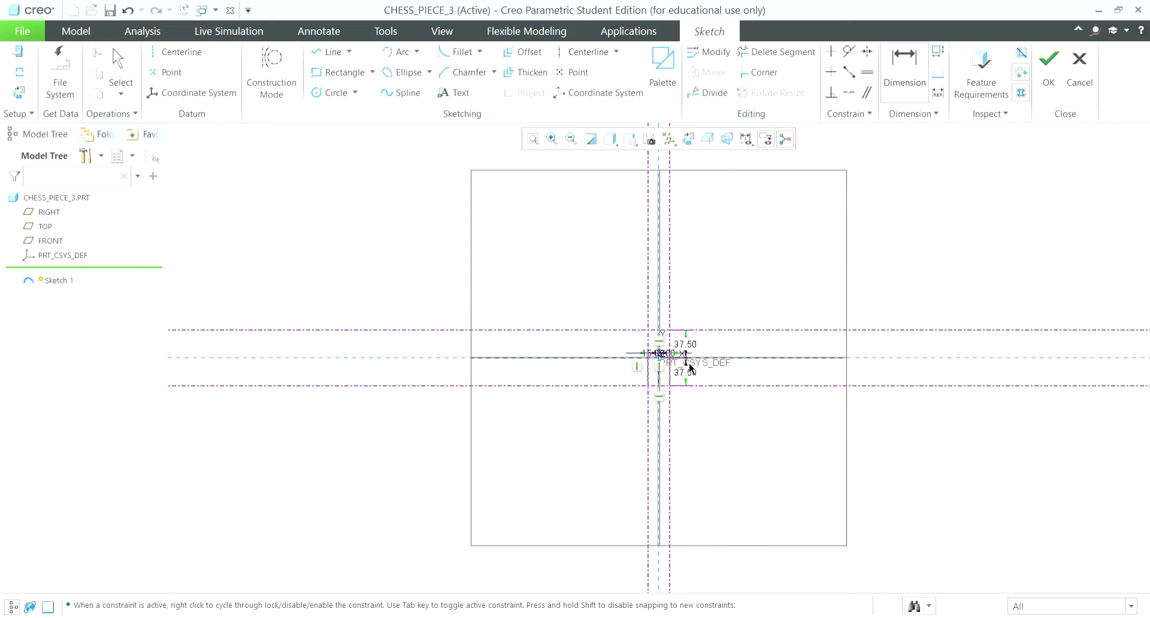
- Draw the base line along the lower centerline from the vertical reference to the left centerline, with a short vertical edge up from its end
scroll(688, 370, down, 8)
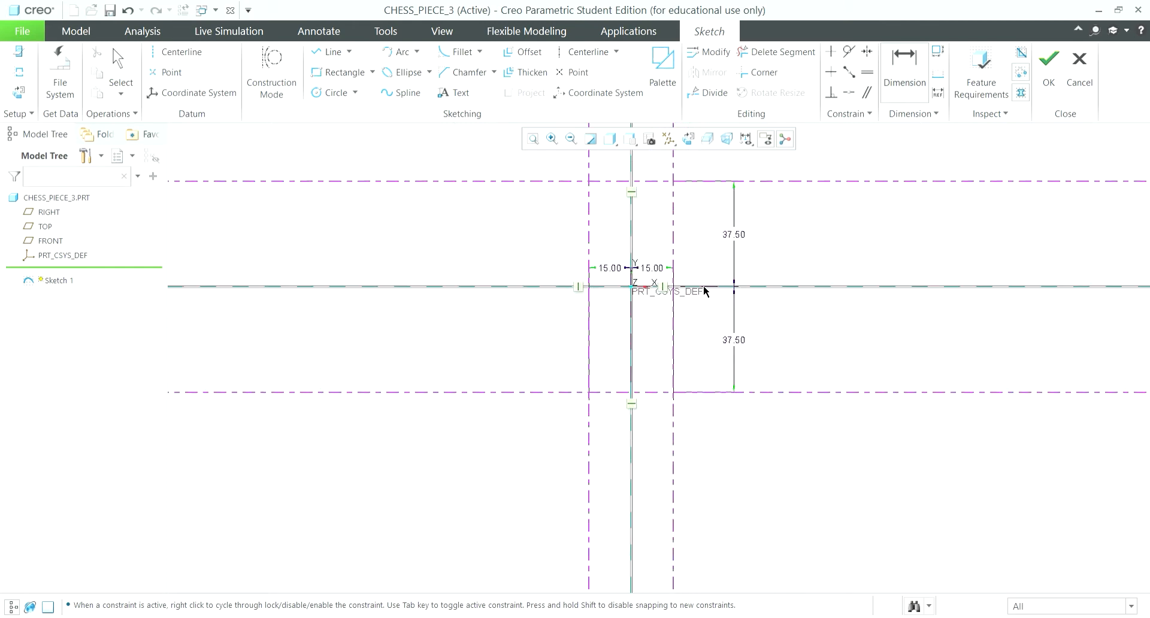
click(318, 53)
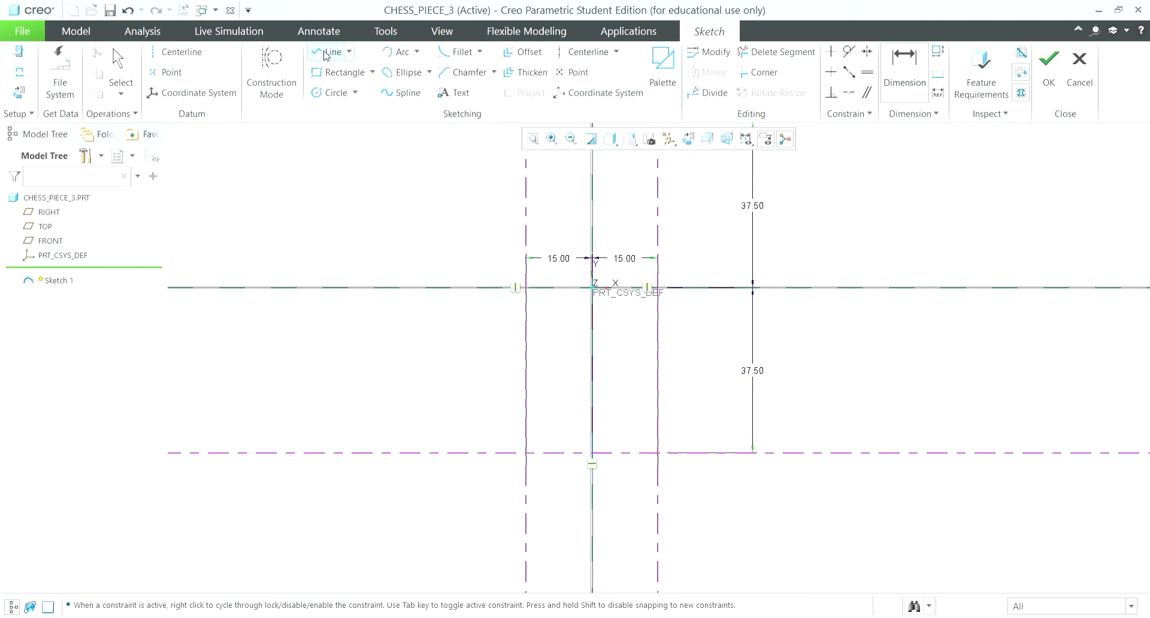
click(592, 453)
click(525, 453)
click(526, 439)
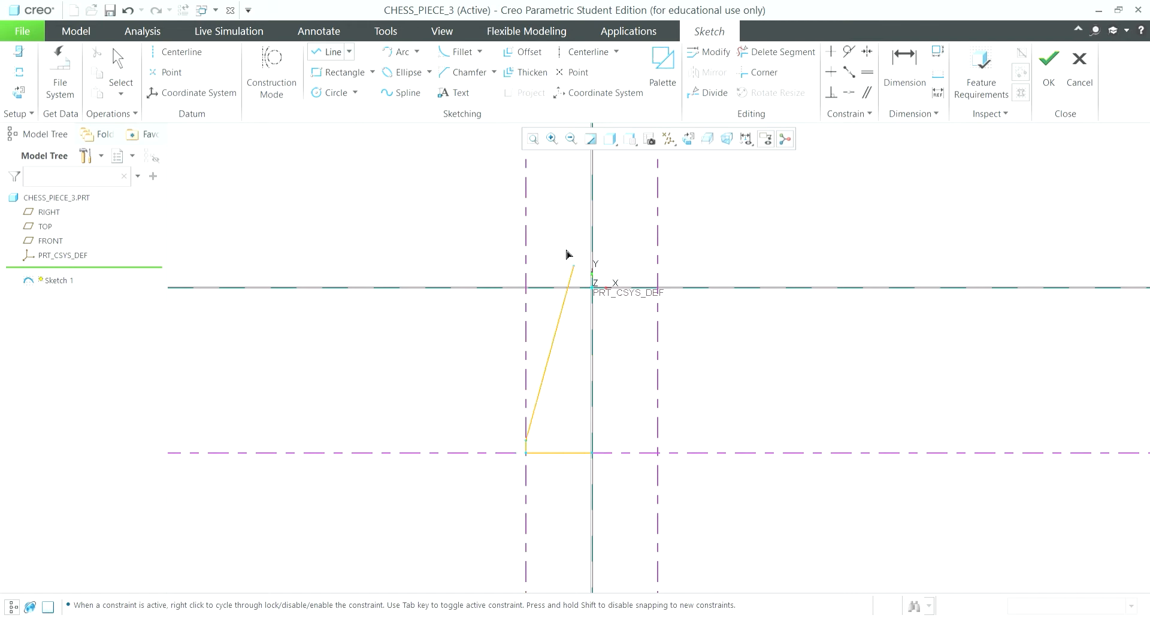
- Draw a short line slanting up and inward from the upper end of the short vertical edge
click(398, 52)
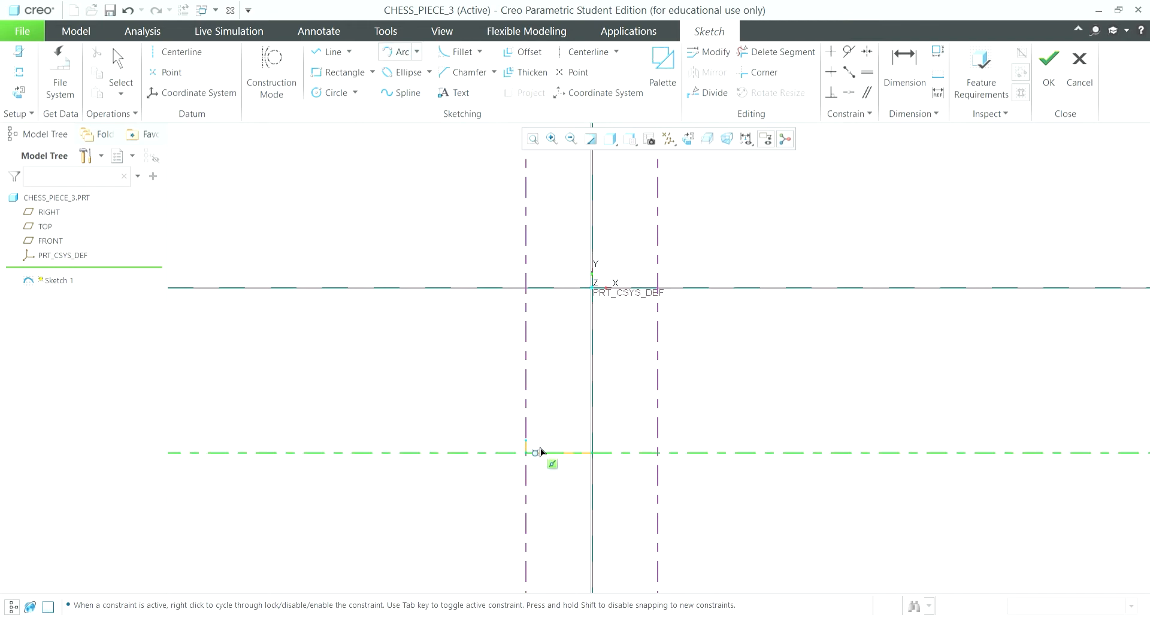
scroll(539, 451, down, 5)
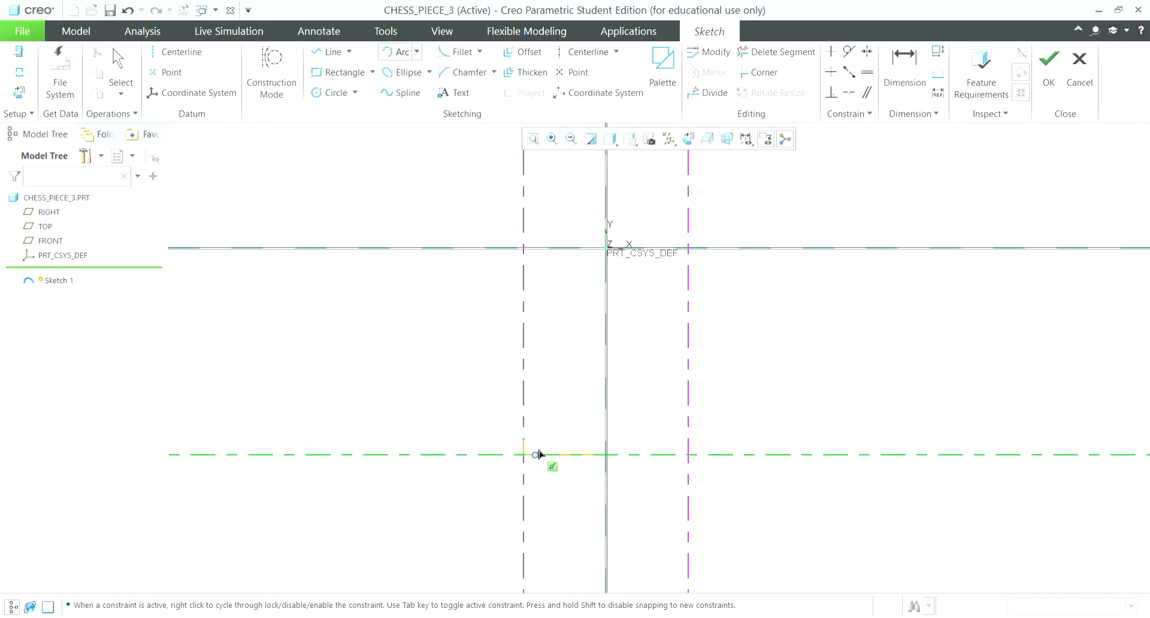
click(329, 53)
click(512, 374)
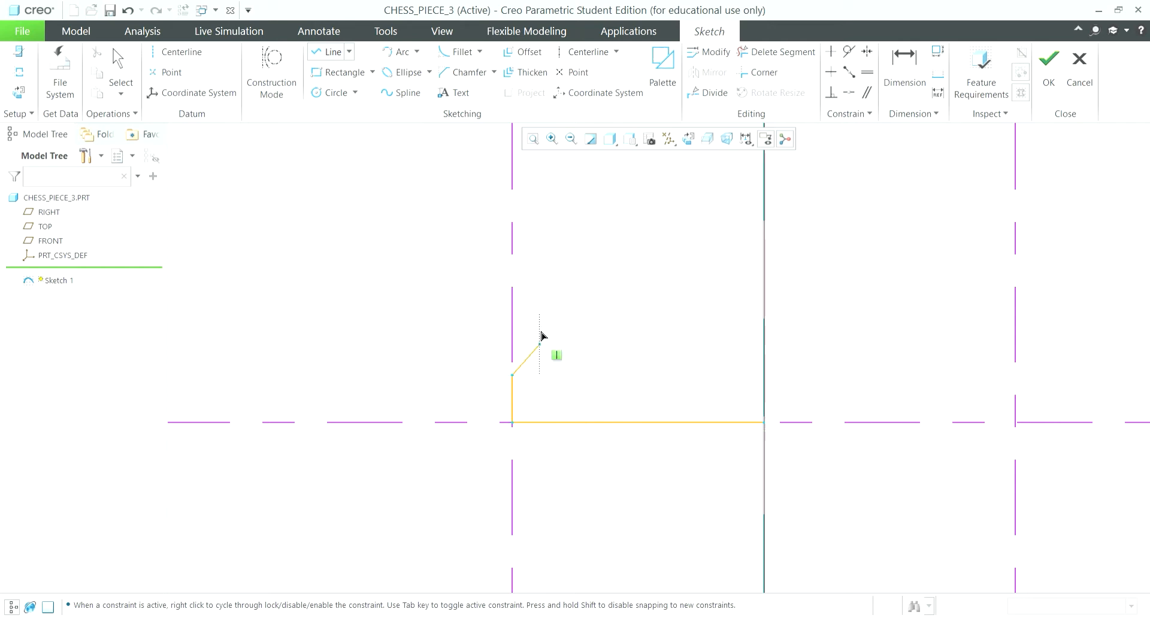
click(539, 344)
middle_click(539, 344)
- Draw a large outward-bulging arc from the slanted line's free end to a point higher up and nearer the vertical reference
scroll(503, 293, up, 3)
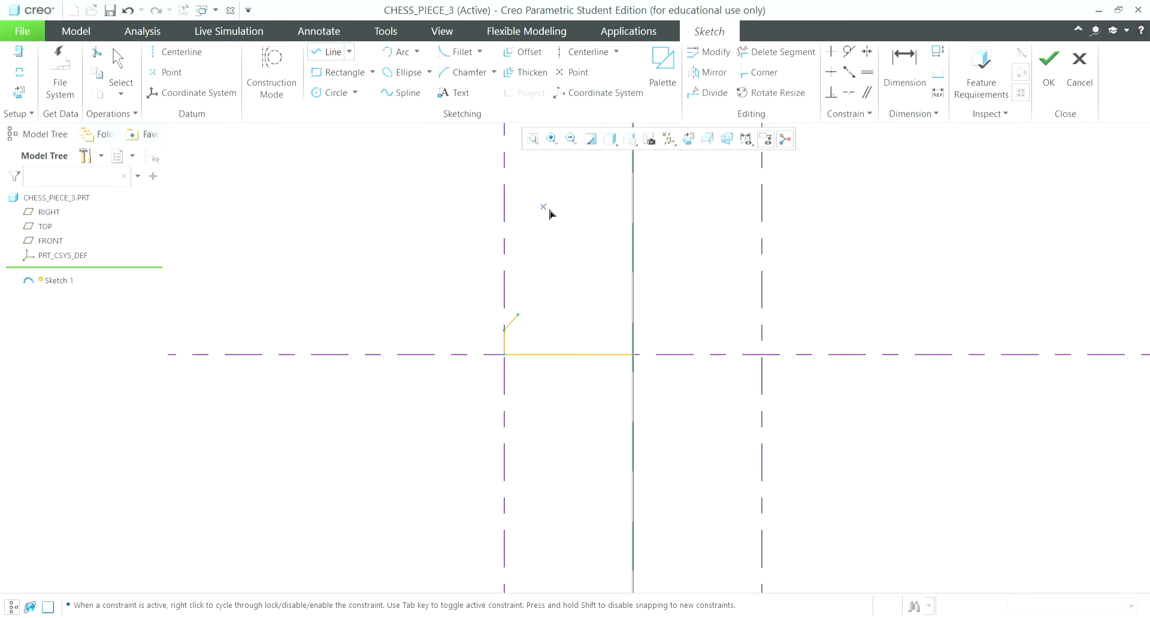
middle_drag(551, 214, 505, 366)
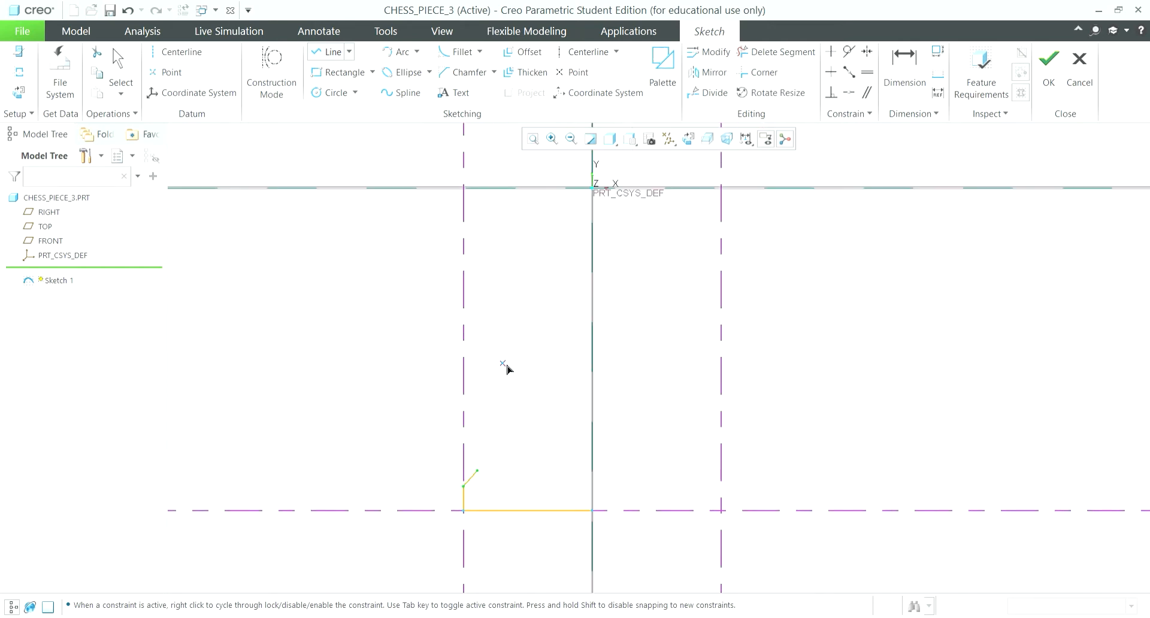
click(390, 52)
click(477, 470)
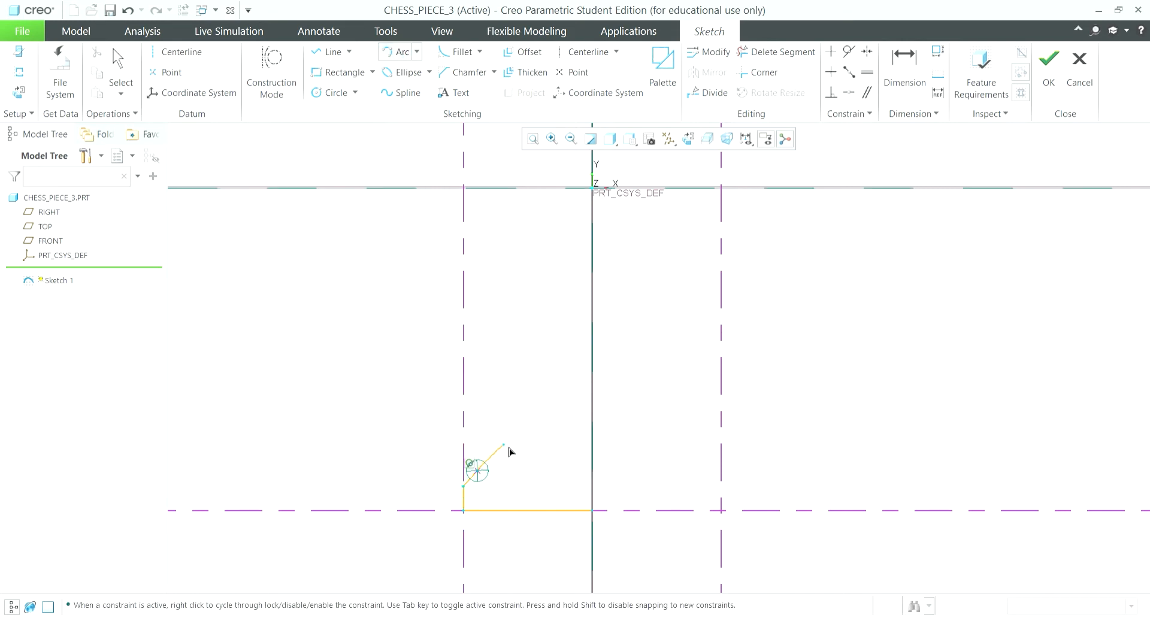
middle_click(392, 434)
click(510, 411)
click(477, 471)
click(473, 444)
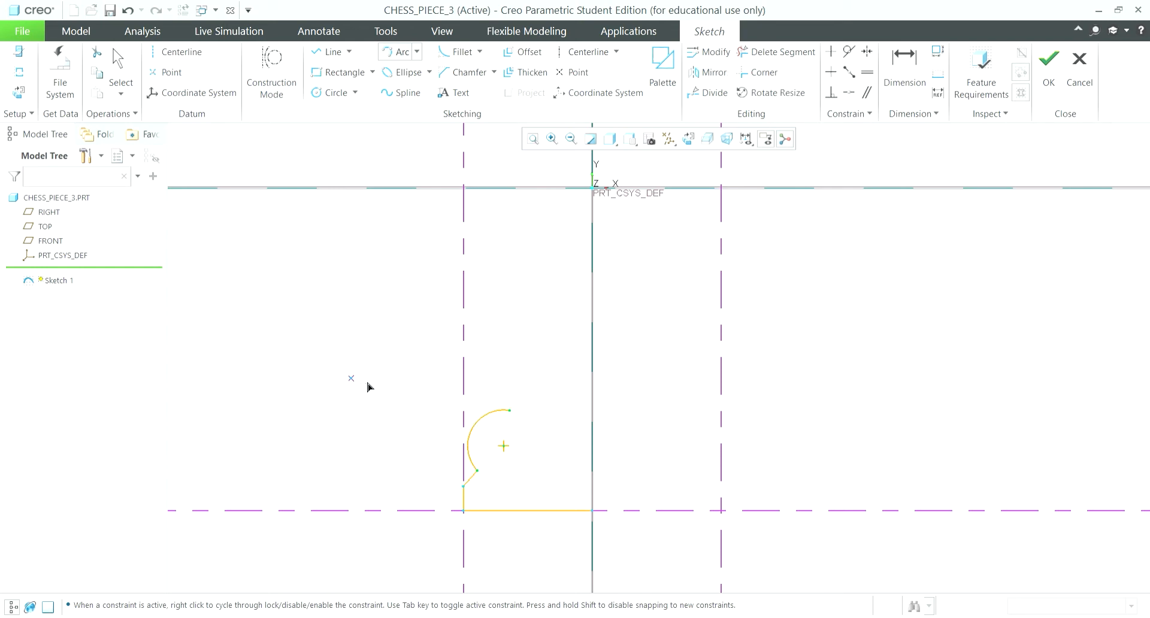
- Add a short vertical line above the large arc's upper end and continue it with a small convex arc curving inward
shift+middle_drag(532, 354, 495, 421)
click(322, 52)
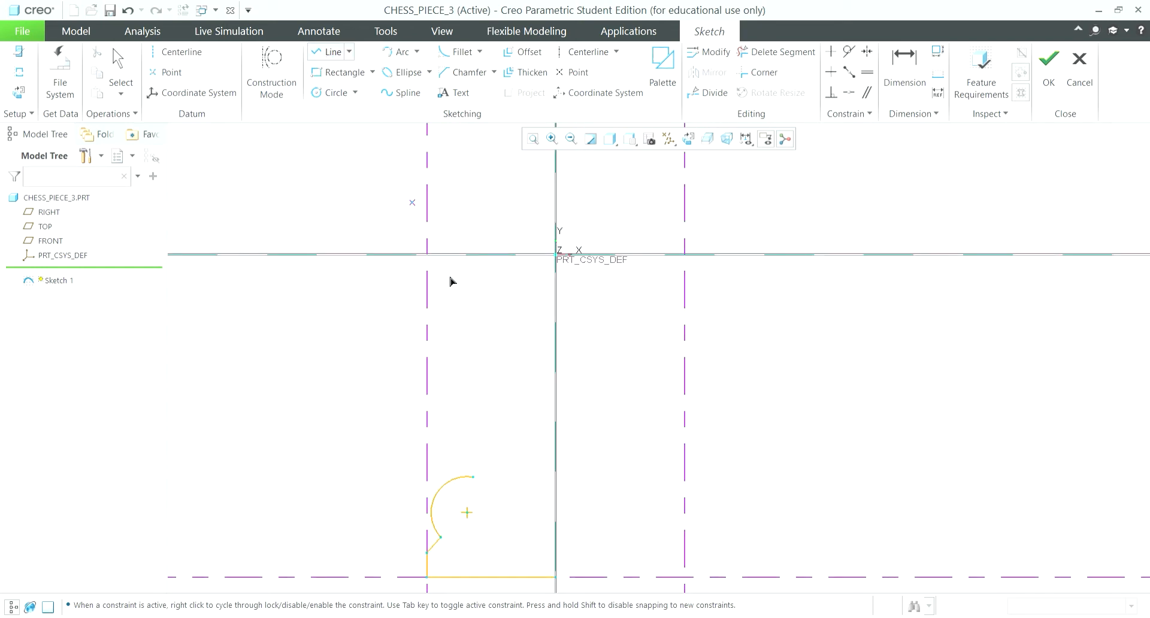
click(473, 478)
click(473, 466)
click(397, 53)
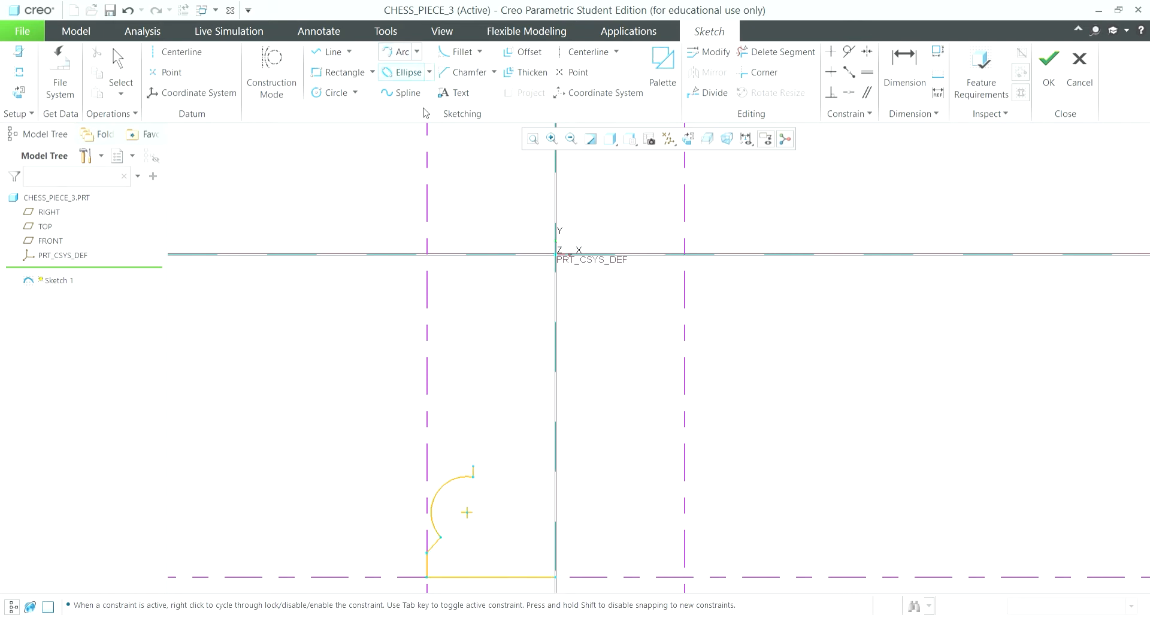
click(473, 466)
click(489, 446)
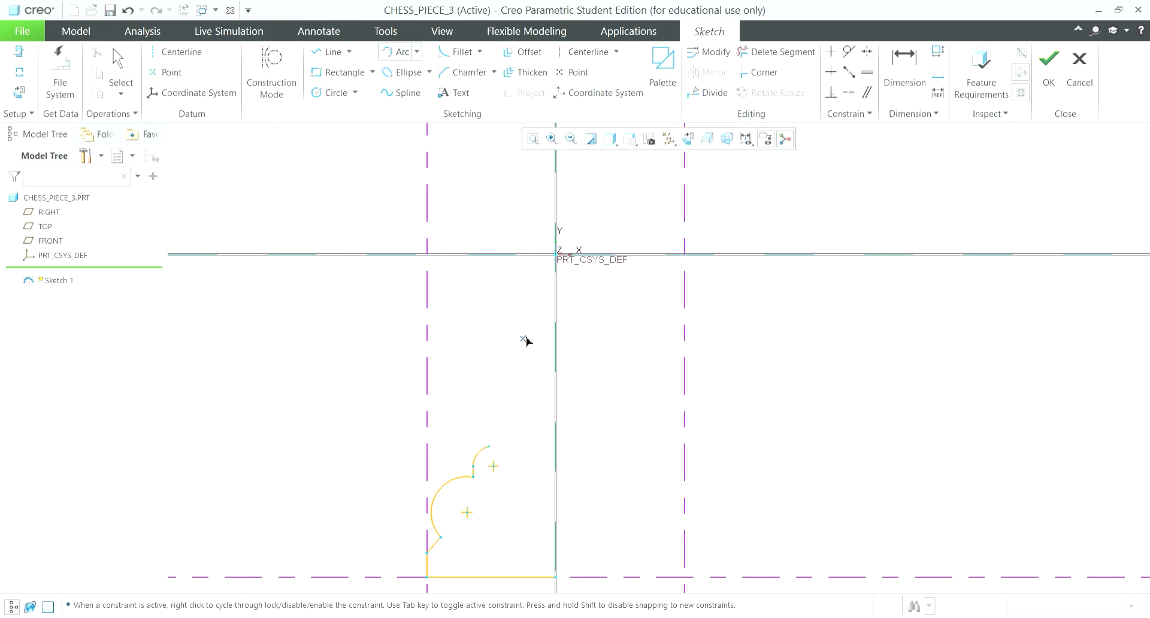
- Close the profile with a horizontal line from the small arc to the vertical reference and a vertical line down to the base
click(327, 58)
click(488, 446)
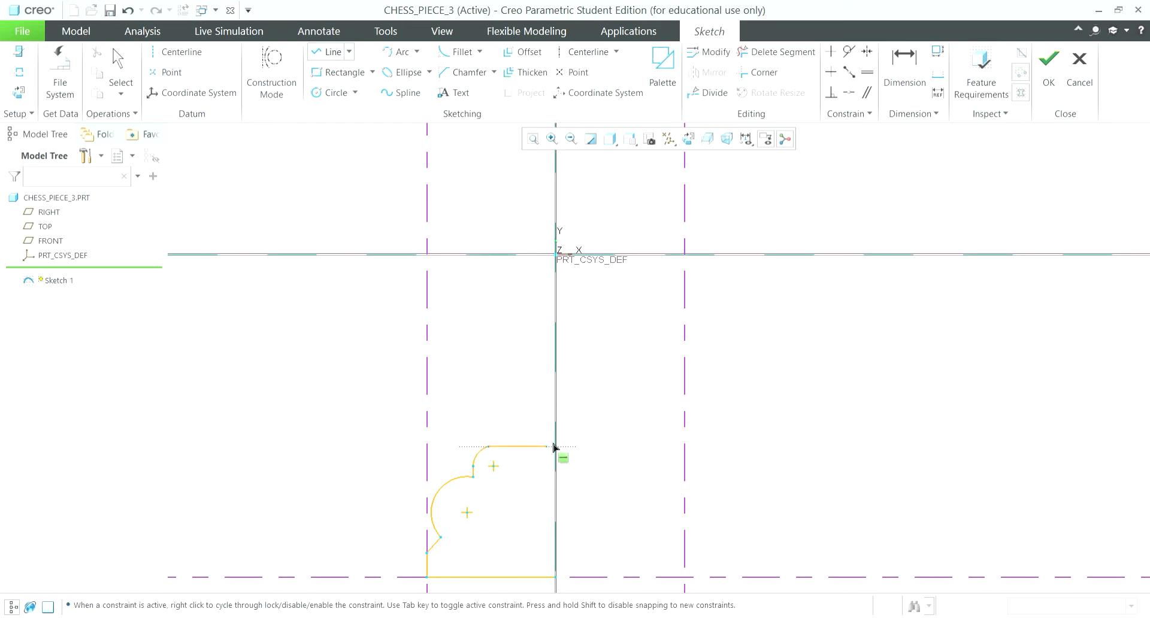
click(556, 446)
click(562, 577)
middle_click(651, 383)
- Place a vertical geometry centerline along the vertical reference to serve as the axis of revolution
click(183, 52)
click(561, 390)
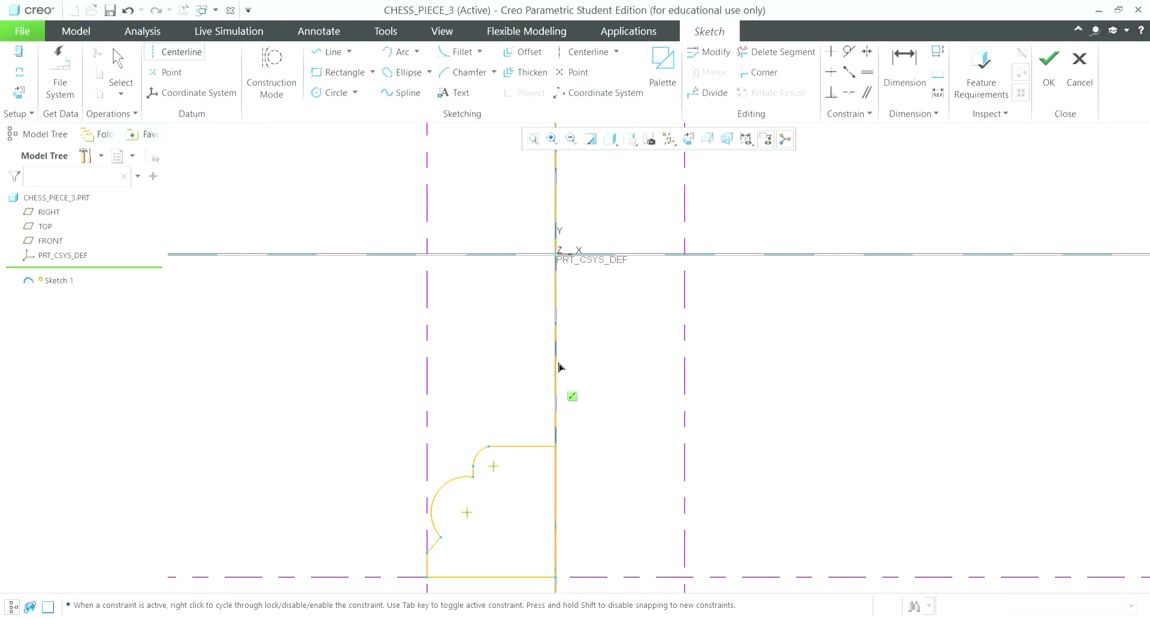
click(558, 356)
- Finish the base profile sketch and revolve it 360 degrees around its internal centerline as a solid
click(1049, 77)
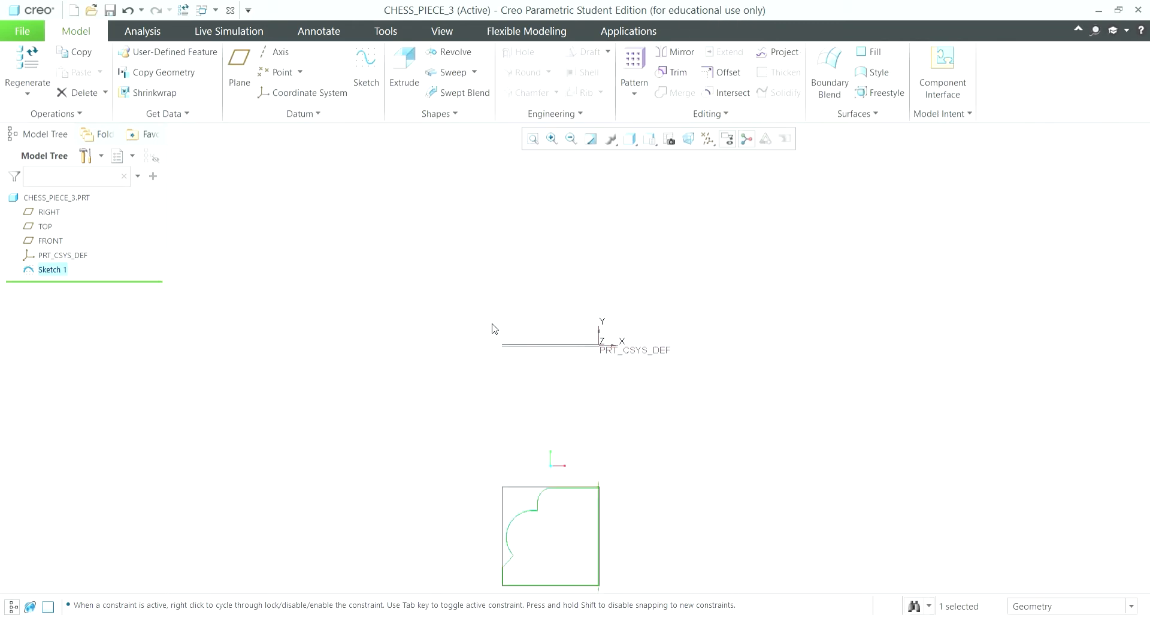
click(448, 54)
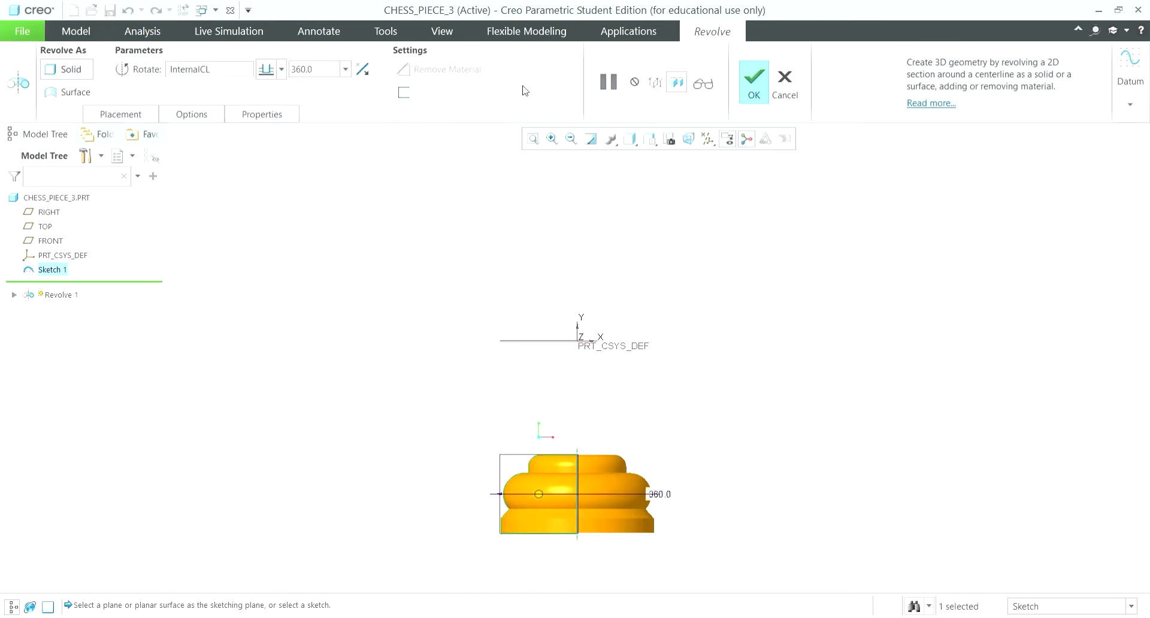
click(754, 84)
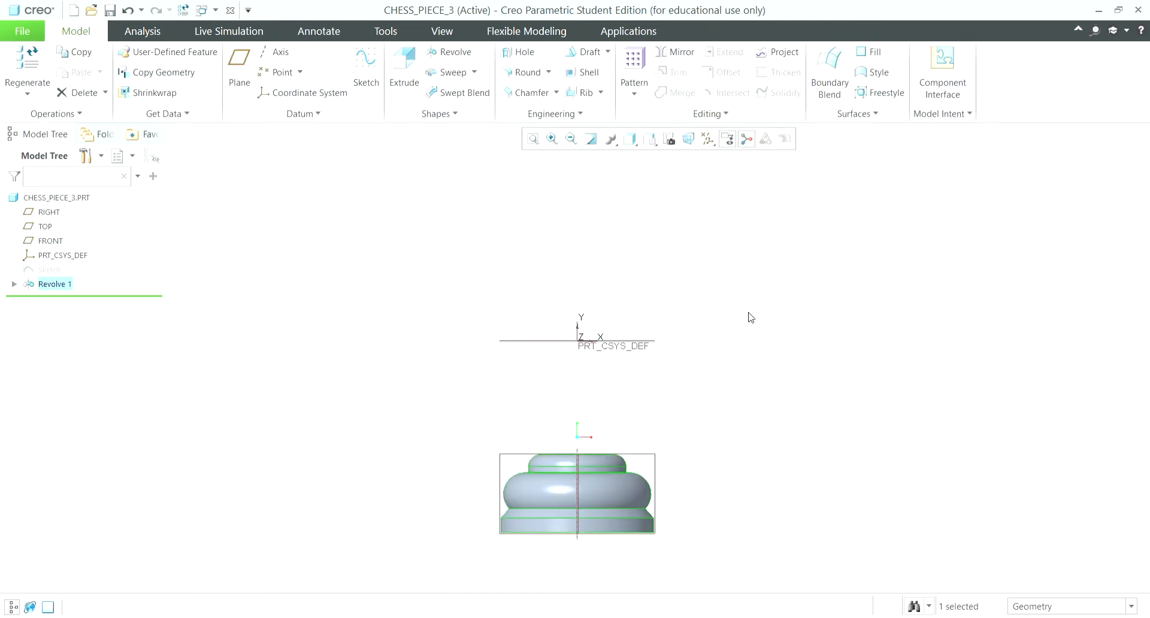
- Start a new sketch on the FRONT plane and orient the view parallel to the sketch plane
click(366, 65)
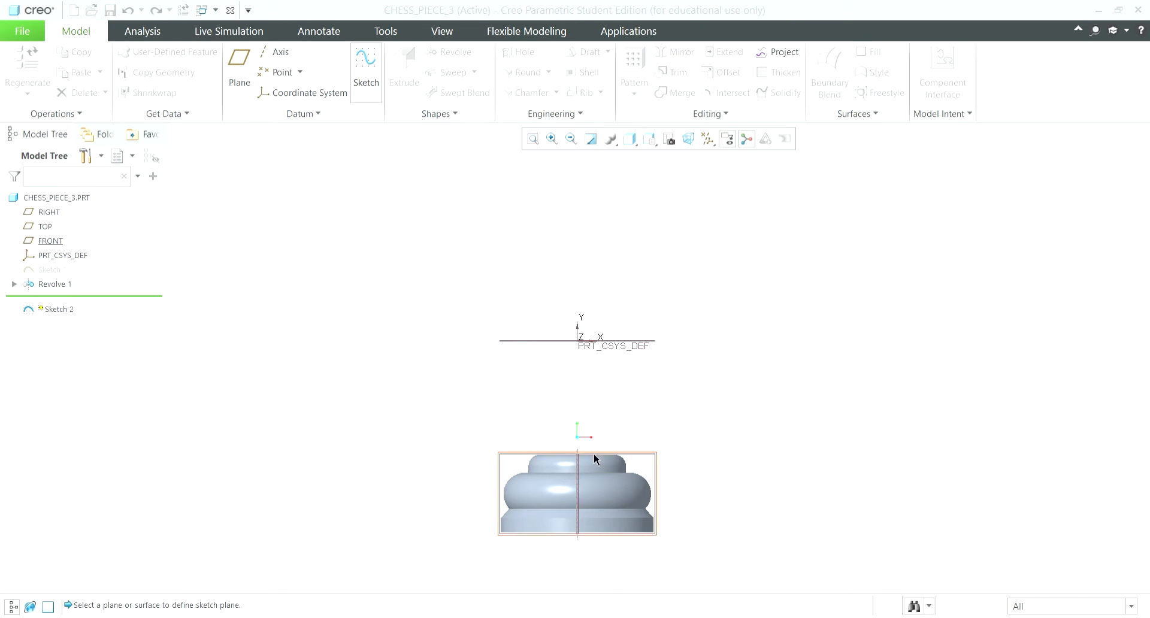
click(562, 533)
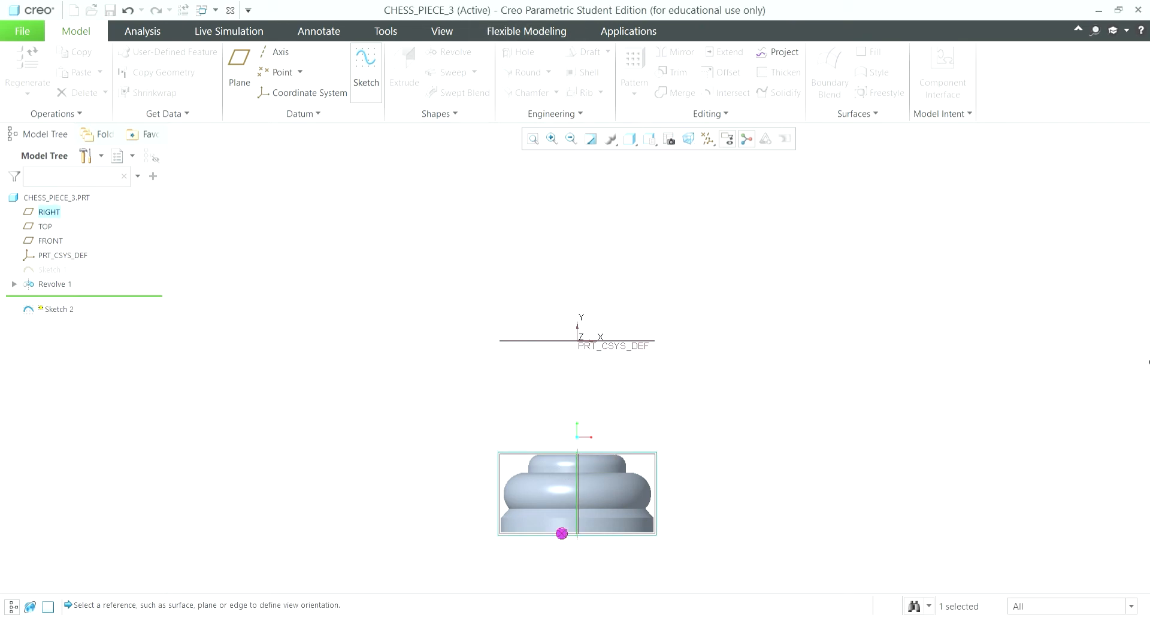
click(1082, 356)
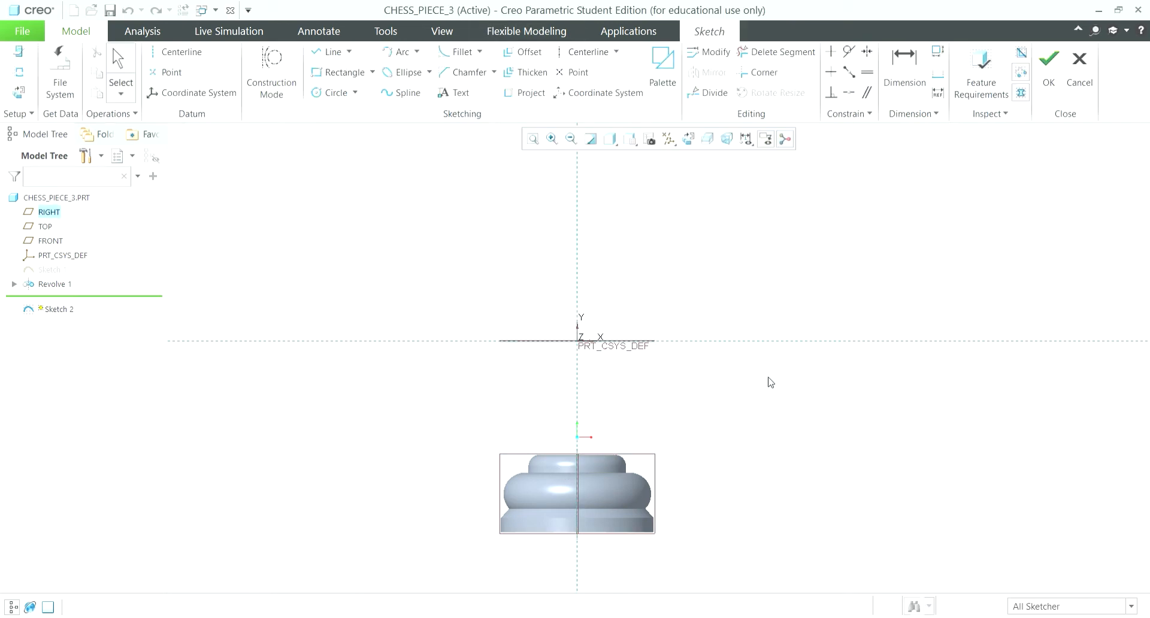
click(688, 139)
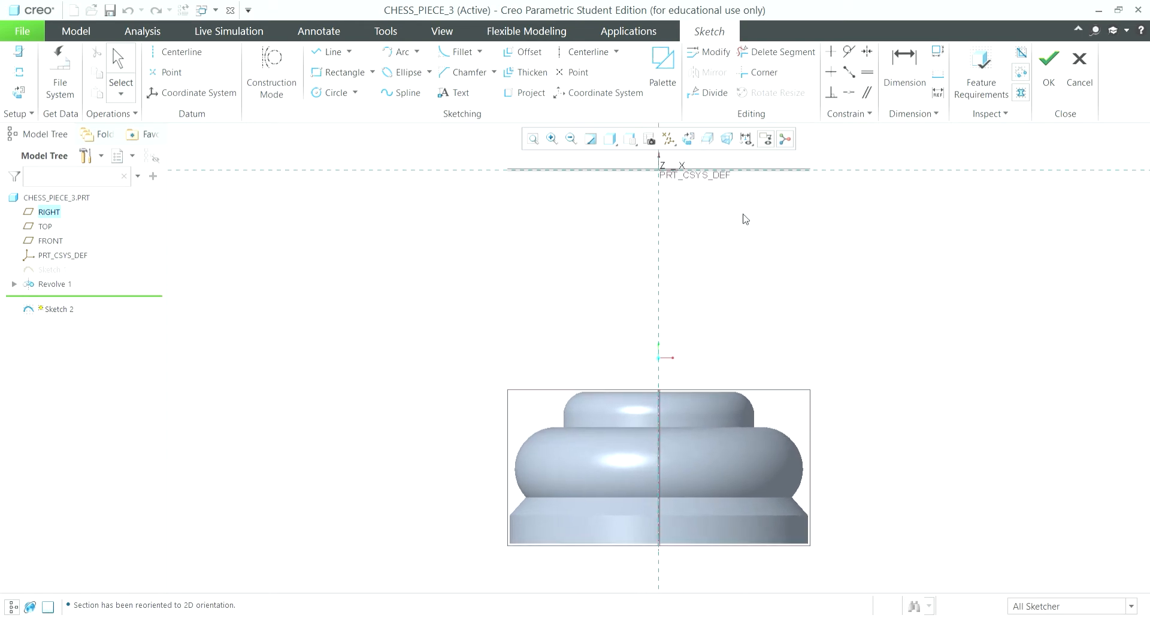
mouse_move(745, 219)
middle_down()
mouse_move(639, 403)
mouse_move(673, 427)
middle_up()
middle_drag(632, 262, 561, 314)
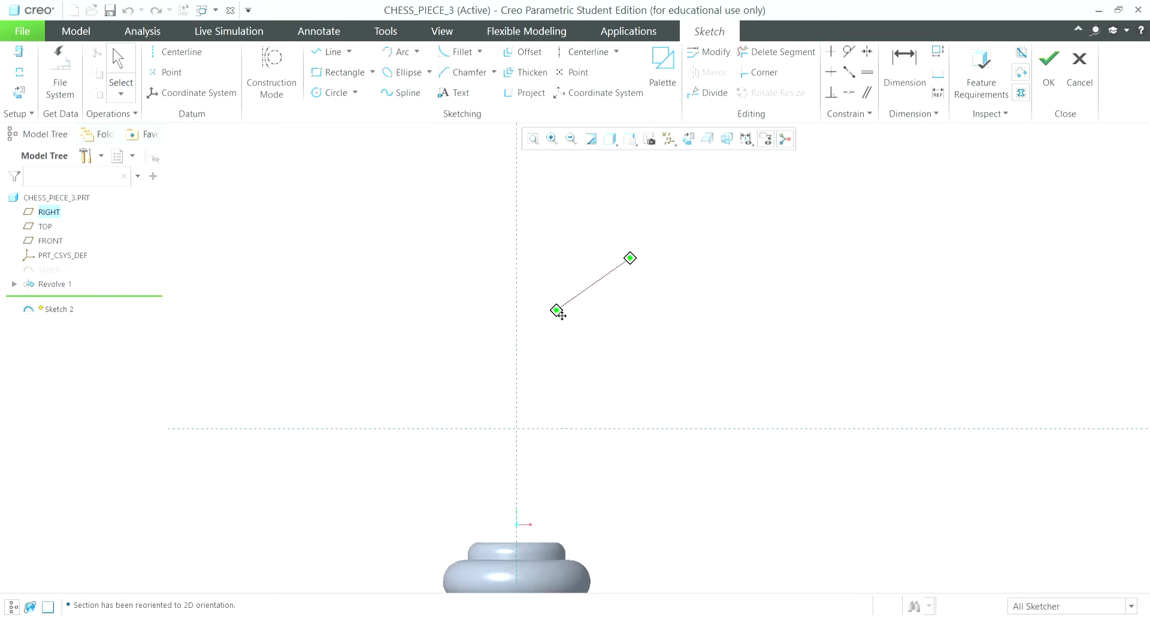
- Place a horizontal construction centerline across the vertical reference, well above the coordinate system
click(589, 52)
click(516, 241)
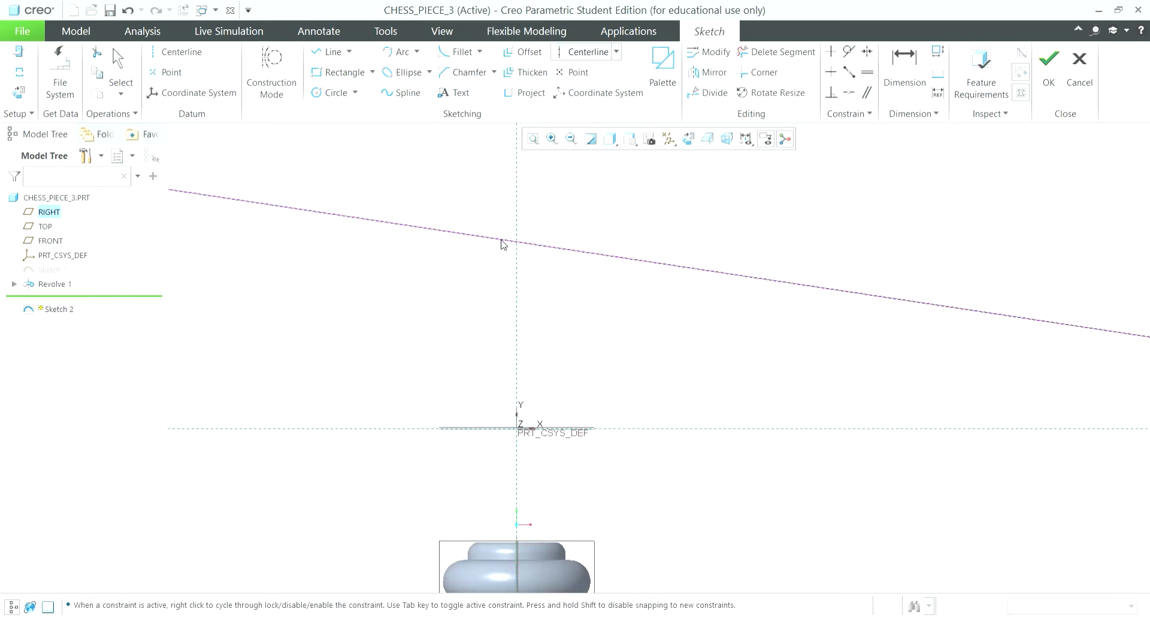
click(526, 247)
key(ctrl+z)
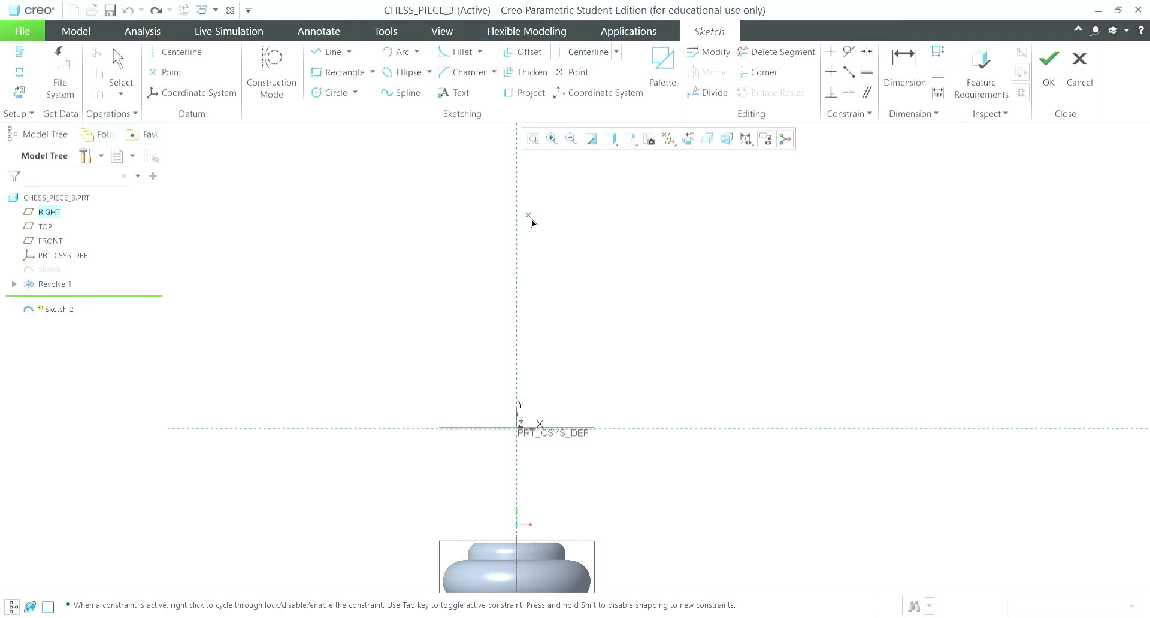
click(518, 226)
click(508, 228)
- Place vertical construction centerlines along both outer side edges of the revolved base
scroll(545, 285, up, 3)
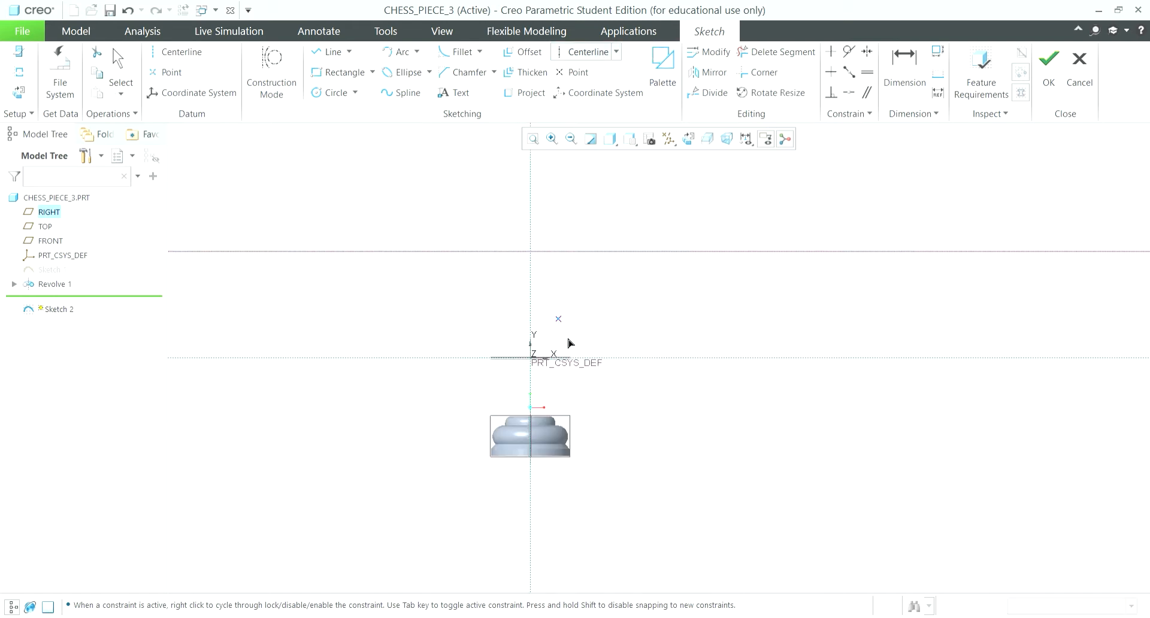
scroll(586, 457, up, 2)
scroll(585, 457, down, 8)
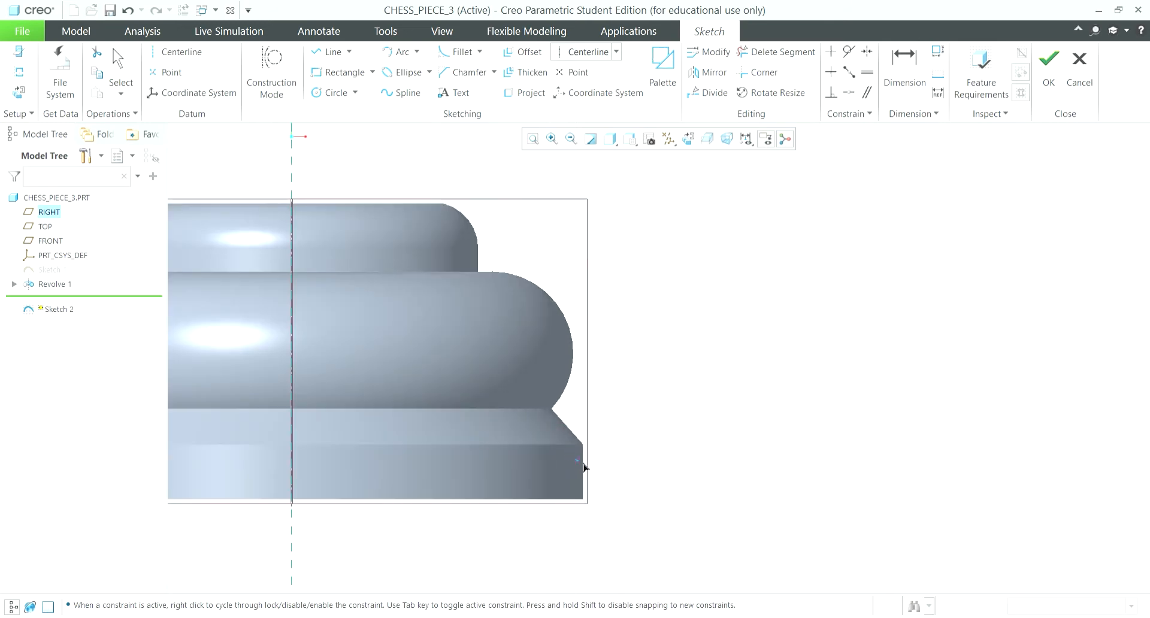
click(583, 464)
click(587, 452)
shift+middle_drag(339, 431, 647, 455)
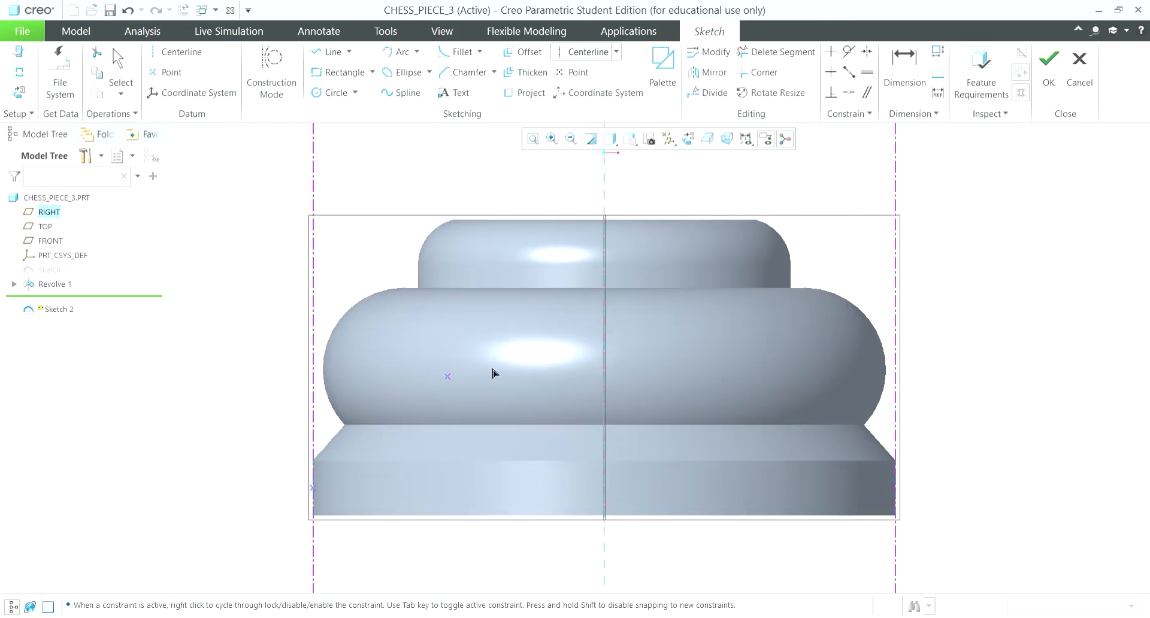
- Dimension the horizontal centerline at 37.5 above the horizontal reference
scroll(492, 369, up, 3)
shift+middle_drag(580, 247, 484, 423)
scroll(484, 423, up, 2)
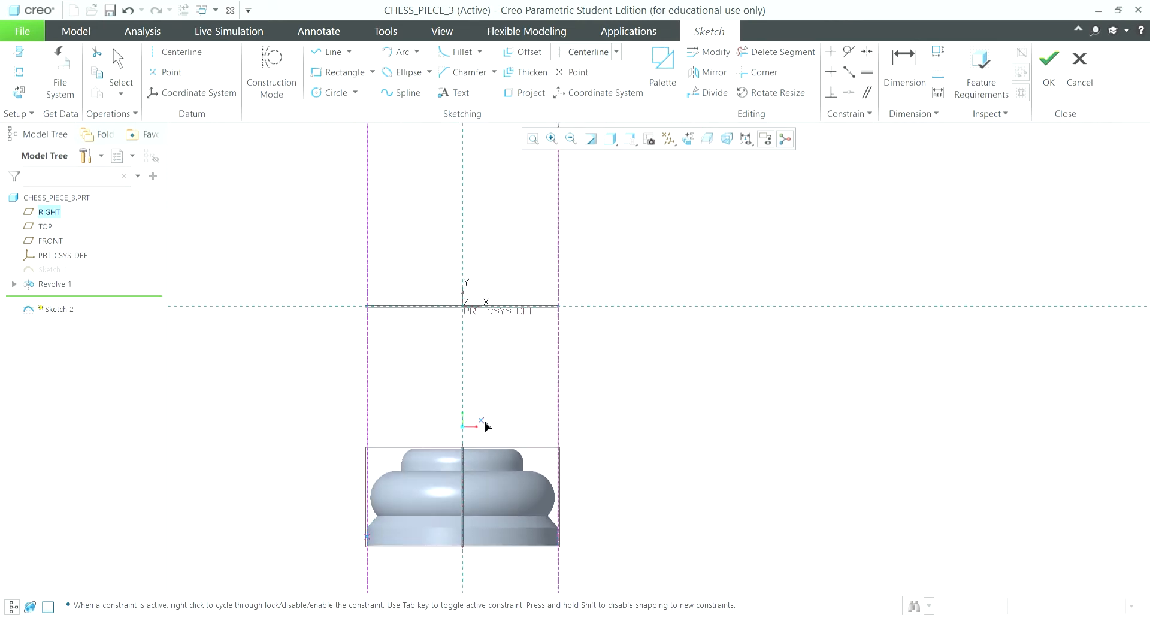
scroll(484, 400, up, 1)
shift+middle_drag(492, 246, 453, 337)
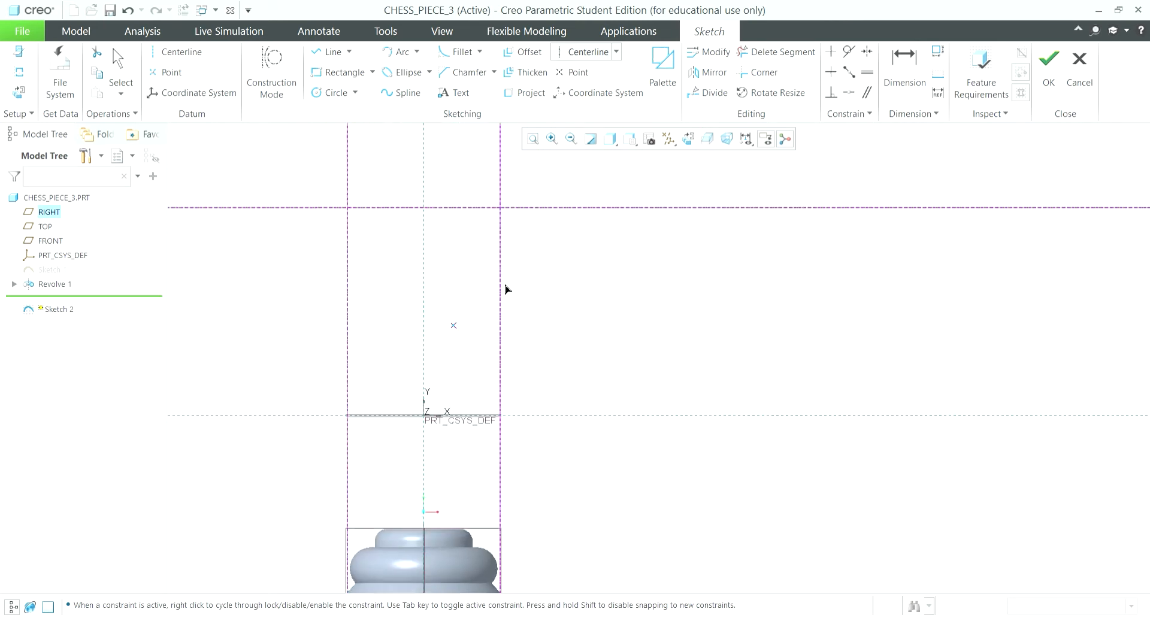
click(924, 59)
click(563, 414)
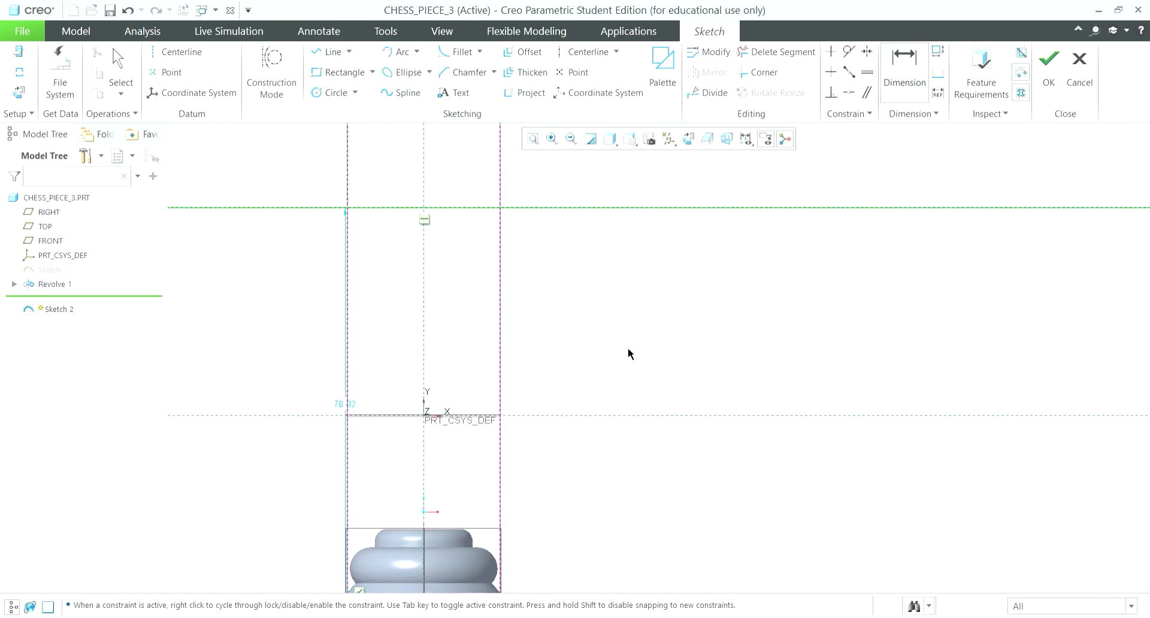
middle_click(627, 347)
text(37.5)
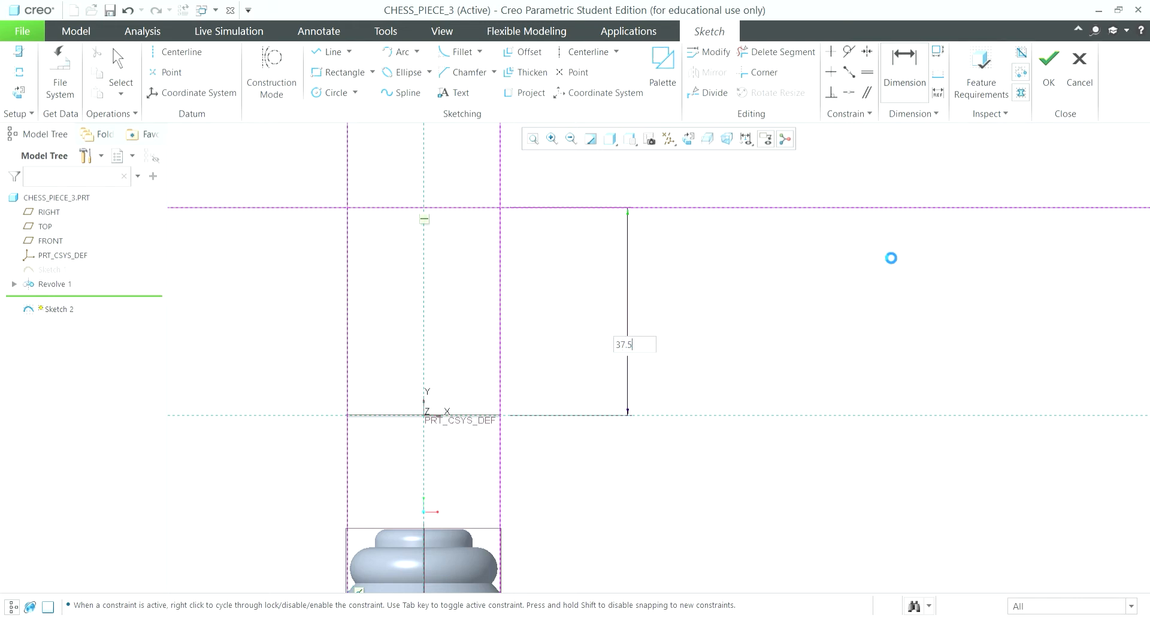
key(Return)
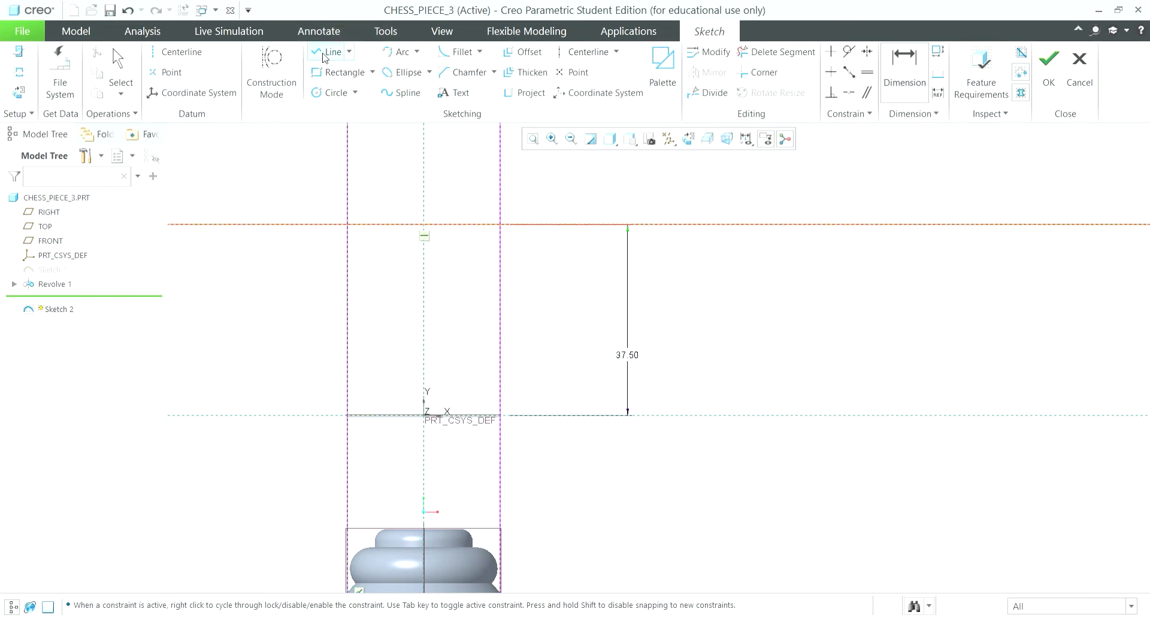
- Sketch a small convex arc of about 3 radius rising from the base's top edge, just left of the vertical reference
click(398, 52)
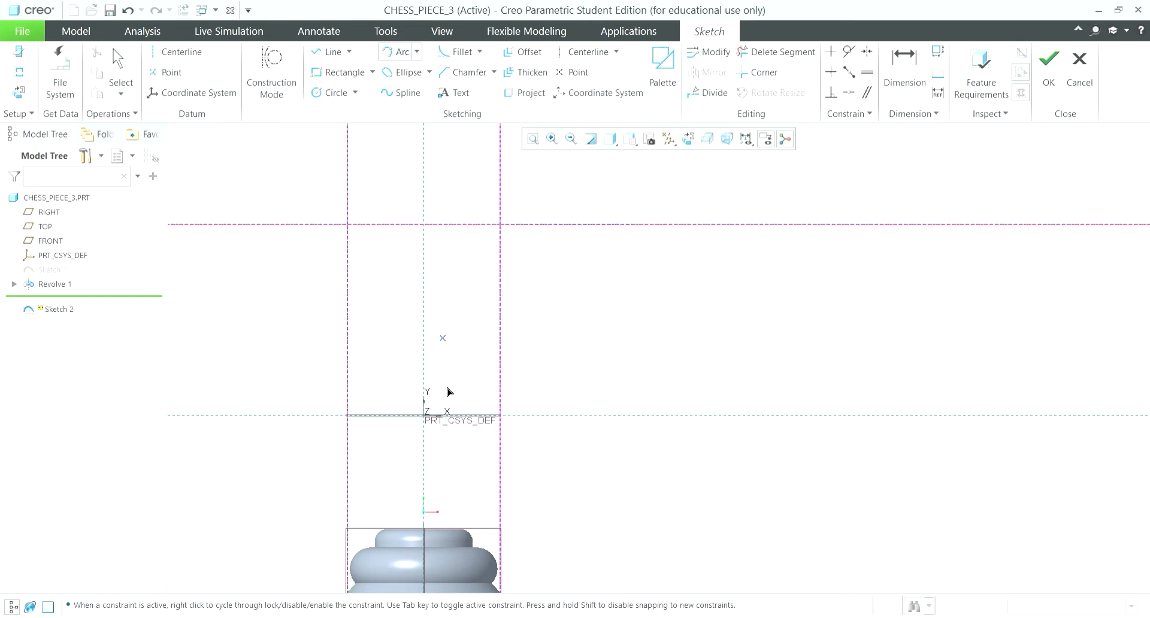
click(403, 529)
click(393, 516)
click(405, 526)
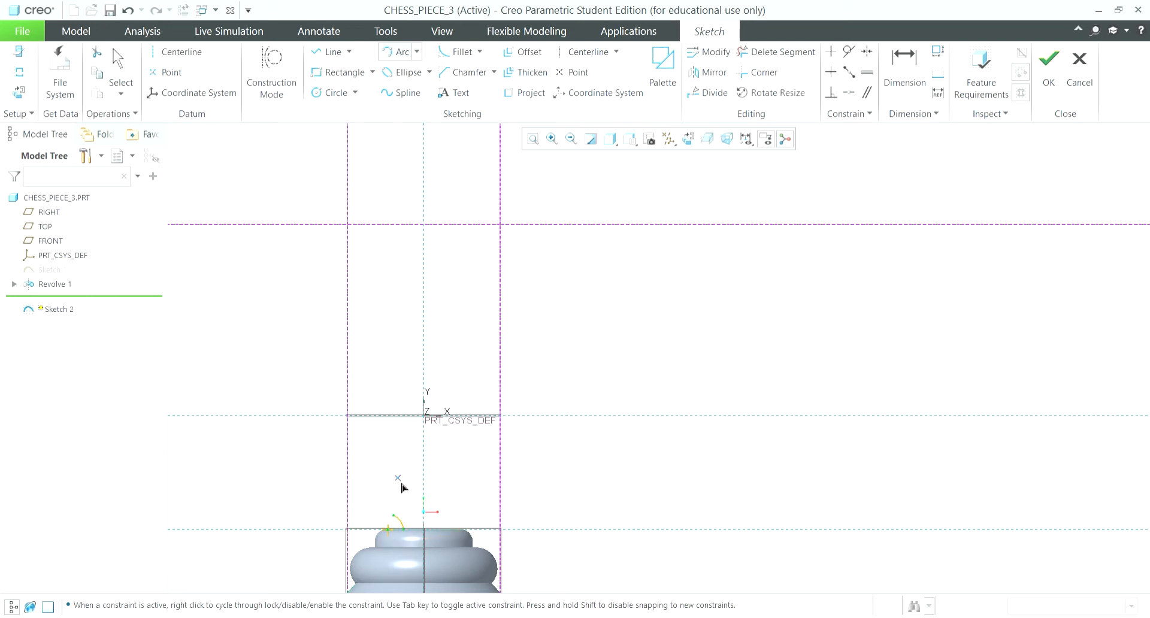
click(394, 516)
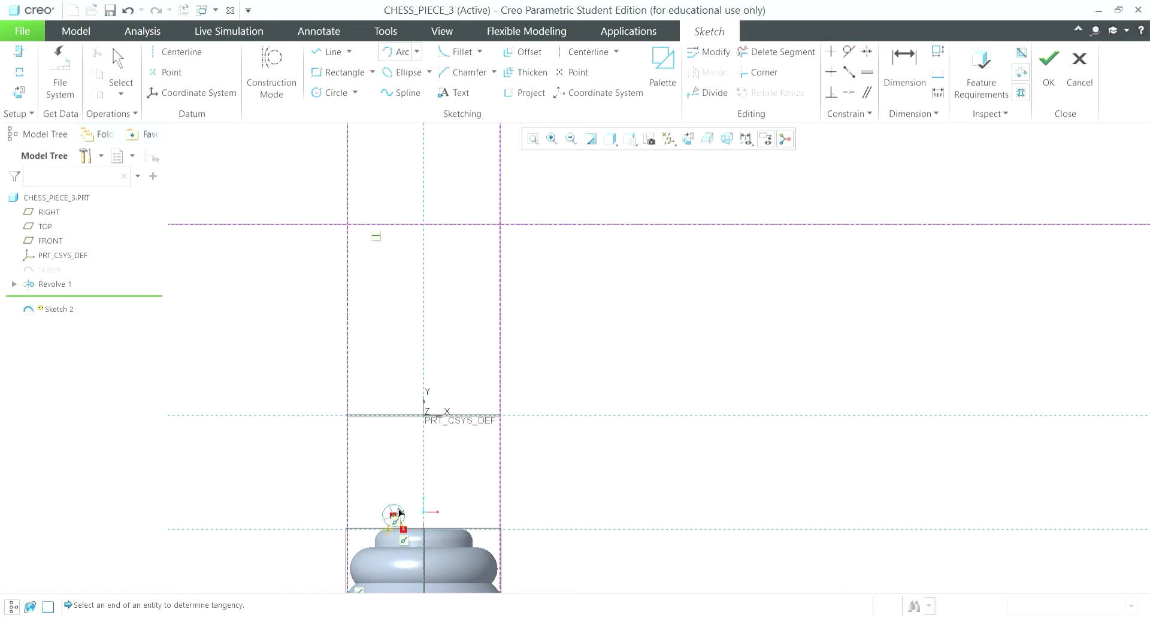
click(424, 225)
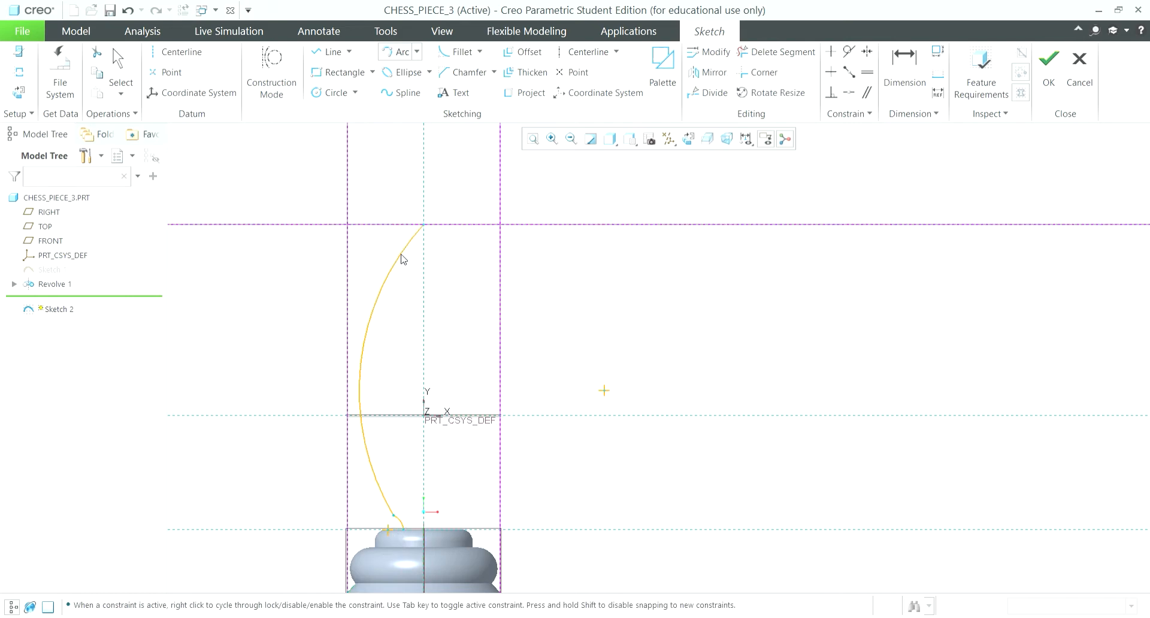
click(359, 383)
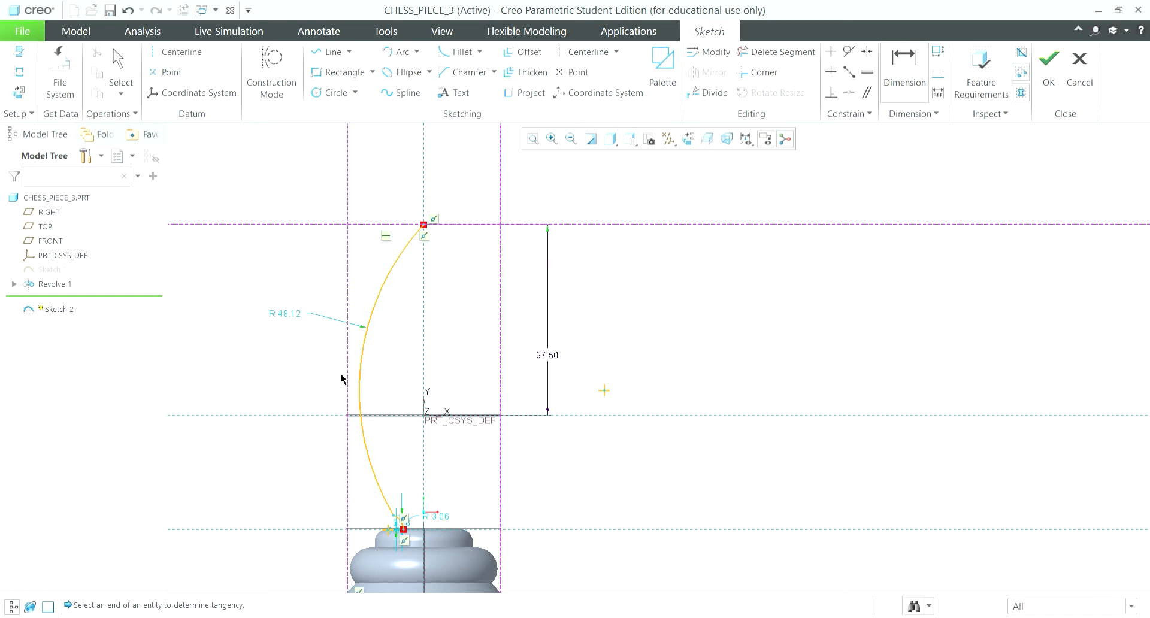
double_click(290, 315)
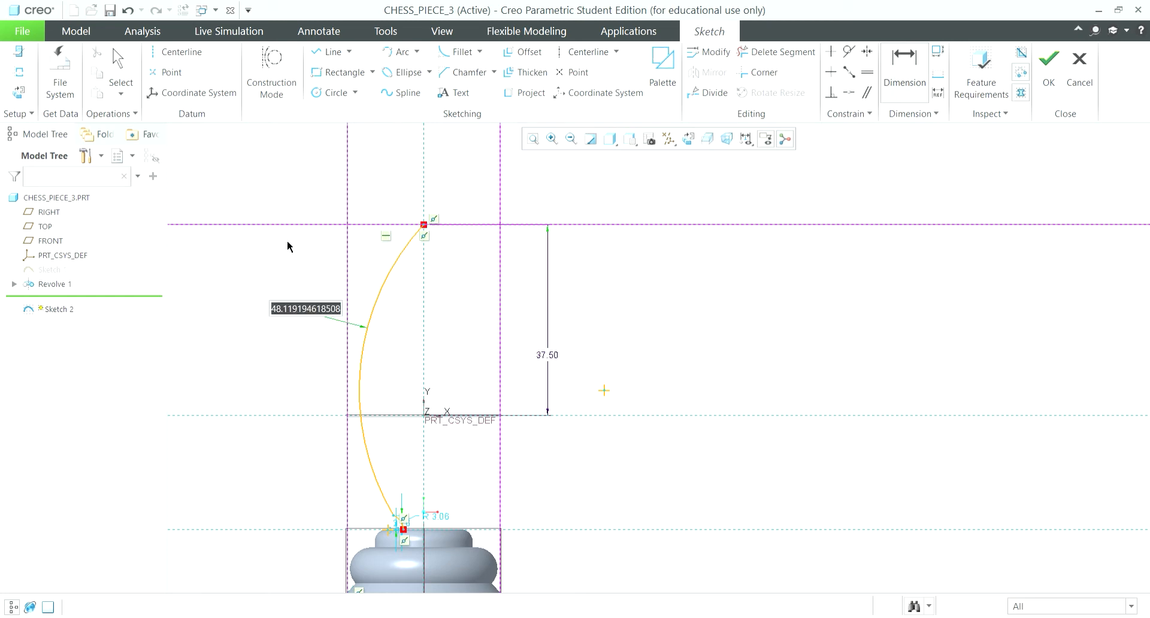
click(717, 329)
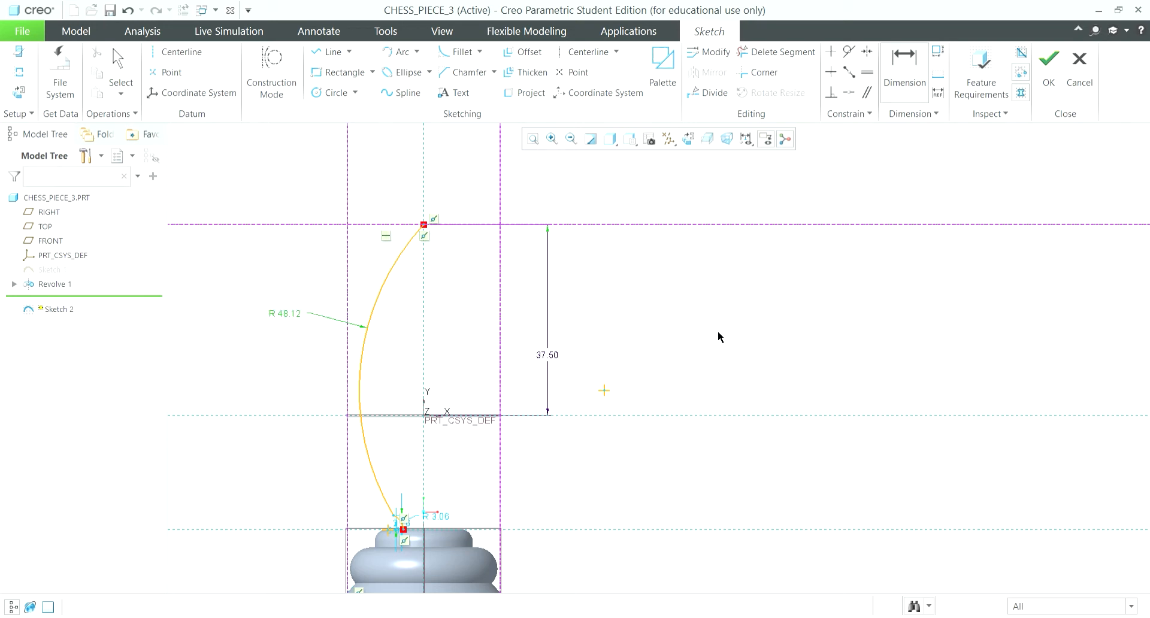
key(ctrl+z)
- Draw a large outward-bulging arc from the small arc's upper end to the horizontal centerline near the axis and set its radius to 42.07
click(399, 52)
click(393, 516)
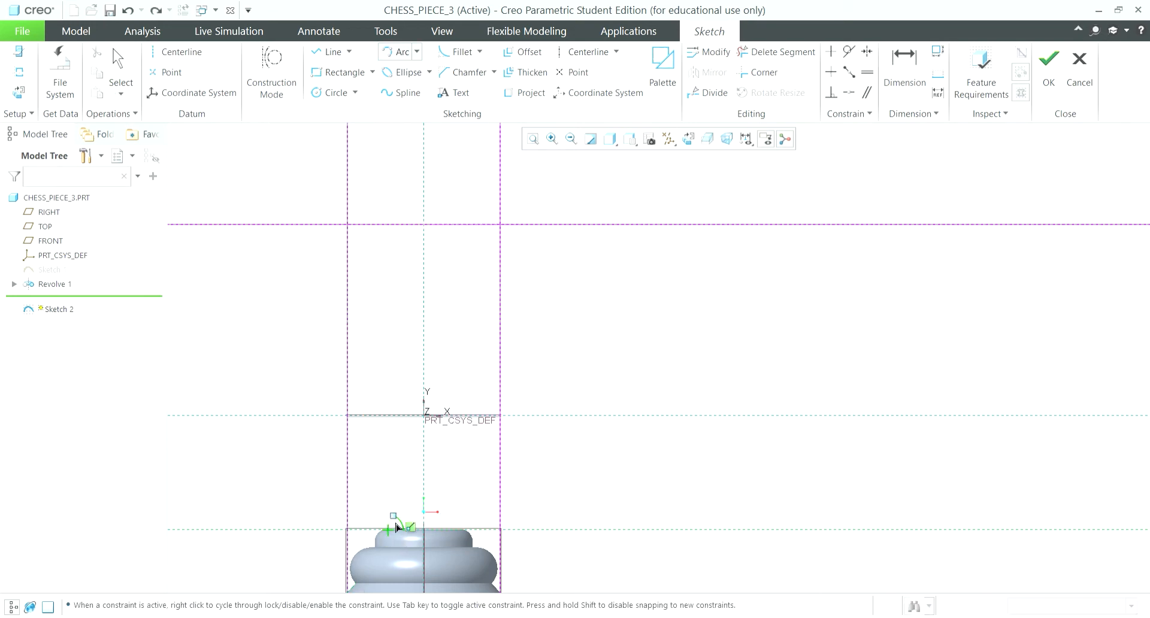
click(412, 225)
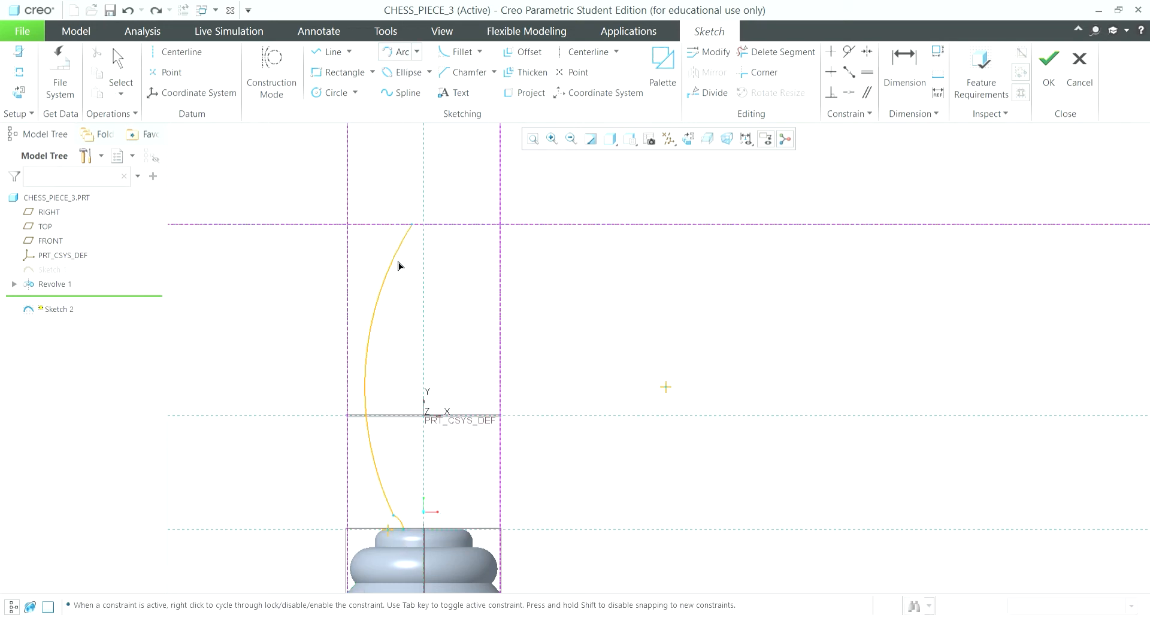
click(652, 120)
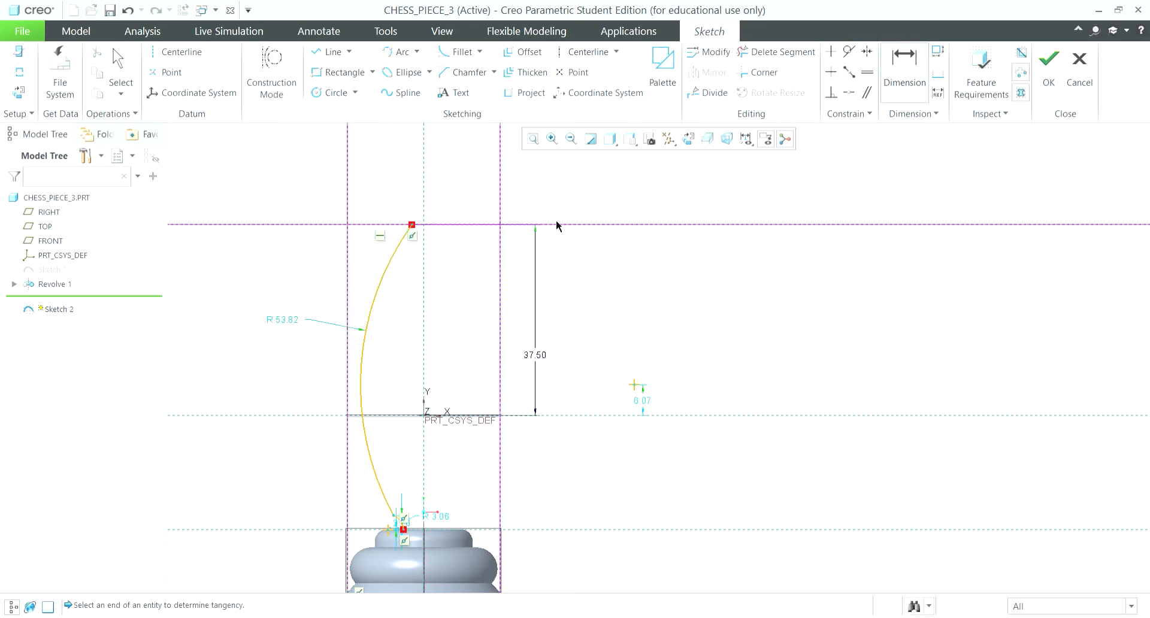
double_click(288, 321)
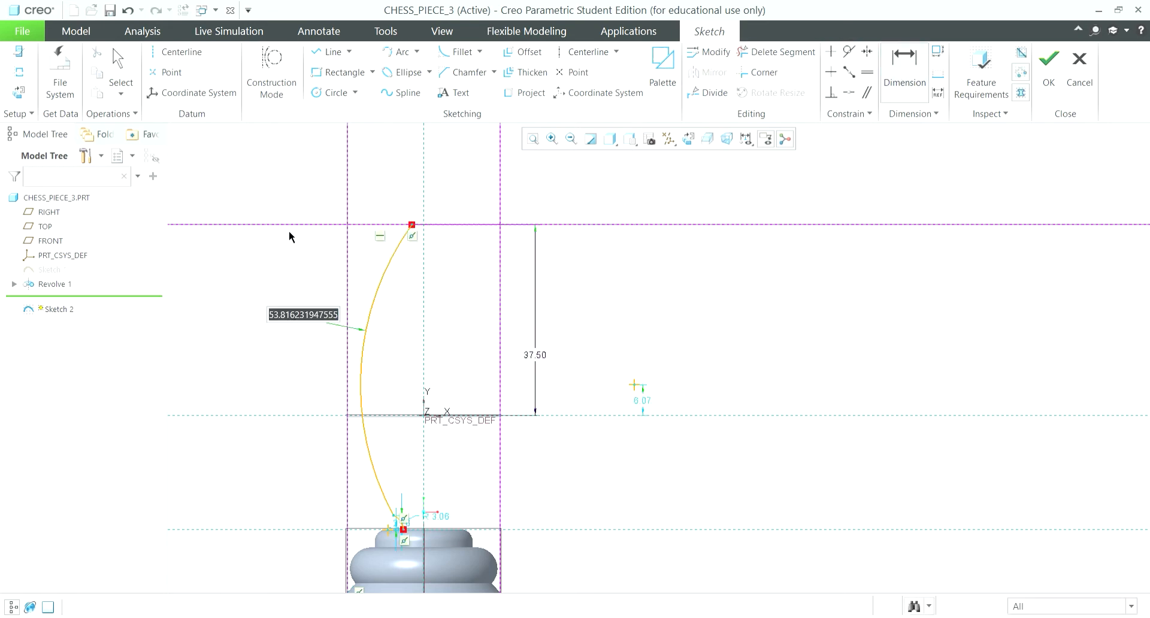
text(42.07)
key(Return)
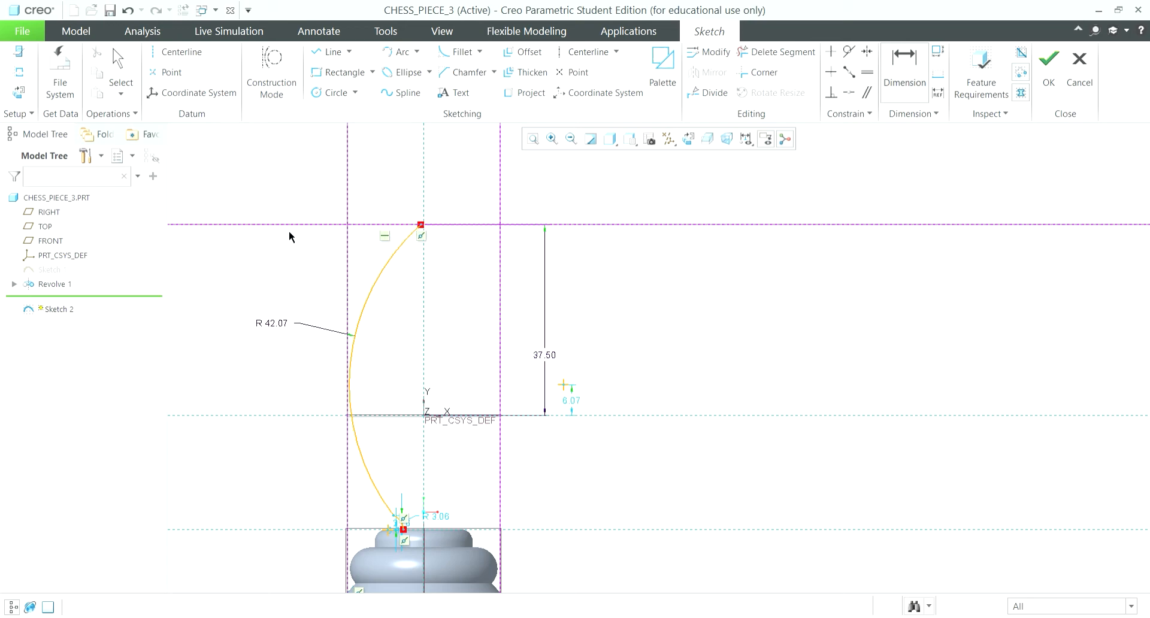
- Try a radius of 16.08 for the small arc above the base, and undo the change
scroll(399, 453, up, 2)
scroll(393, 542, down, 5)
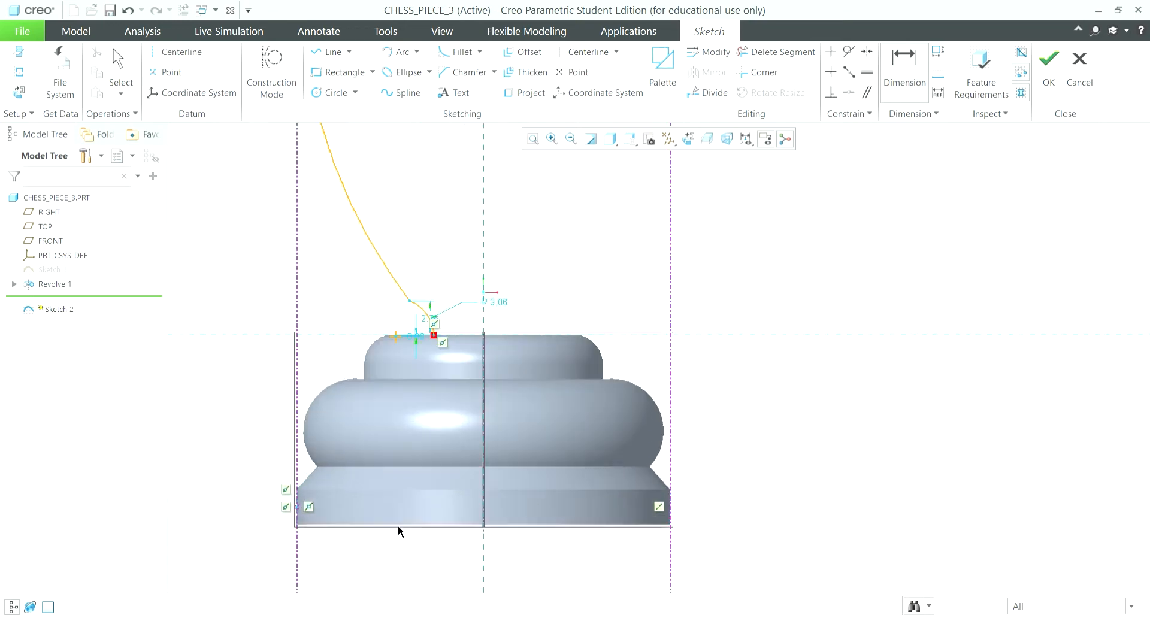
double_click(579, 445)
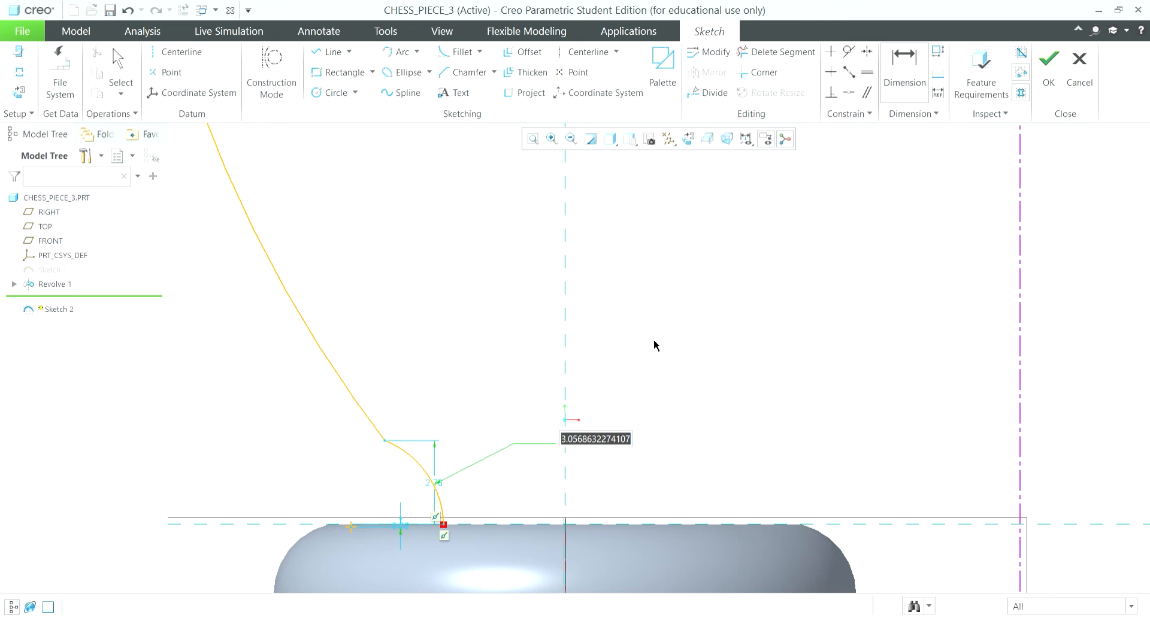
text(16)
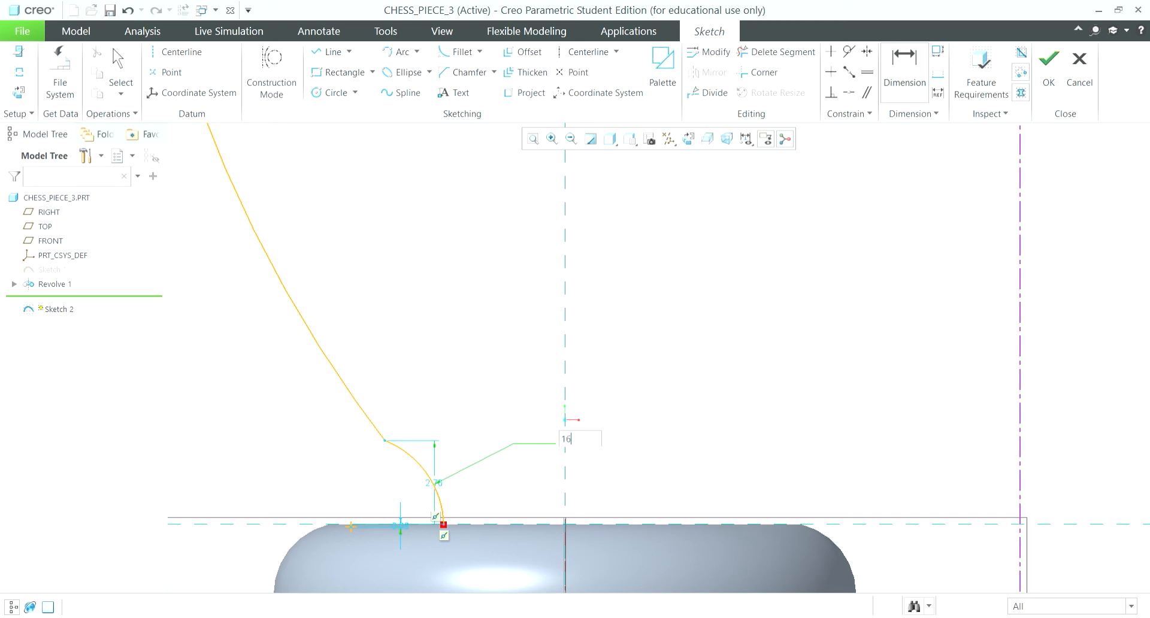
text(.08)
key(Return)
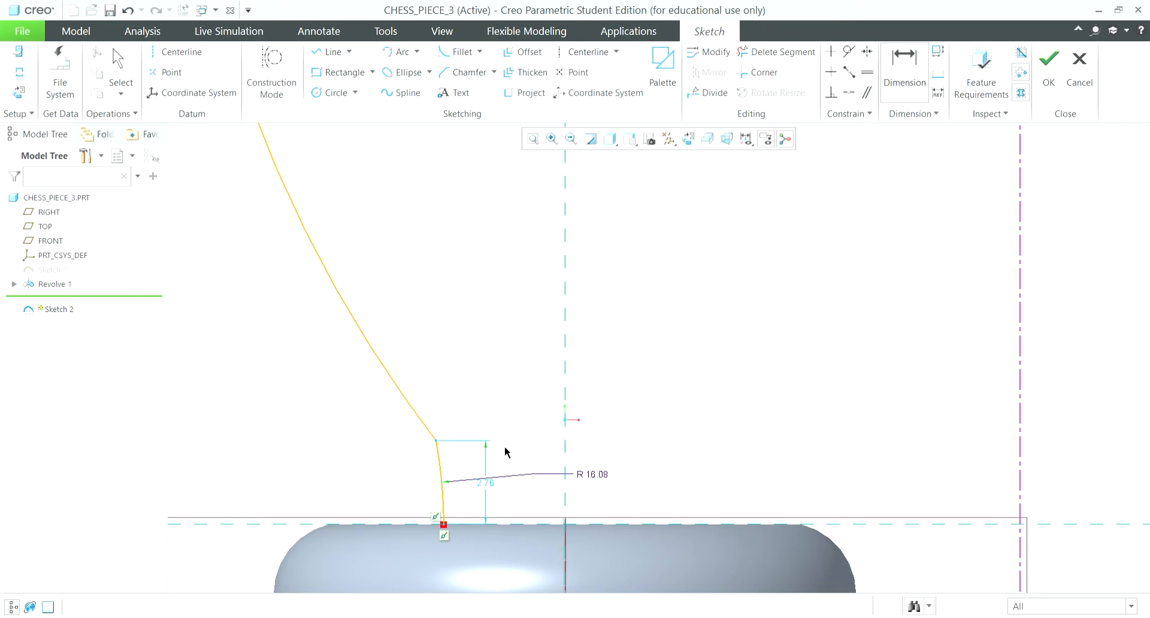
scroll(505, 445, down, 4)
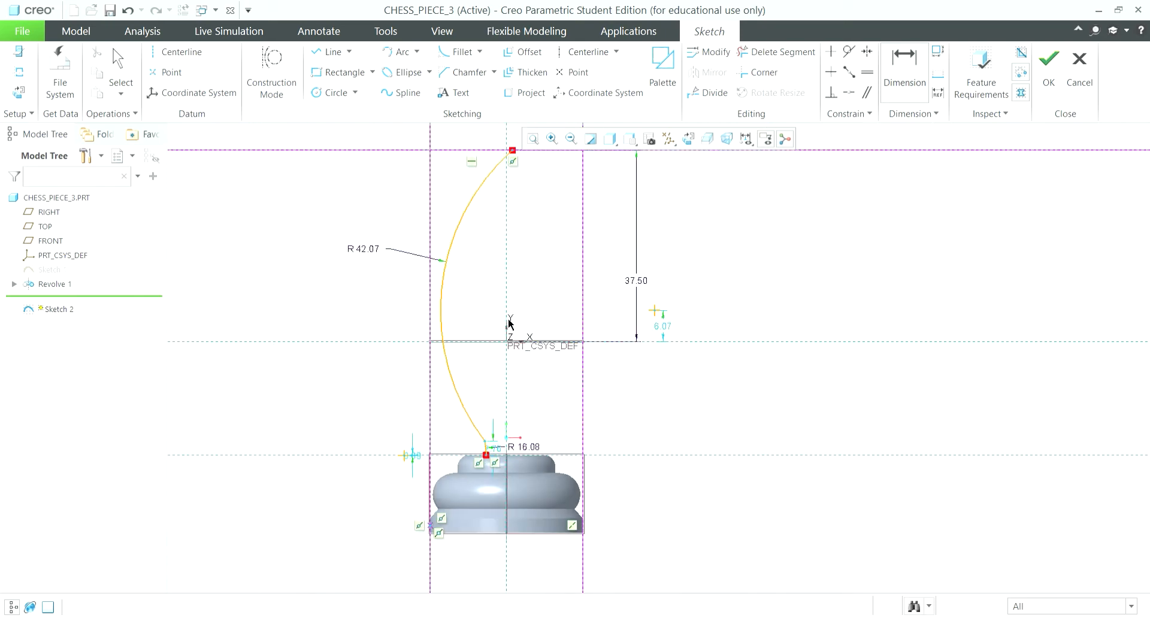
shift+middle_drag(565, 250, 530, 340)
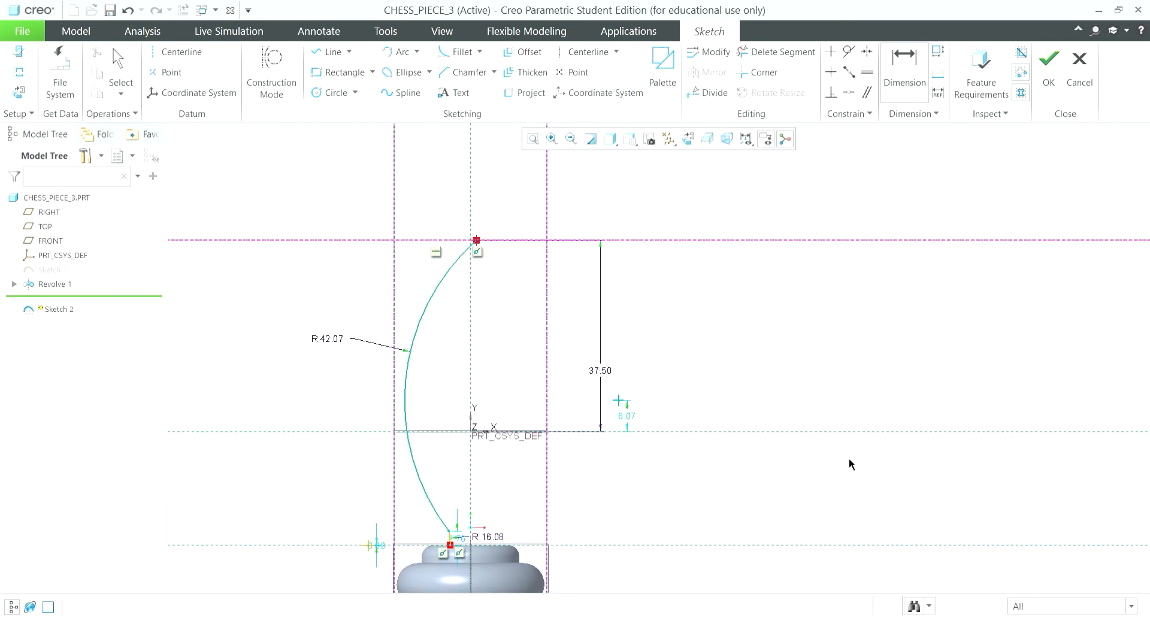
key(ctrl+z)
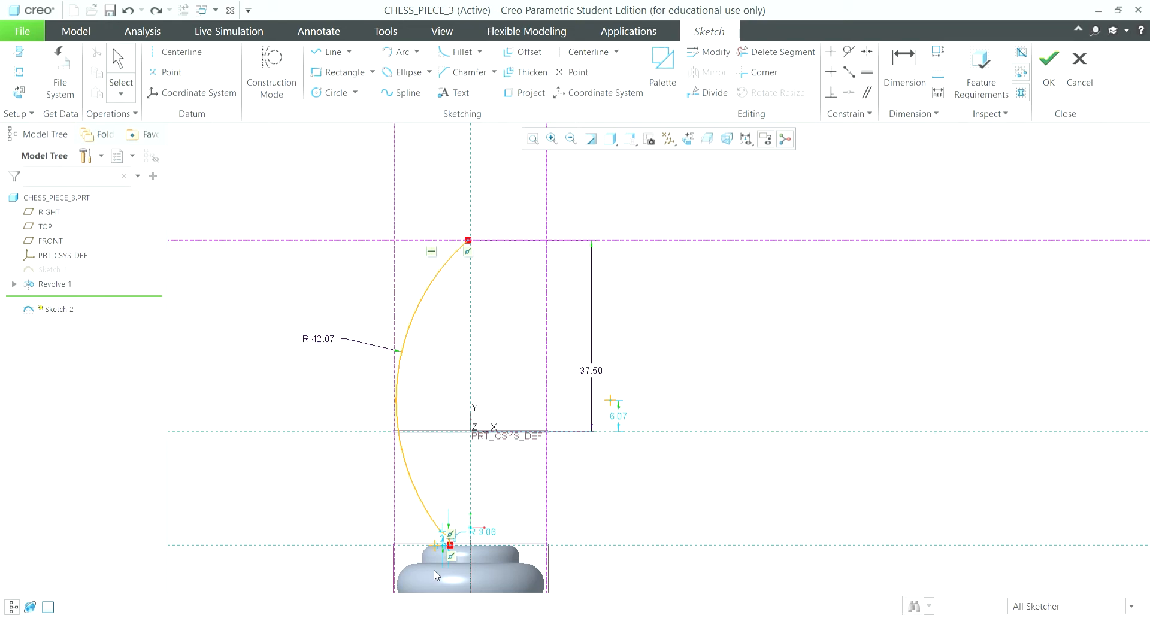
scroll(436, 571, up, 6)
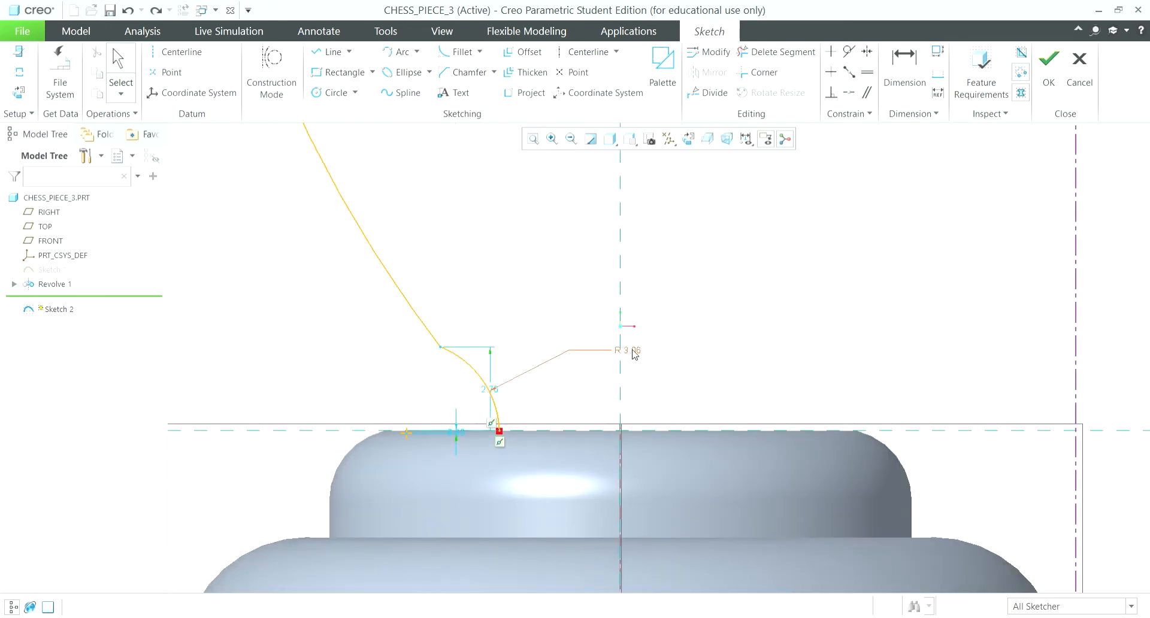
- Set the radius of the small arc above the base's top edge to 4
double_click(634, 354)
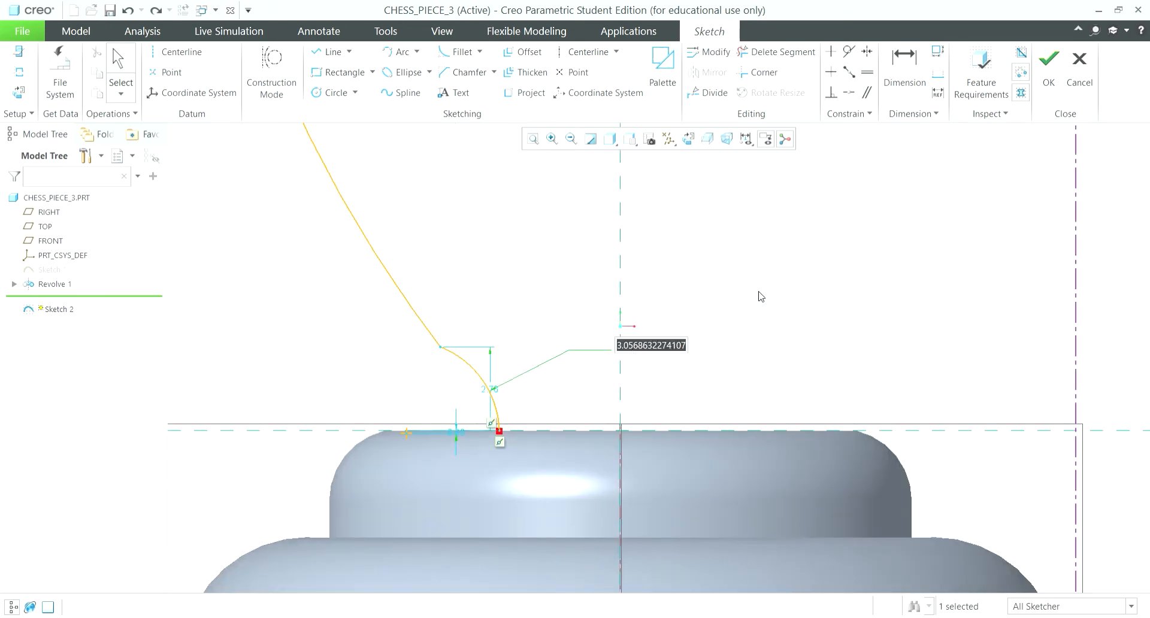
key(Return)
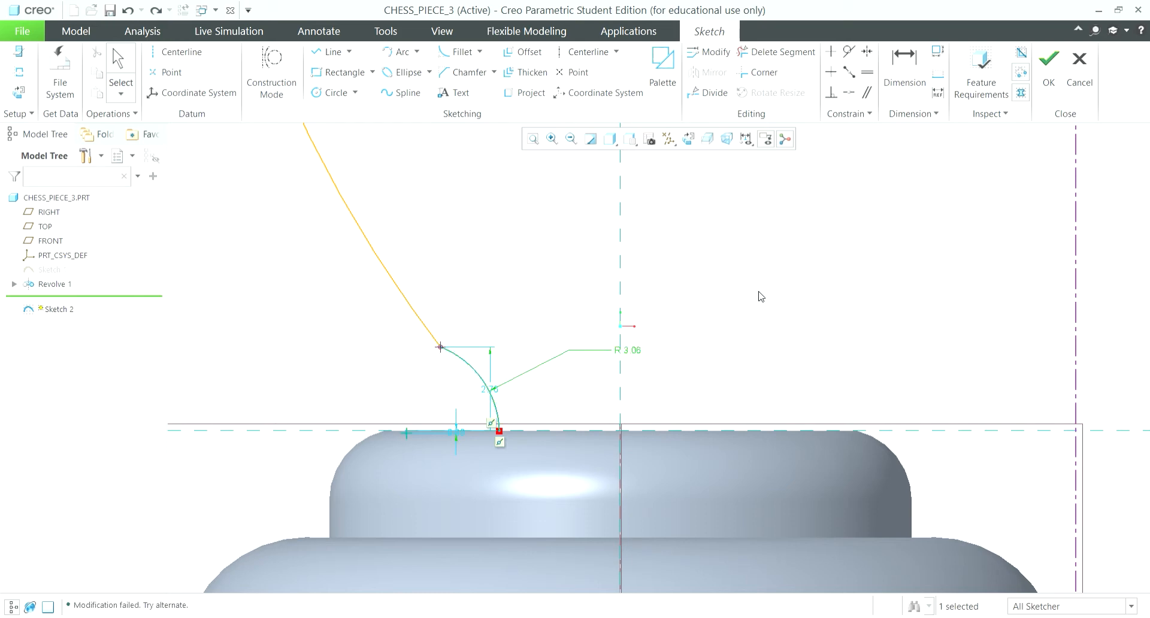
double_click(636, 354)
text(4)
key(Return)
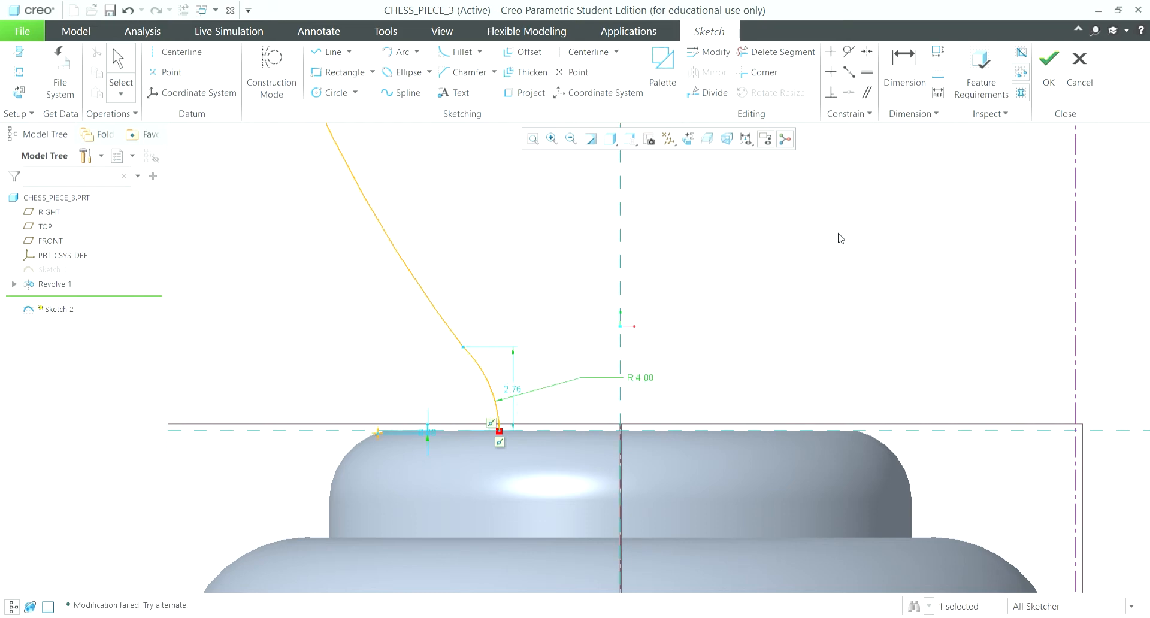
- Draw a line chain from the large arc's upper end through a stepped forehead to the vertical reference, returning along an 11.4-long horizontal jaw line
scroll(840, 317, down, 5)
mouse_move(835, 261)
shift+middle_down()
mouse_move(621, 464)
mouse_move(578, 486)
shift+middle_up()
click(339, 55)
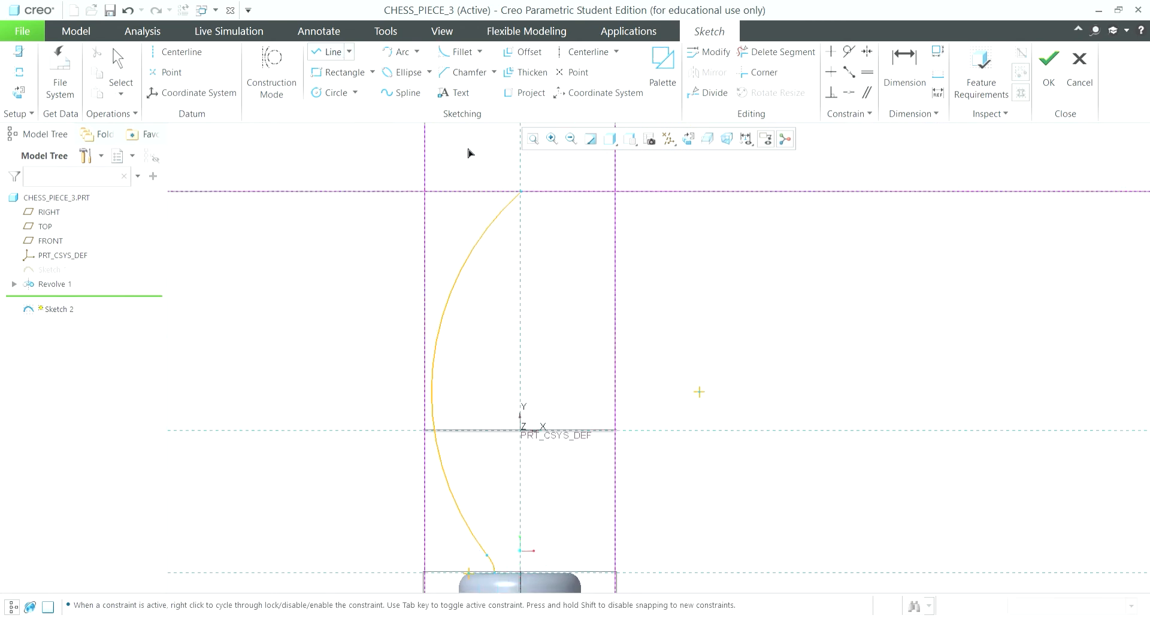
click(527, 202)
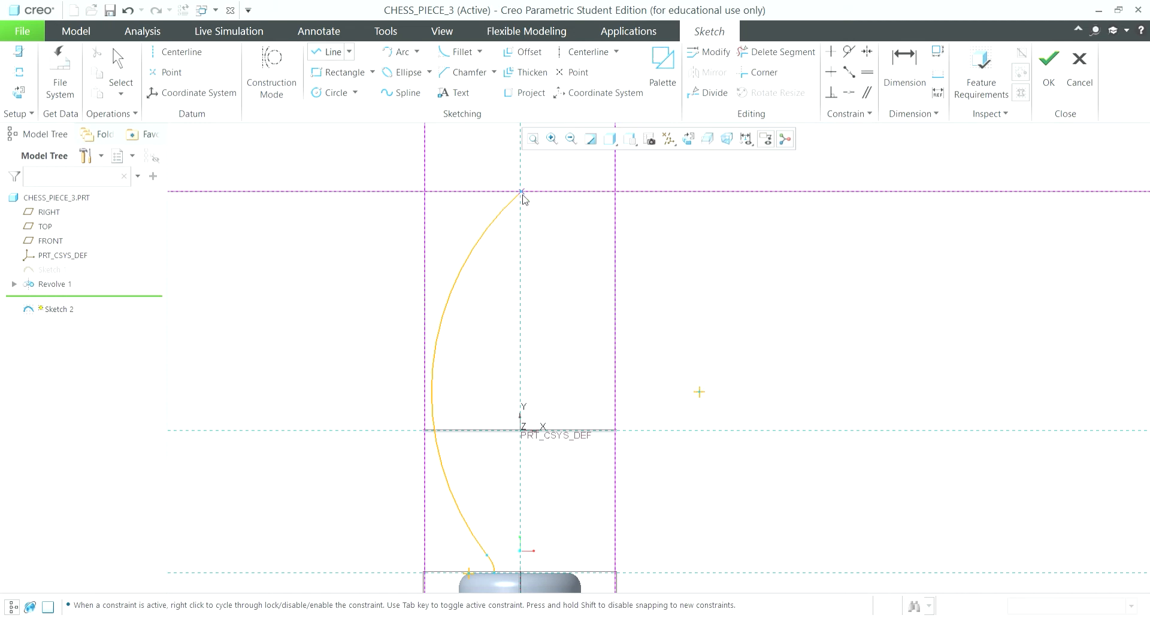
middle_click(530, 239)
click(552, 258)
click(547, 268)
click(615, 302)
click(605, 326)
click(534, 328)
- Continue the chain with a short chin bevel, a near-vertical line about 4.7 long, and a slanted throat line ending about 6 above the horizontal reference
scroll(521, 336, up, 10)
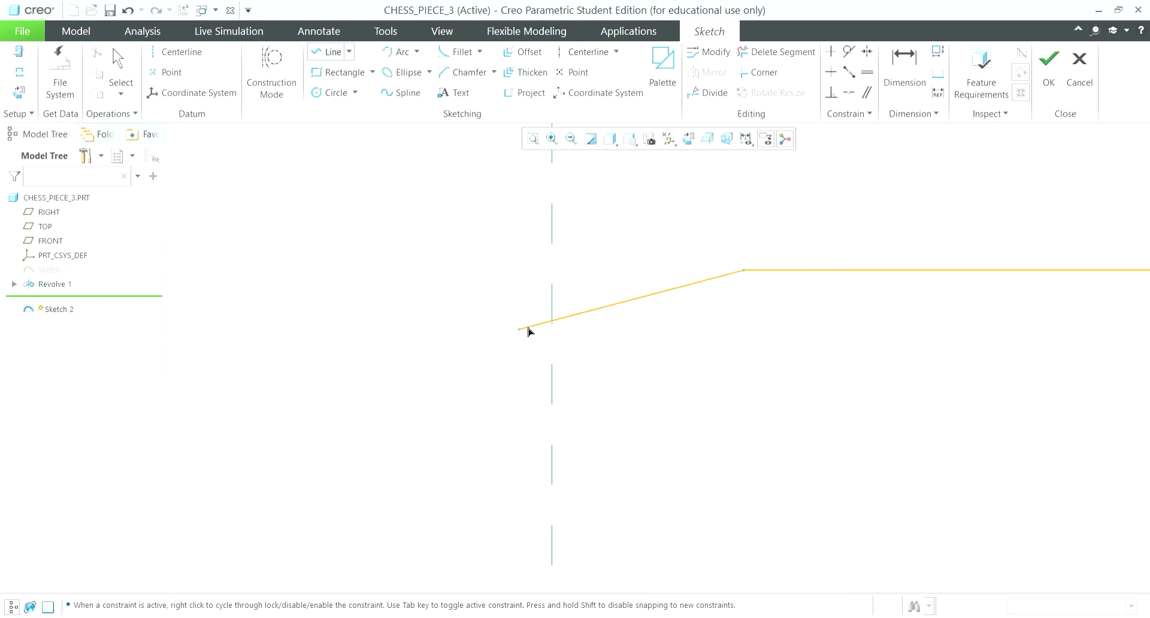
click(652, 279)
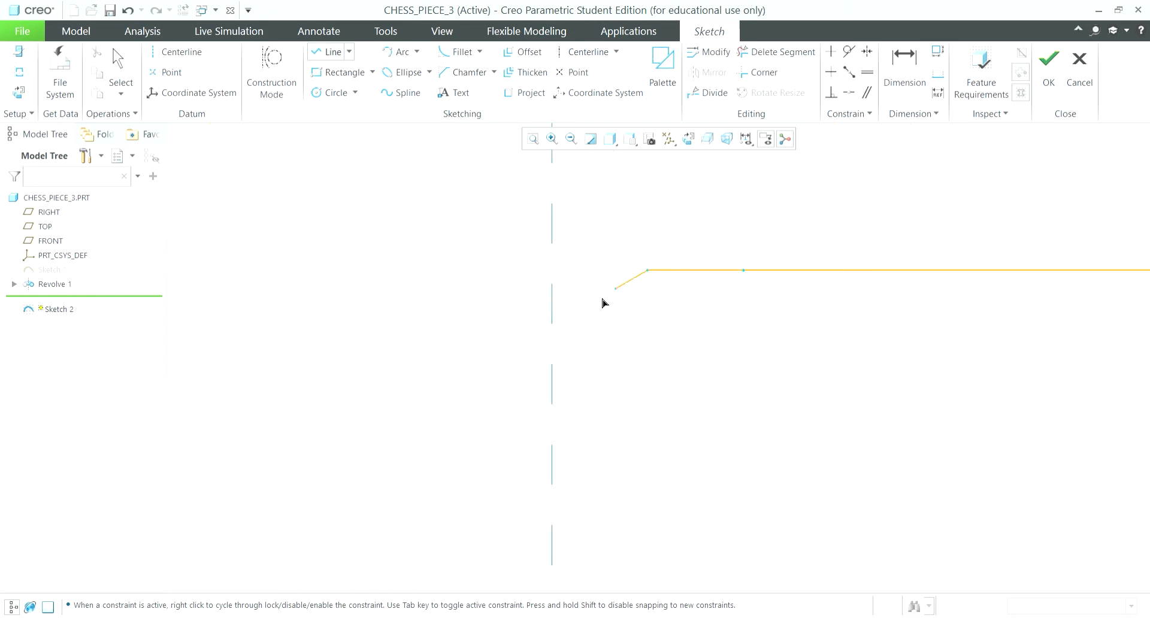
click(526, 389)
scroll(526, 389, down, 10)
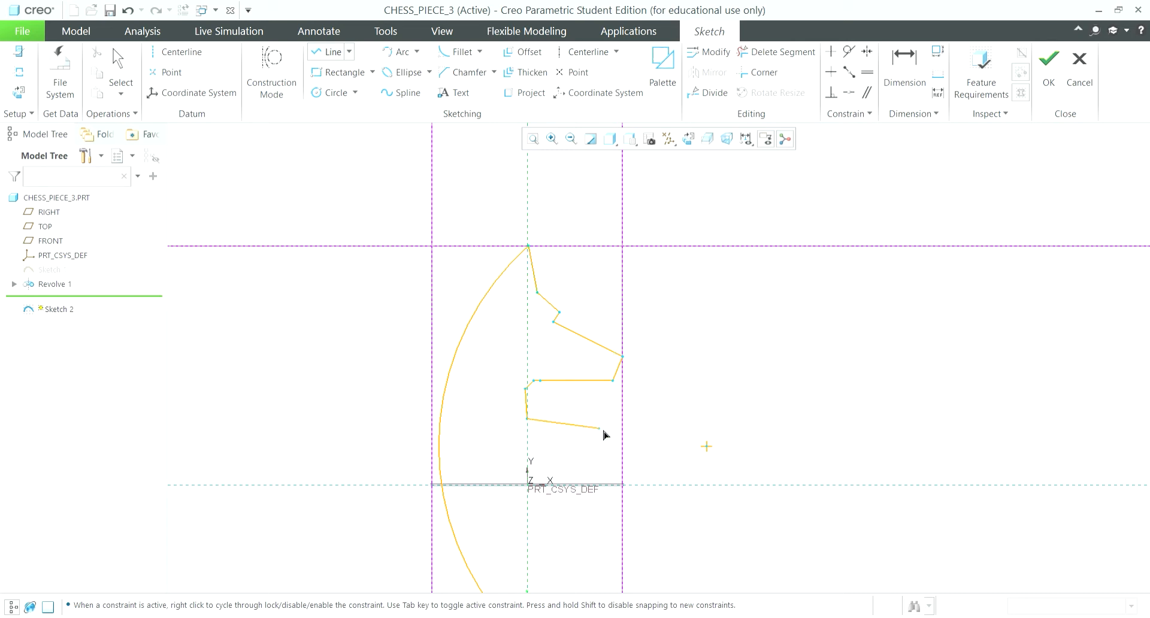
click(580, 448)
shift+middle_drag(588, 455, 597, 276)
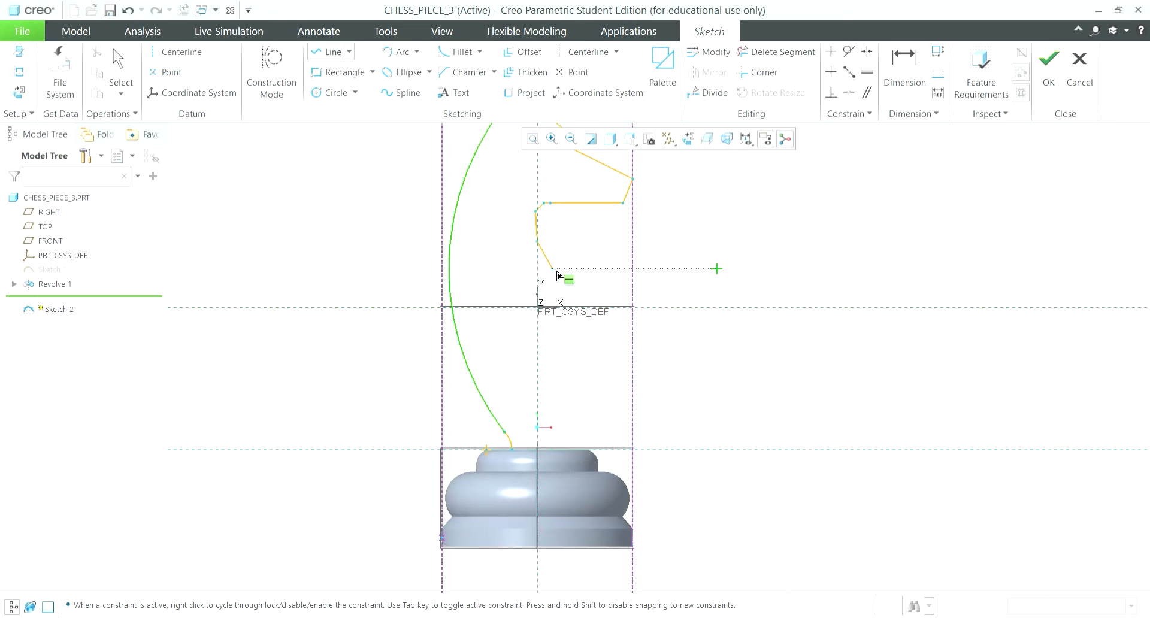
click(399, 52)
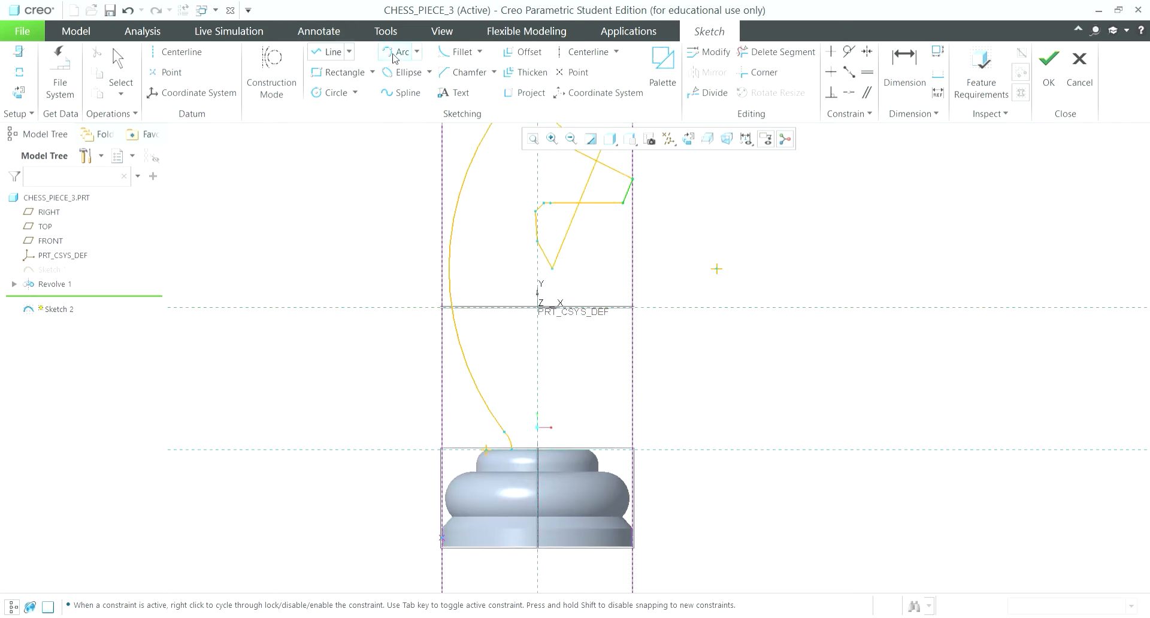
click(571, 452)
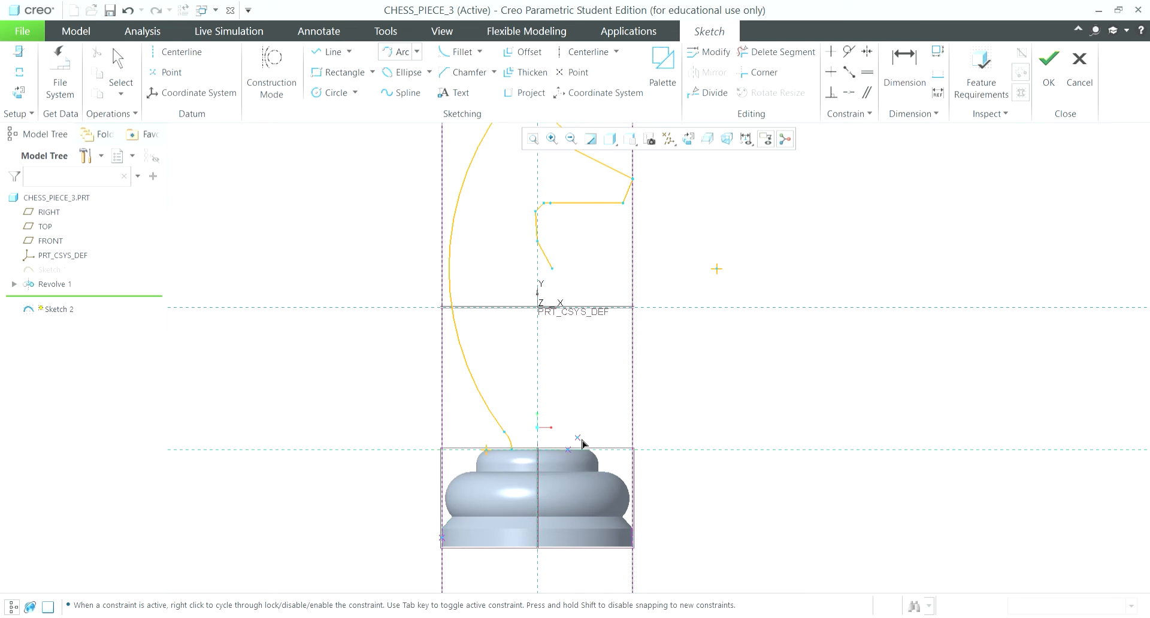
click(579, 449)
click(578, 437)
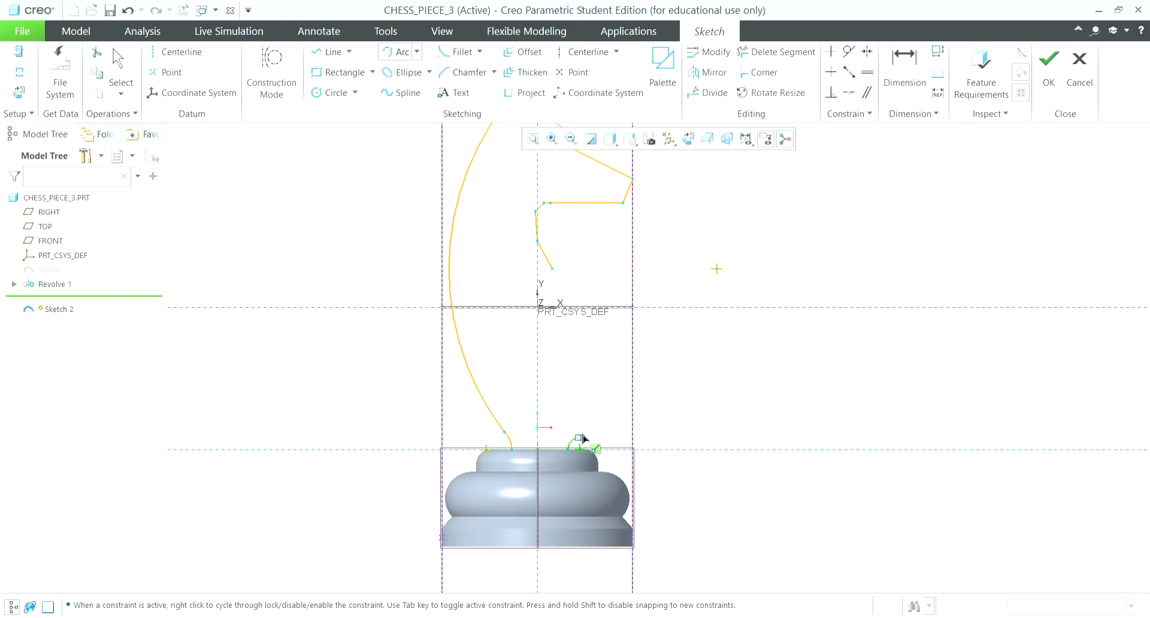
click(557, 277)
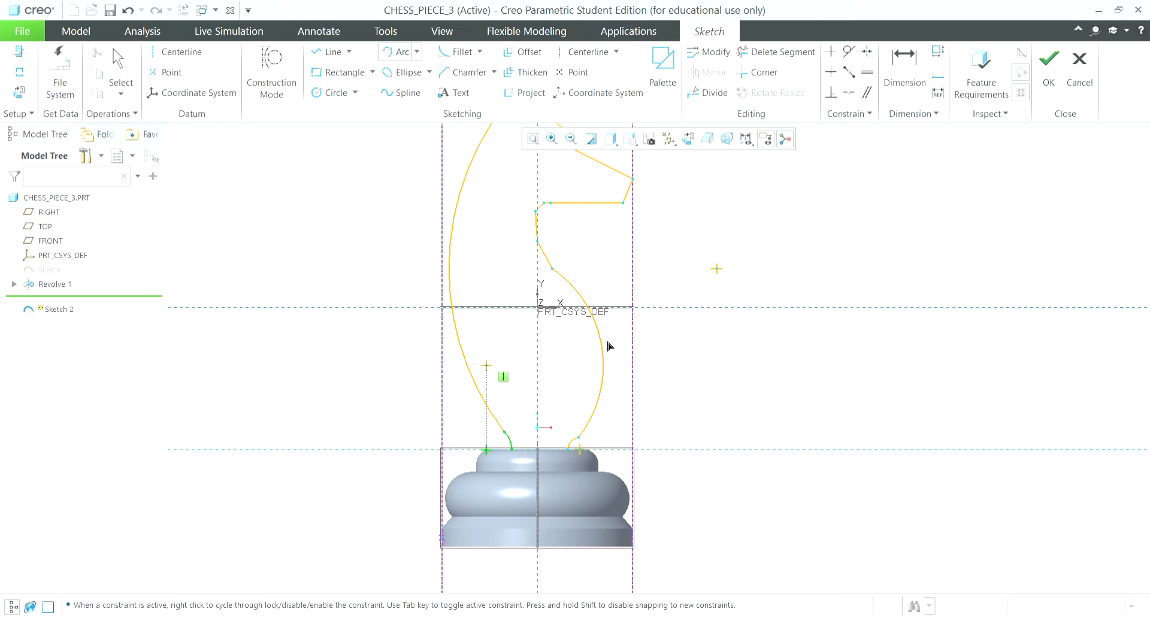
middle_click(593, 350)
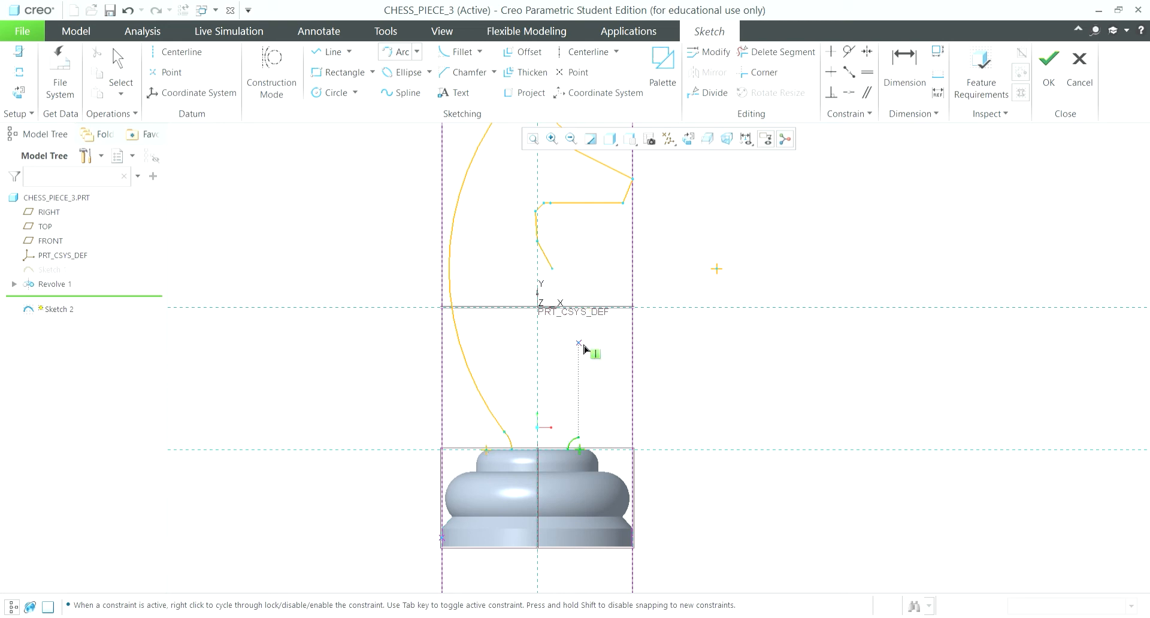
middle_click(683, 375)
- Sketch a chest curve from the base's top edge to the throat line's end using arcs of about 12.1 and 14.1 radius
click(399, 51)
click(575, 450)
click(590, 388)
click(590, 396)
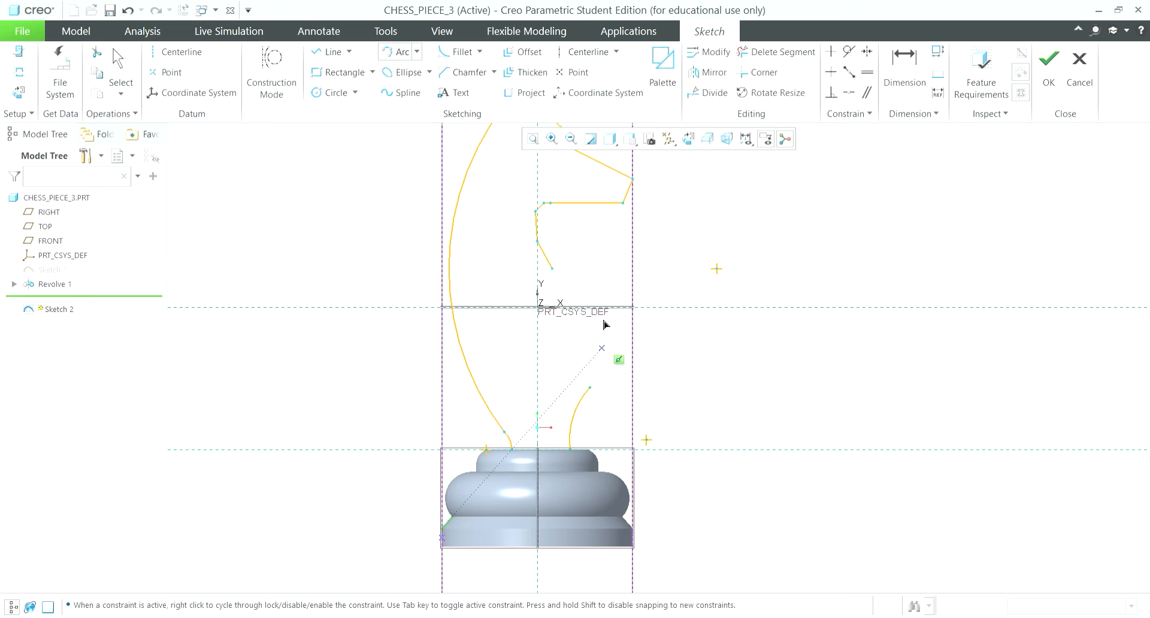
click(590, 387)
click(552, 268)
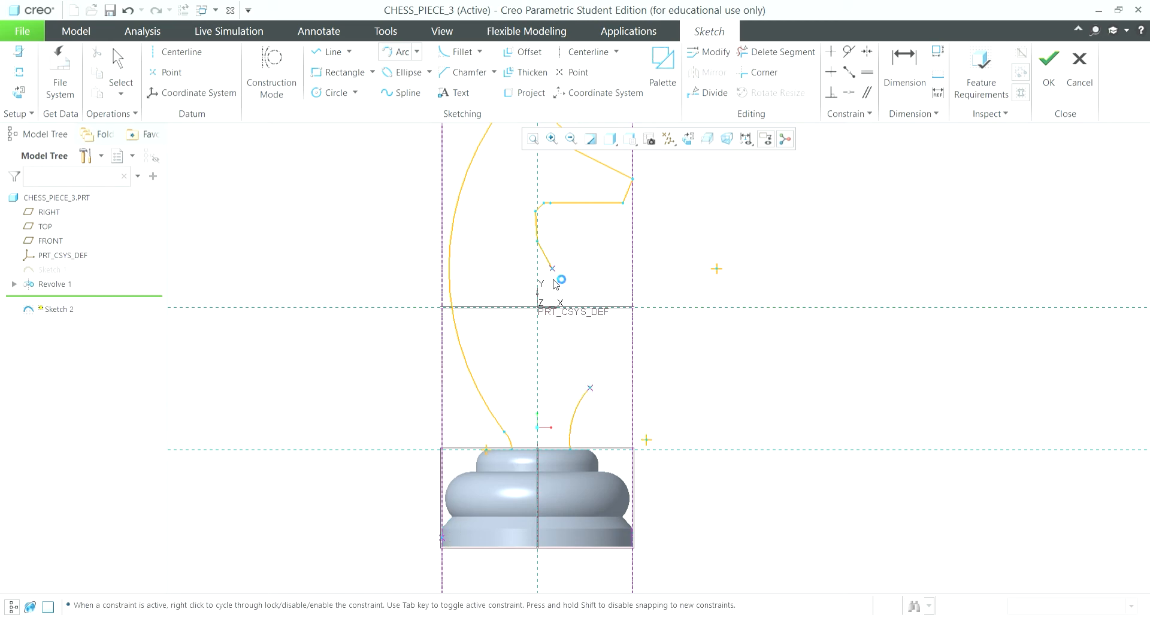
click(591, 309)
middle_click(662, 347)
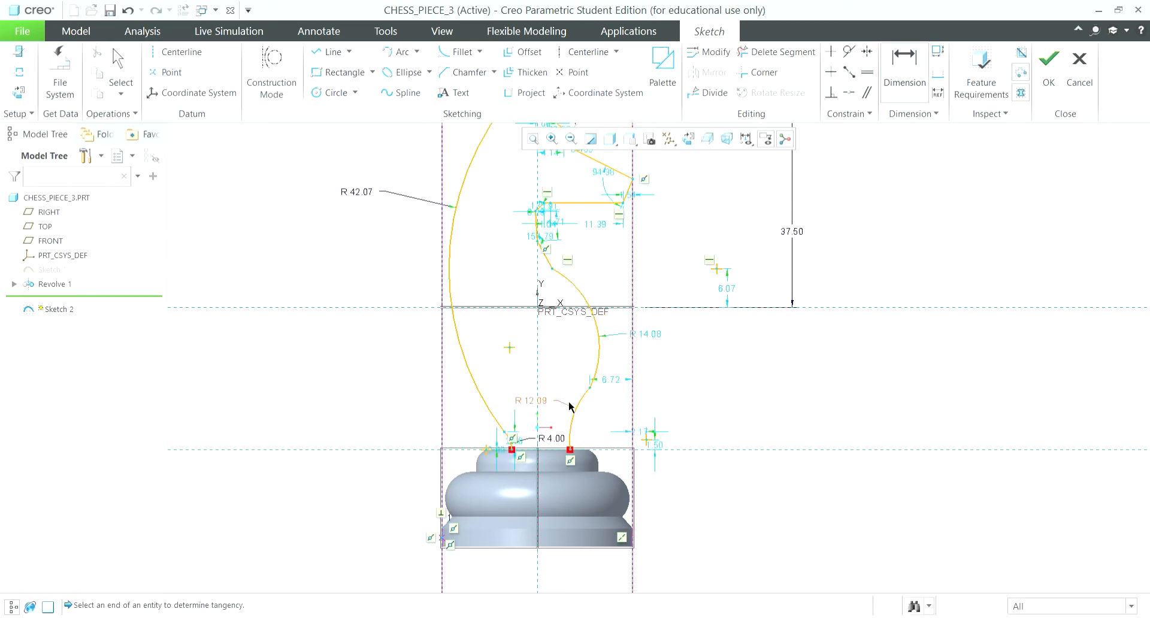
- Try a radius of 16.08 for the lower chest arc, and undo the change
double_click(544, 402)
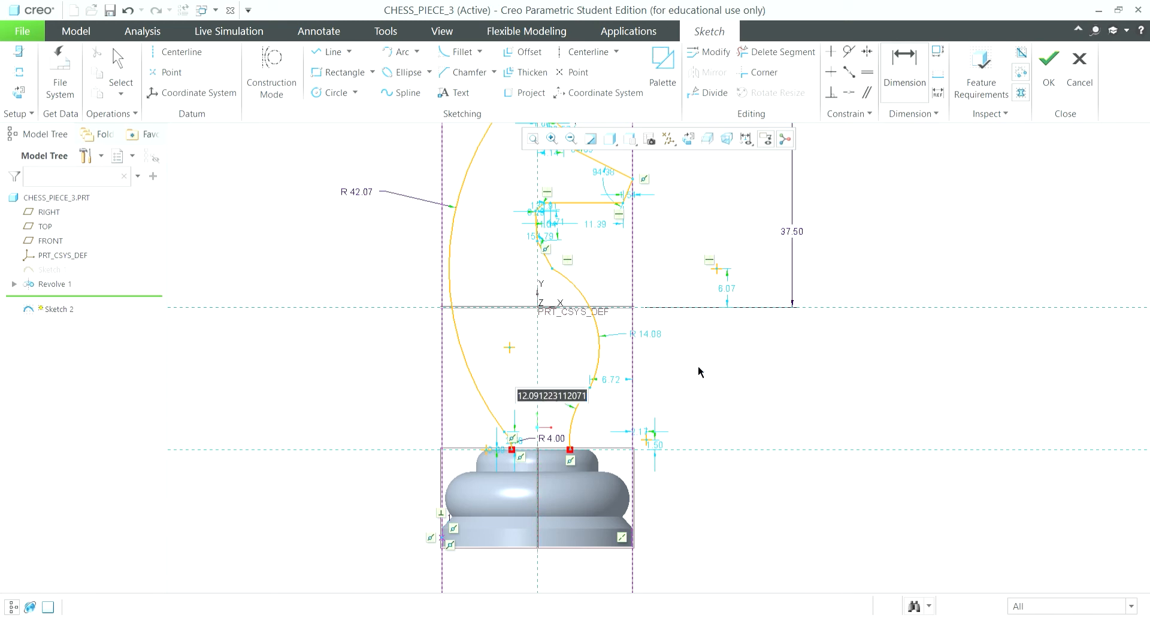
text(16.08)
key(Return)
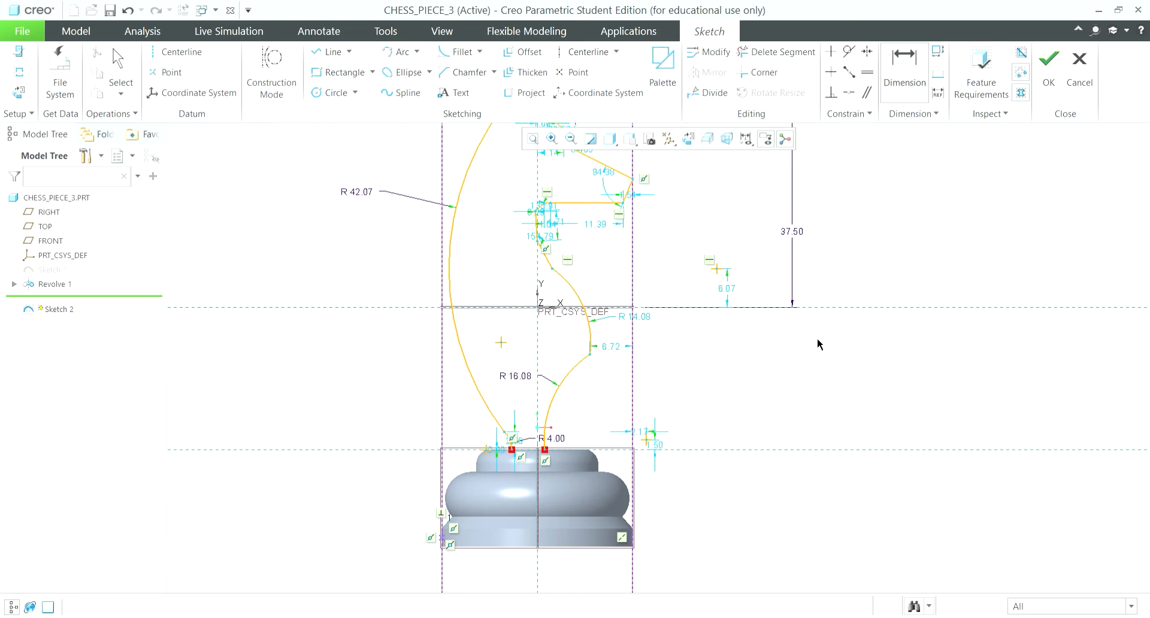
key(ctrl+z)
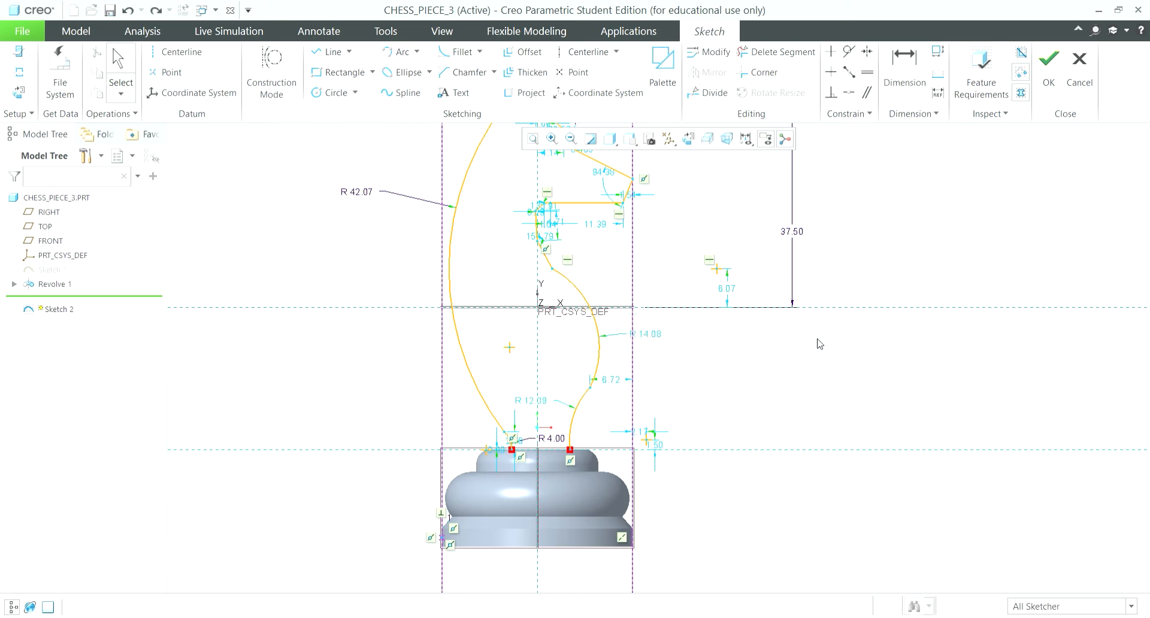
- Set the radius of the upper chest arc to 12
double_click(645, 334)
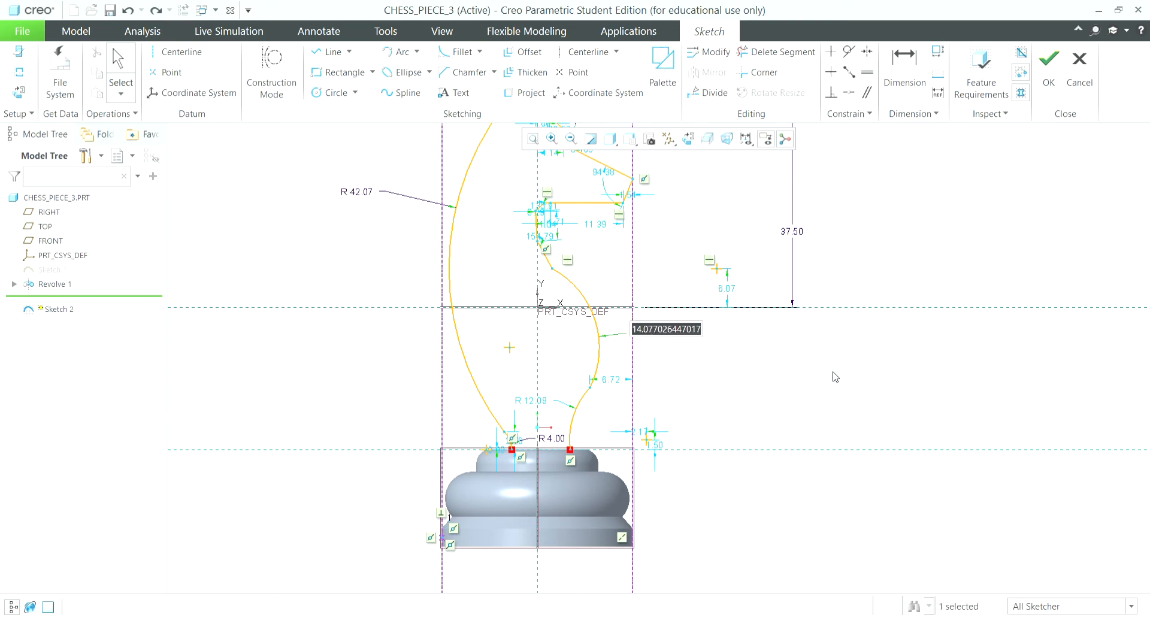
text(12)
key(Return)
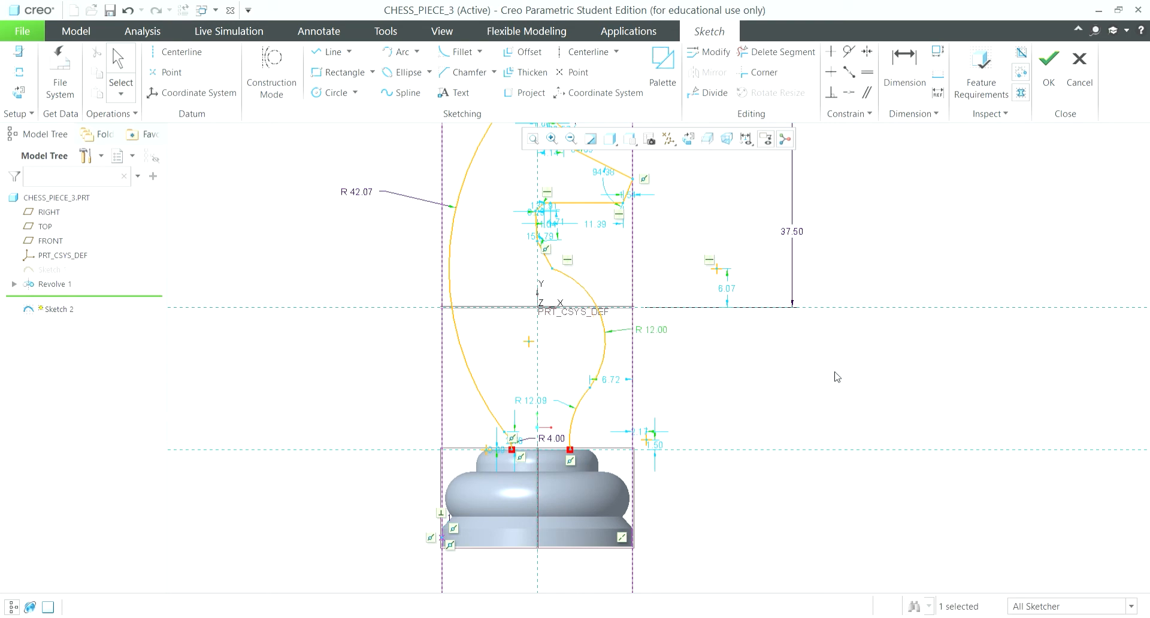
- Undo both chest arcs while keeping the head's line chain
scroll(640, 282, down, 3)
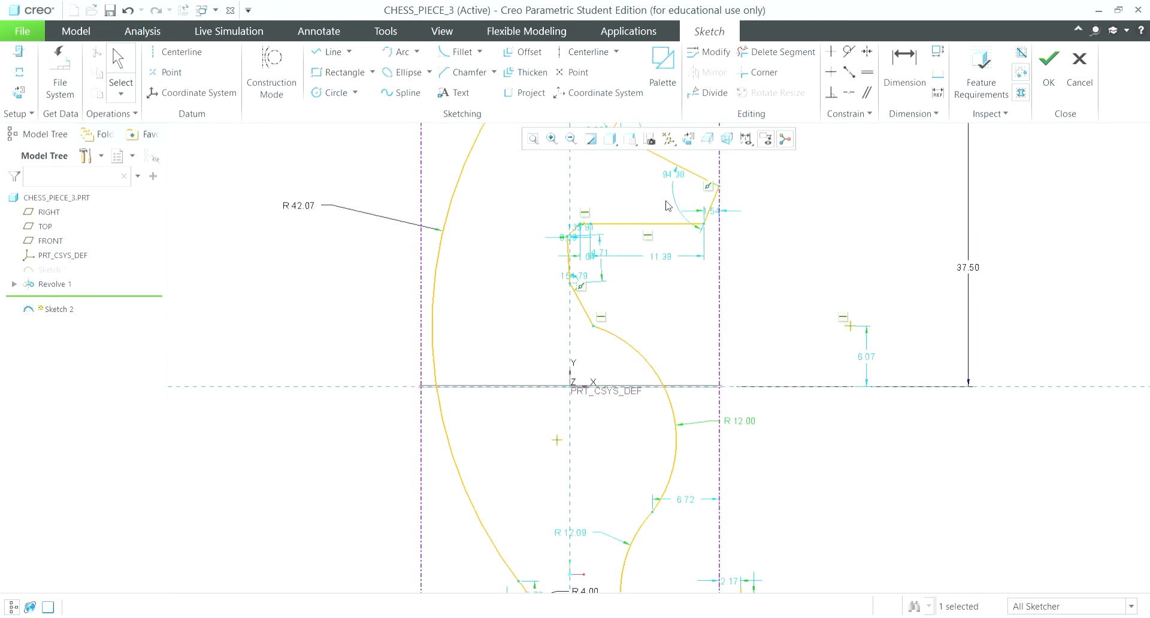
scroll(616, 228, down, 2)
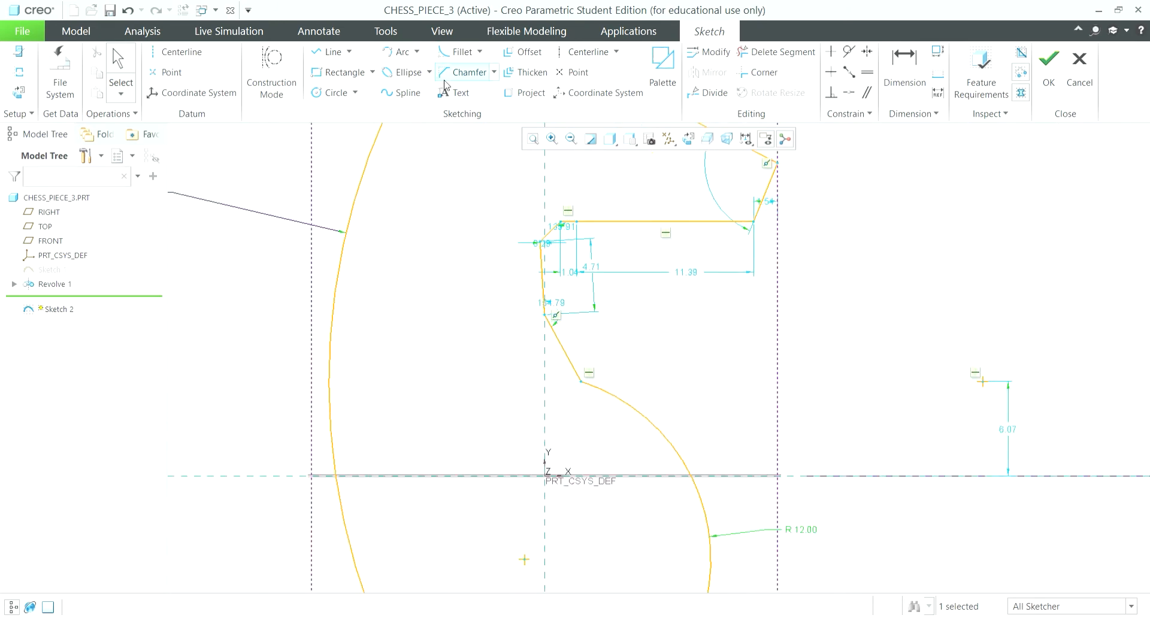
mouse_move(654, 423)
middle_down()
mouse_move(634, 282)
mouse_move(634, 296)
middle_up()
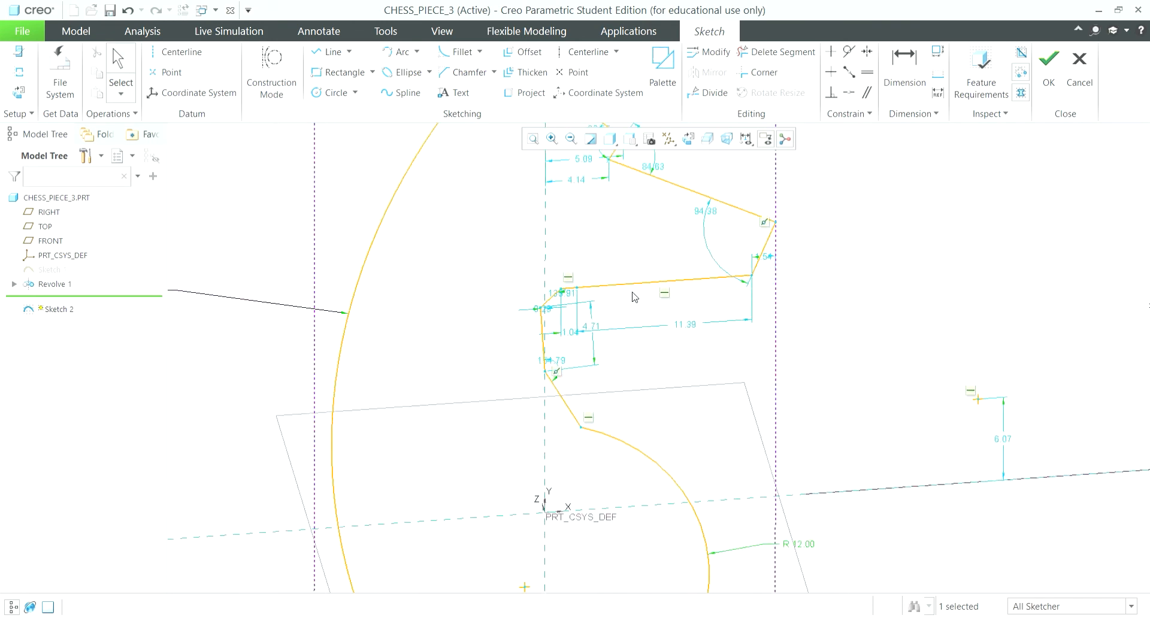
click(695, 138)
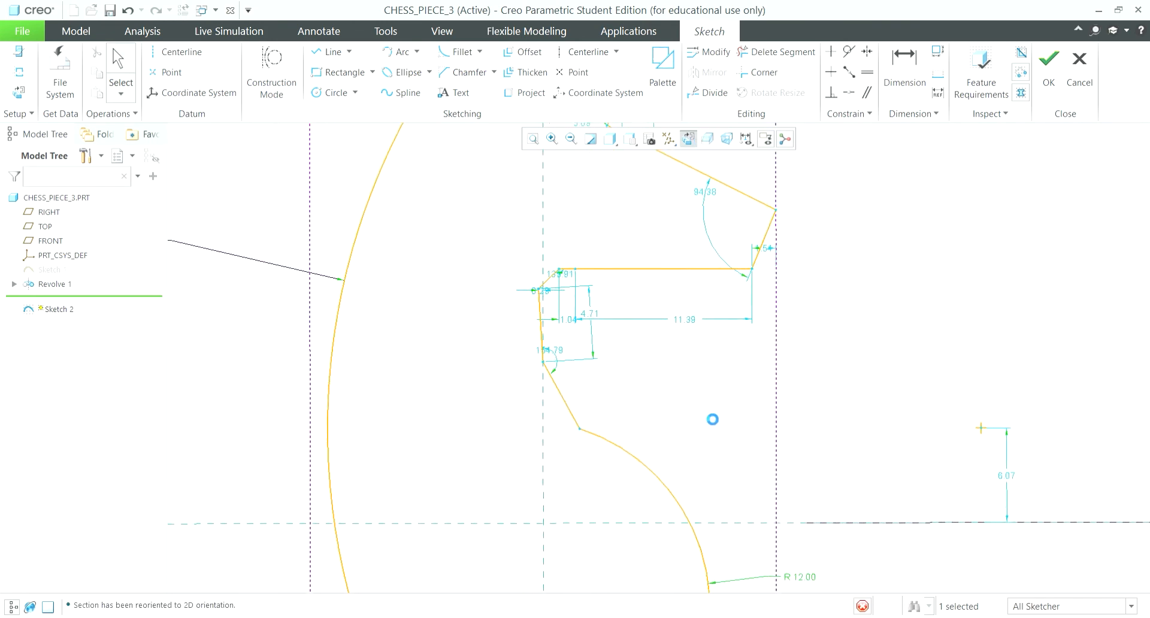
shift+middle_drag(706, 434, 637, 189)
key(ctrl+z)
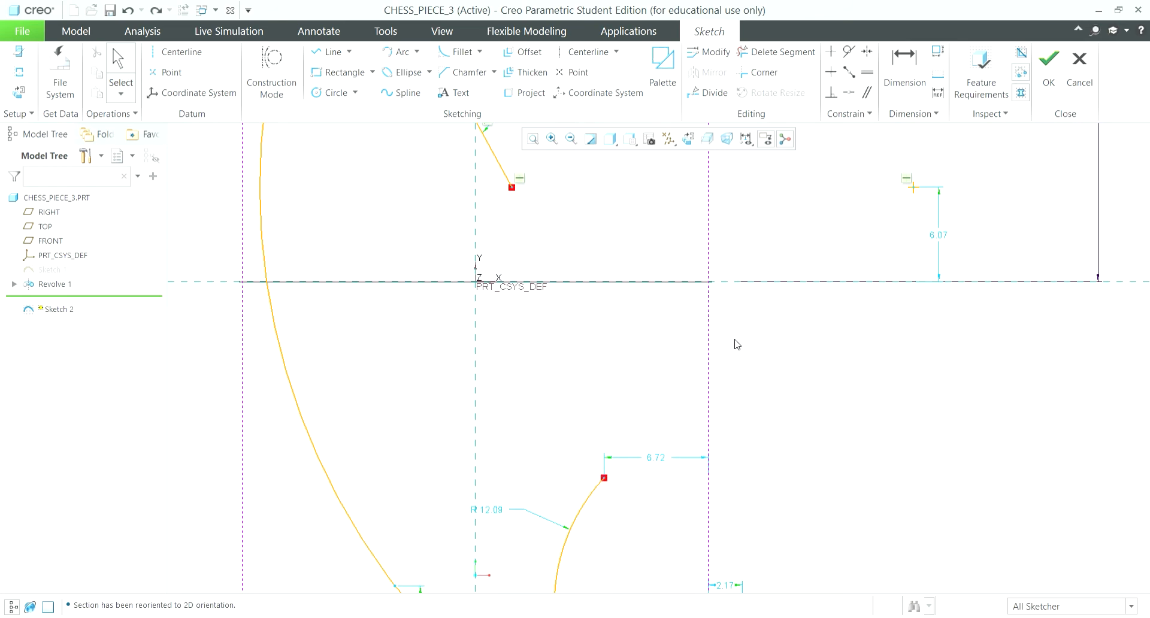
key(ctrl+z)
key(ctrl+z)
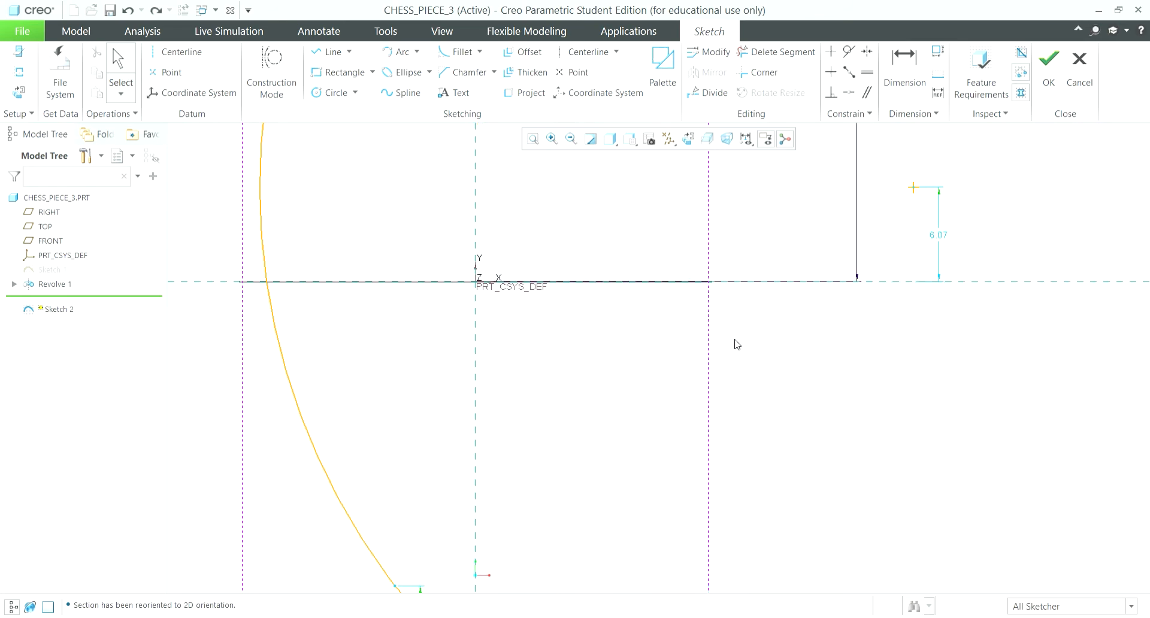
scroll(675, 354, up, 5)
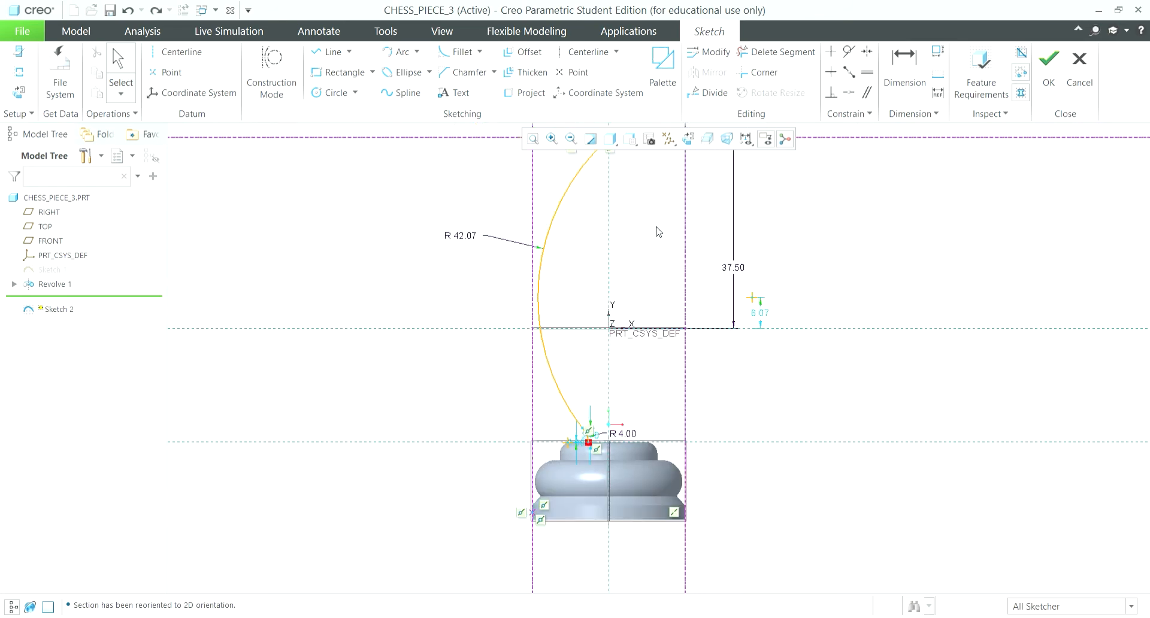
key(ctrl+z)
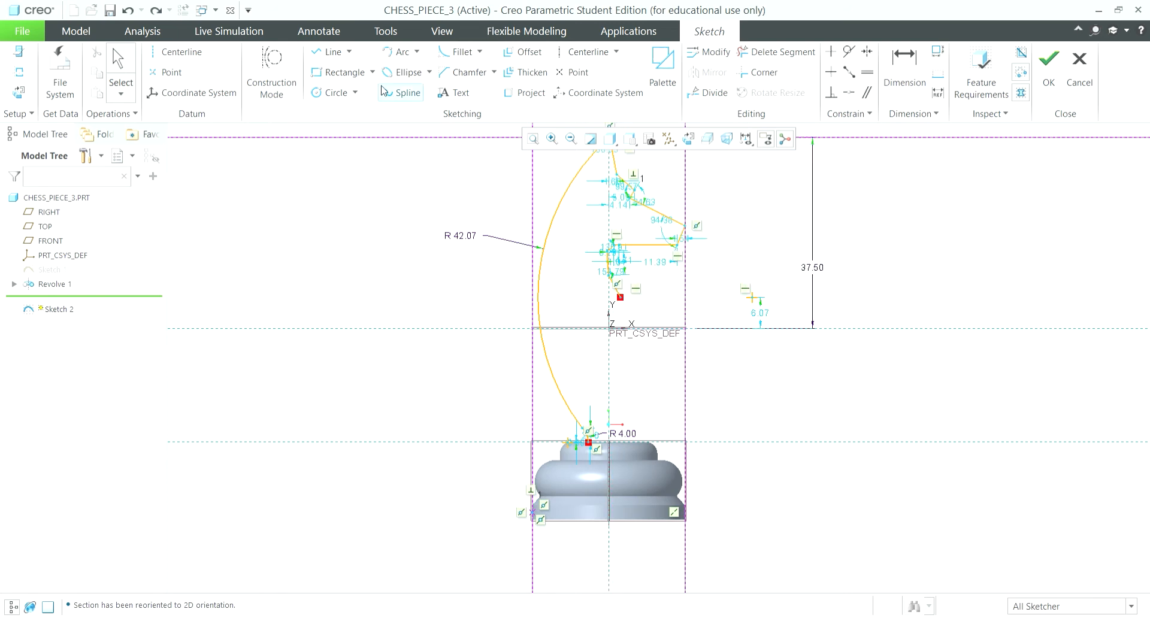
- Extend the throat with a slanted line from its lower end down to the horizontal reference
click(331, 52)
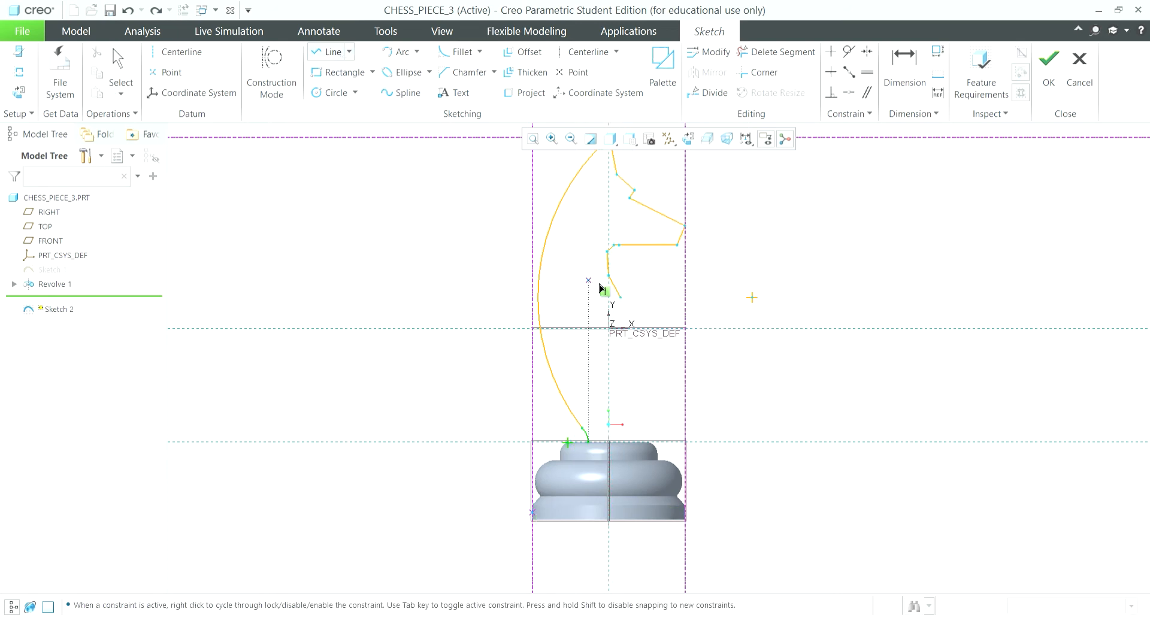
click(643, 327)
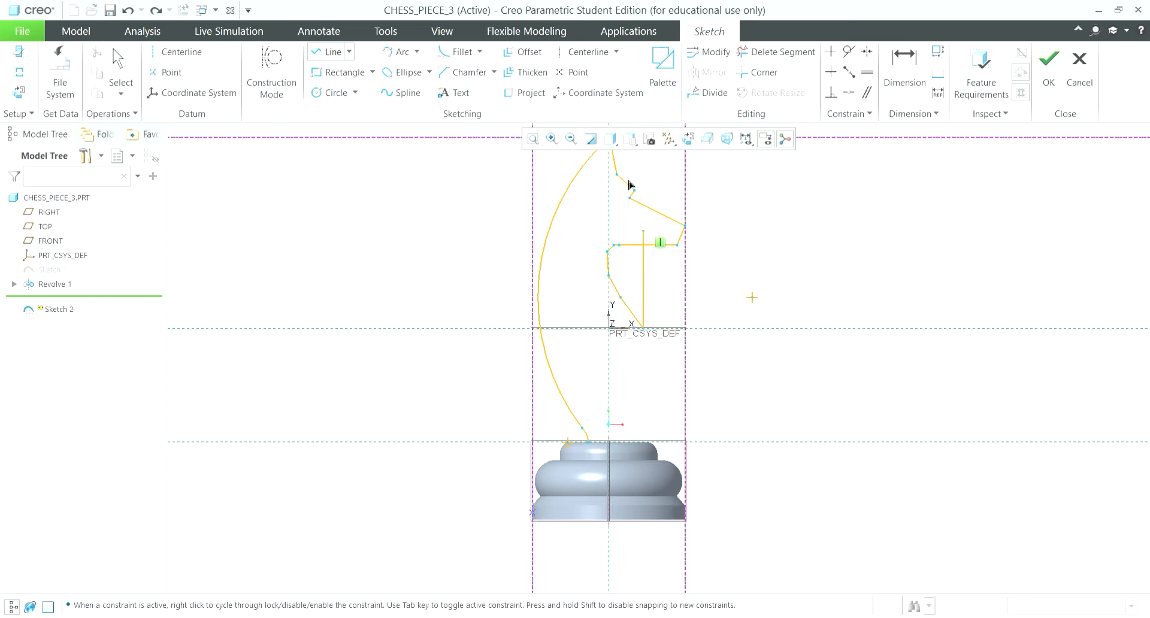
- Sketch a concave arc rising from the base's top edge and an outward-bulging arc joining it to the throat line's lower end
click(400, 51)
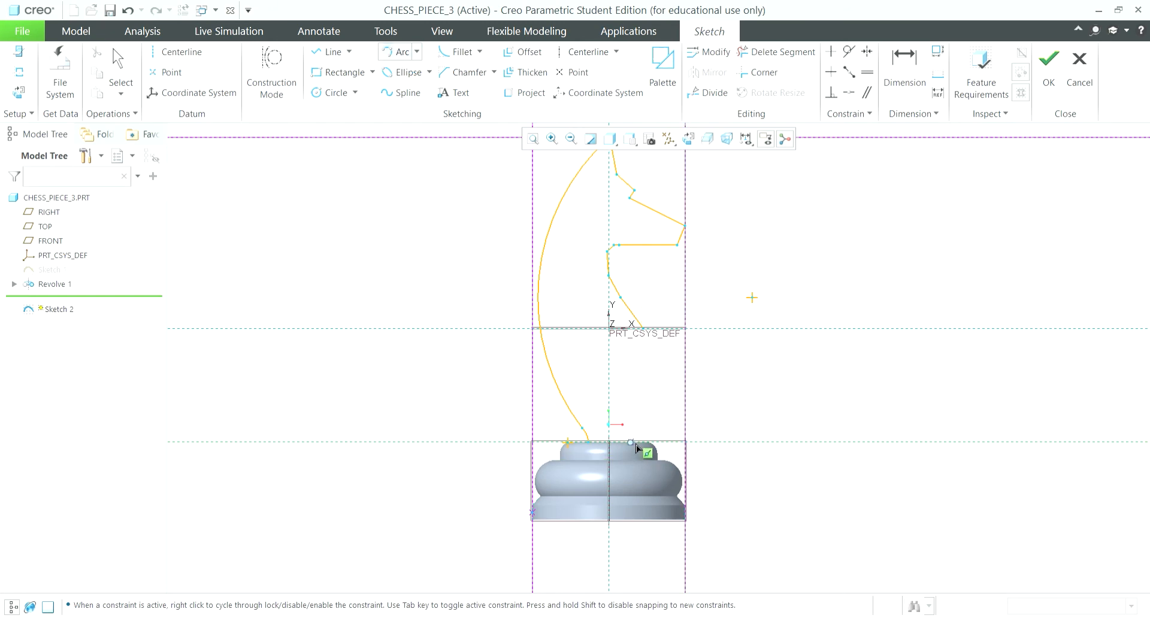
click(650, 401)
click(645, 408)
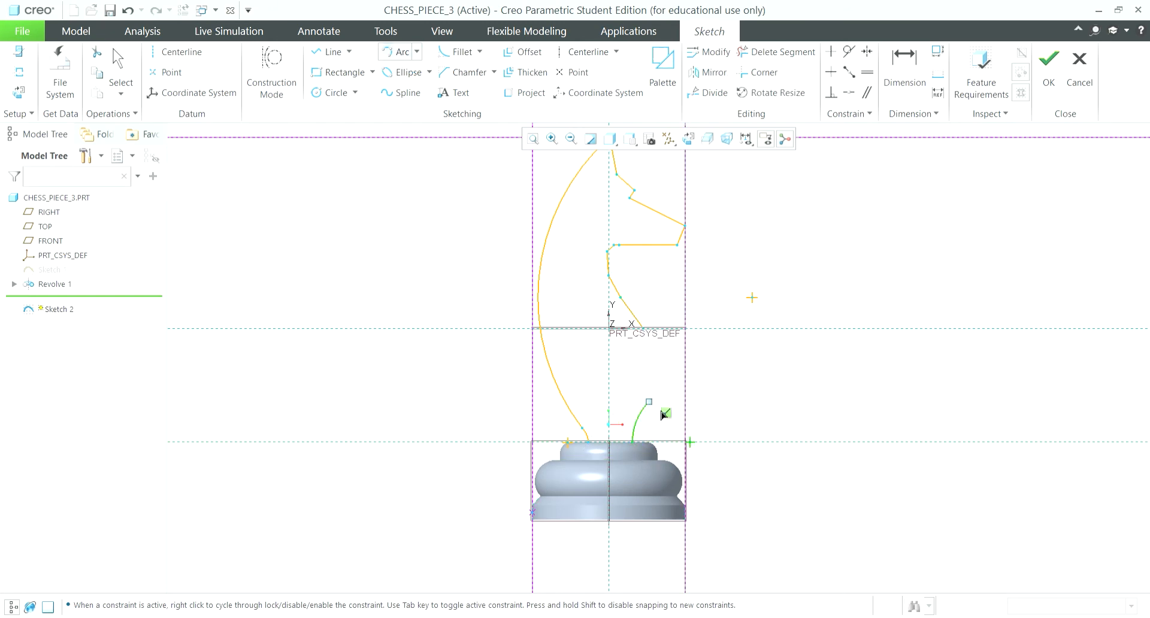
click(649, 402)
click(649, 332)
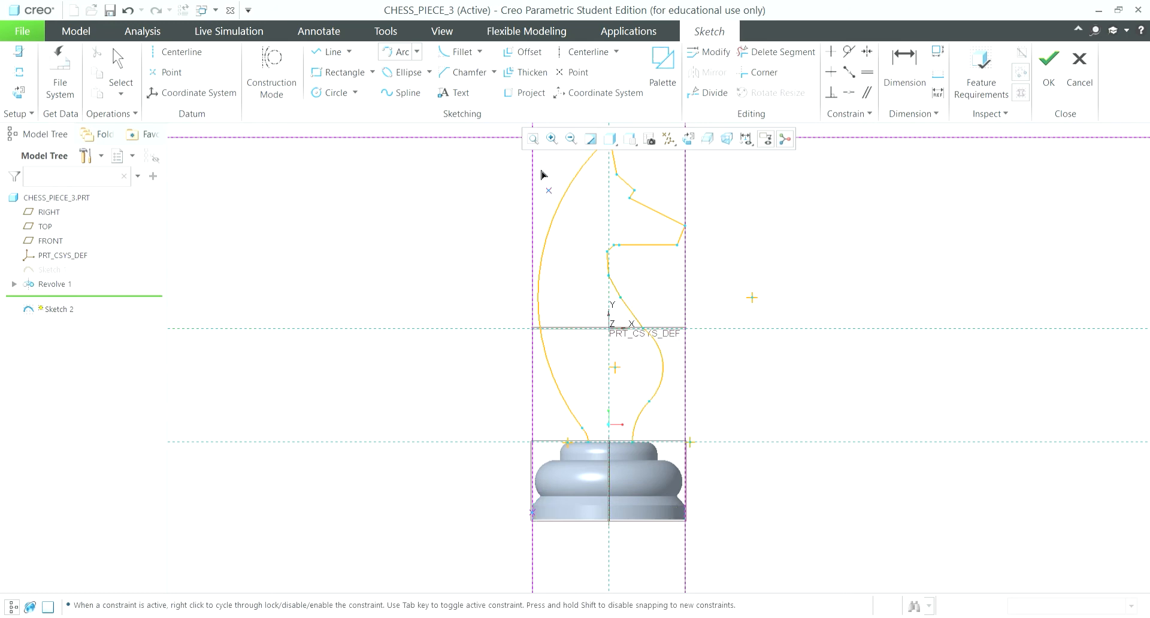
- Undo both chest arcs and redraw the slanted throat line so it ends slightly above the horizontal reference
key(ctrl+z)
key(ctrl+z)
key(ctrl+z)
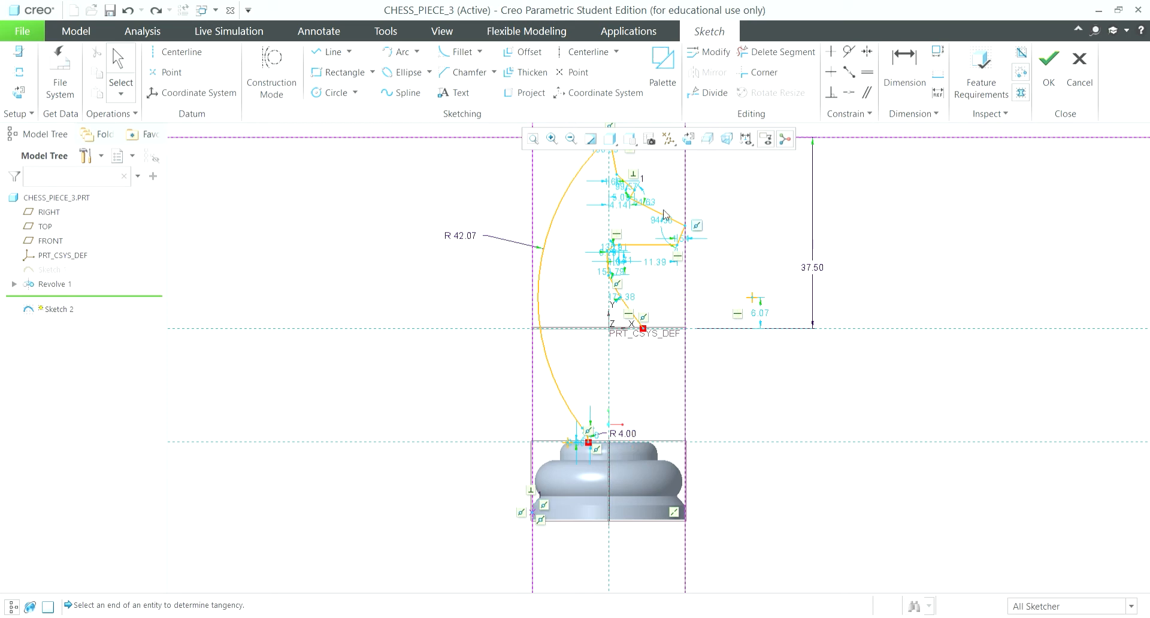
click(333, 58)
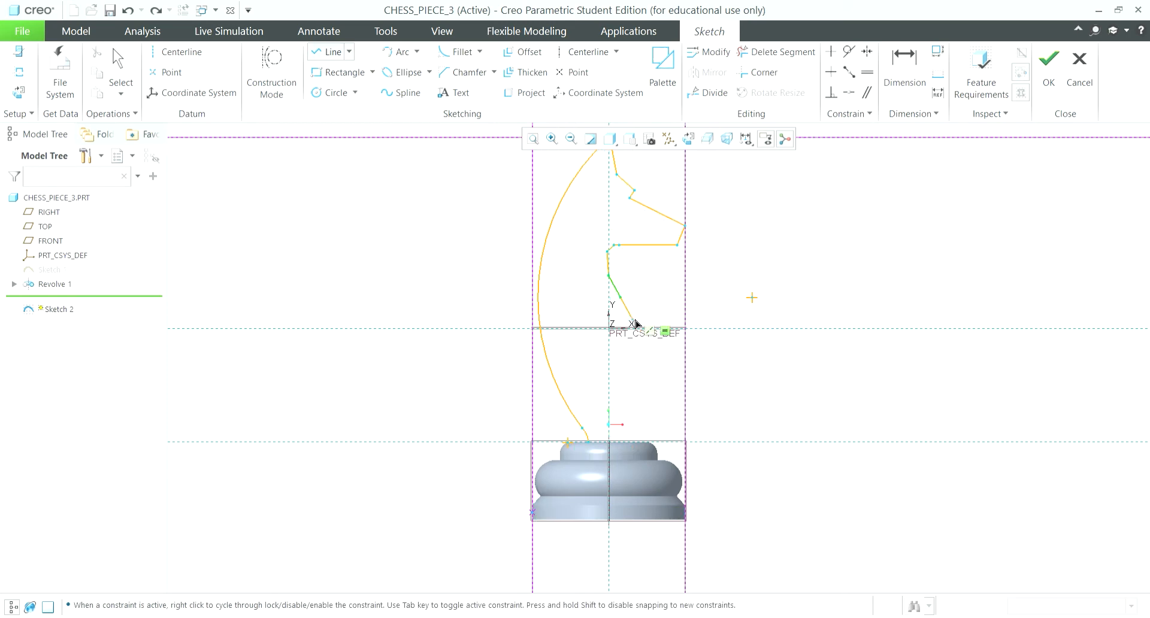
click(632, 316)
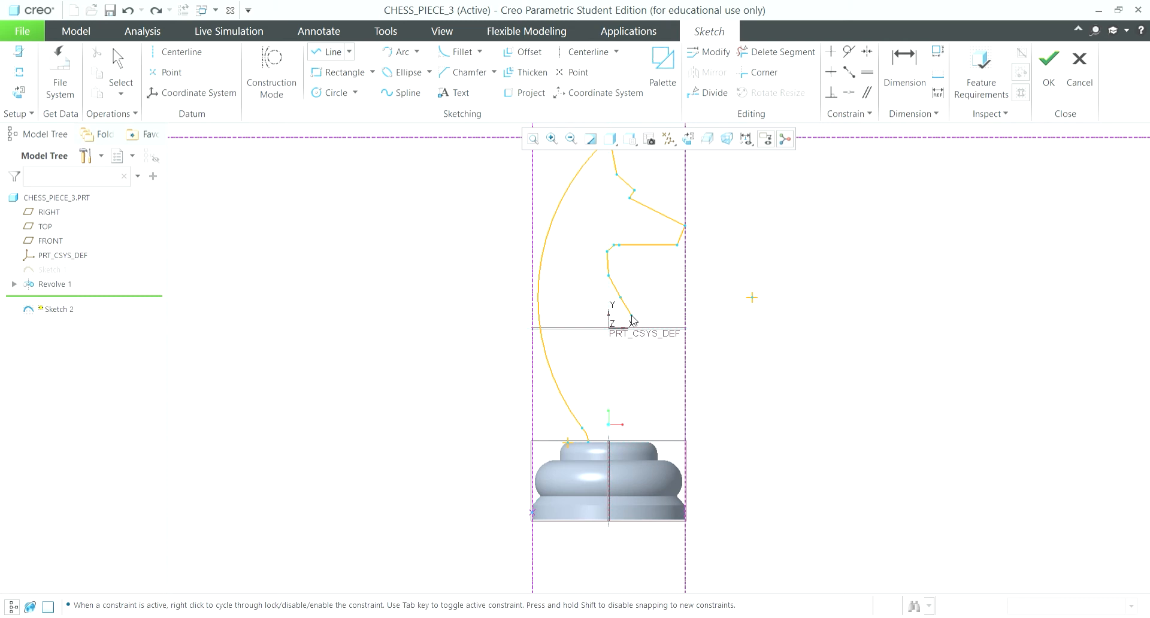
- Sketch a concave arc of about R13.8 rising from the base's top edge and an outward-bulging arc of about R12.4 up to the throat line's end
click(398, 52)
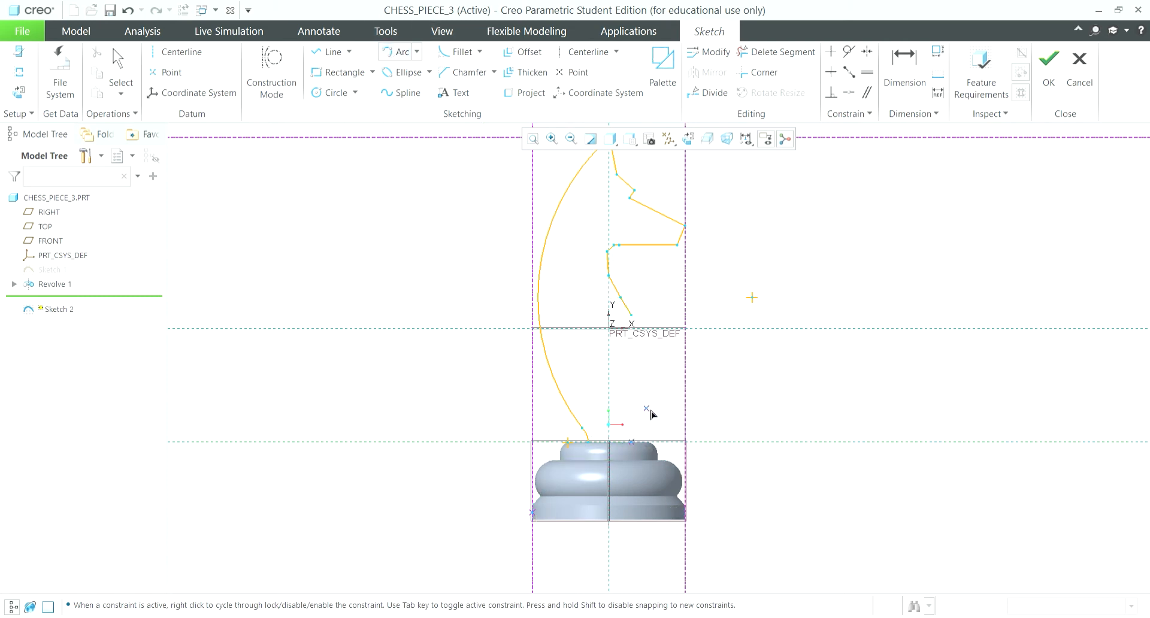
click(632, 441)
click(640, 429)
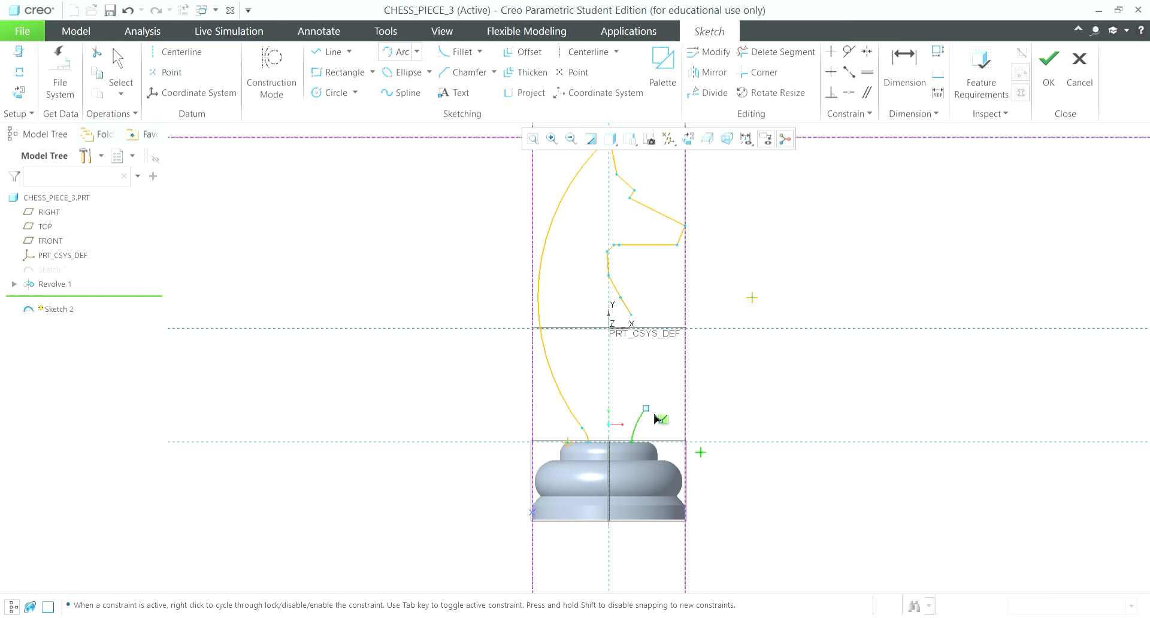
click(646, 407)
click(636, 322)
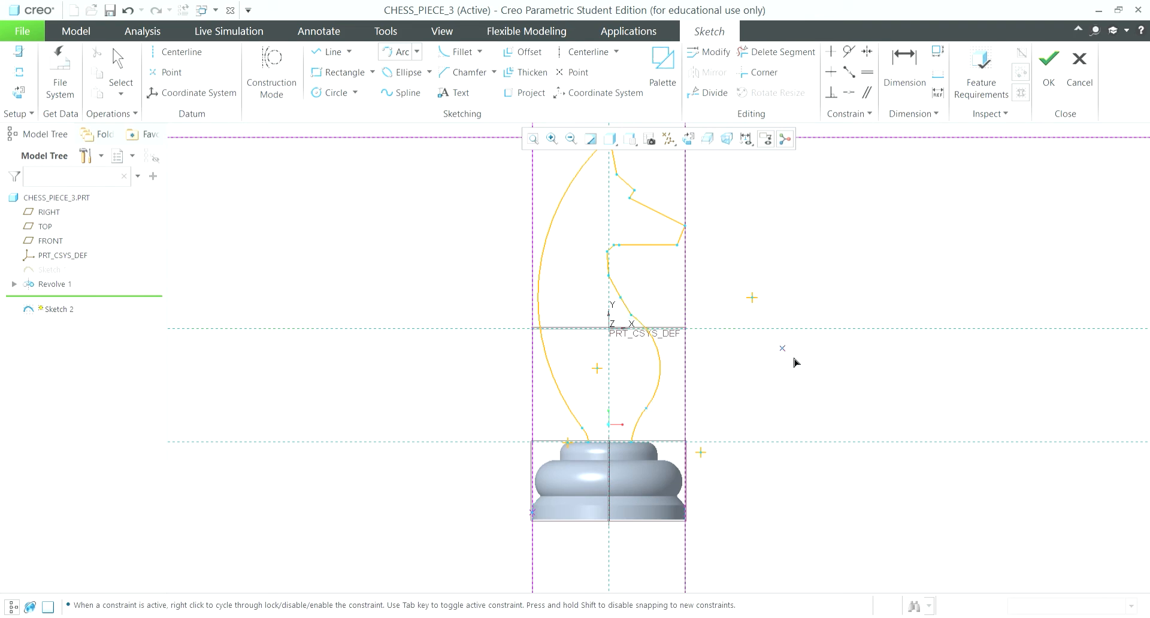
- Fillet the throat line's corner with the chest arc and its corner with the upper throat line, the upper one about R5.85
click(472, 60)
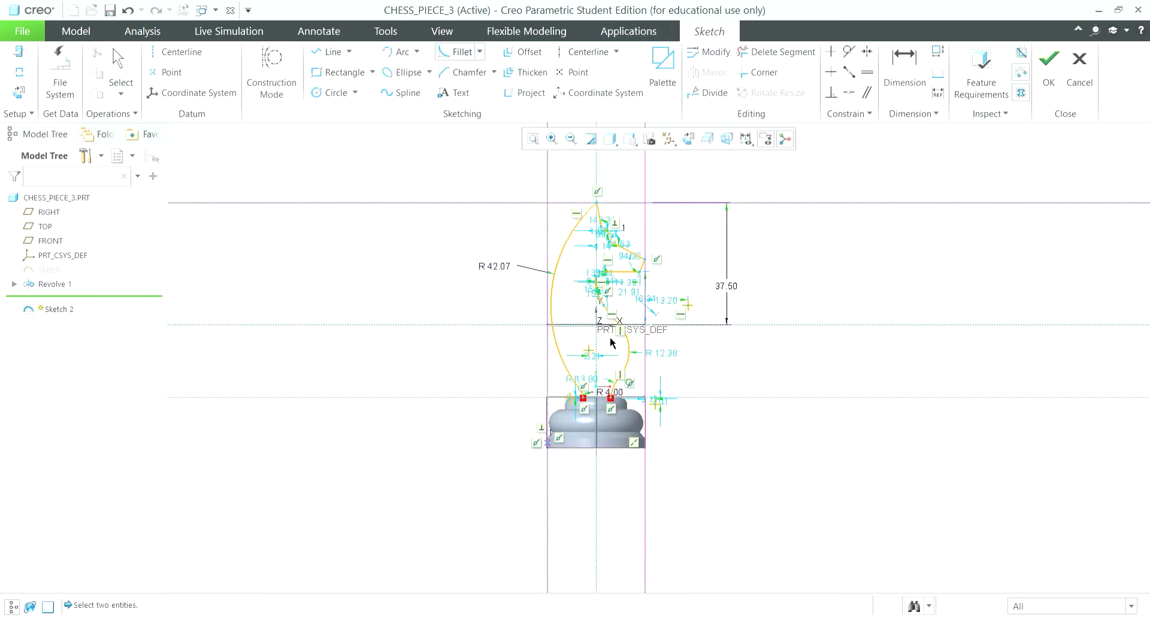
scroll(595, 313, up, 5)
click(597, 258)
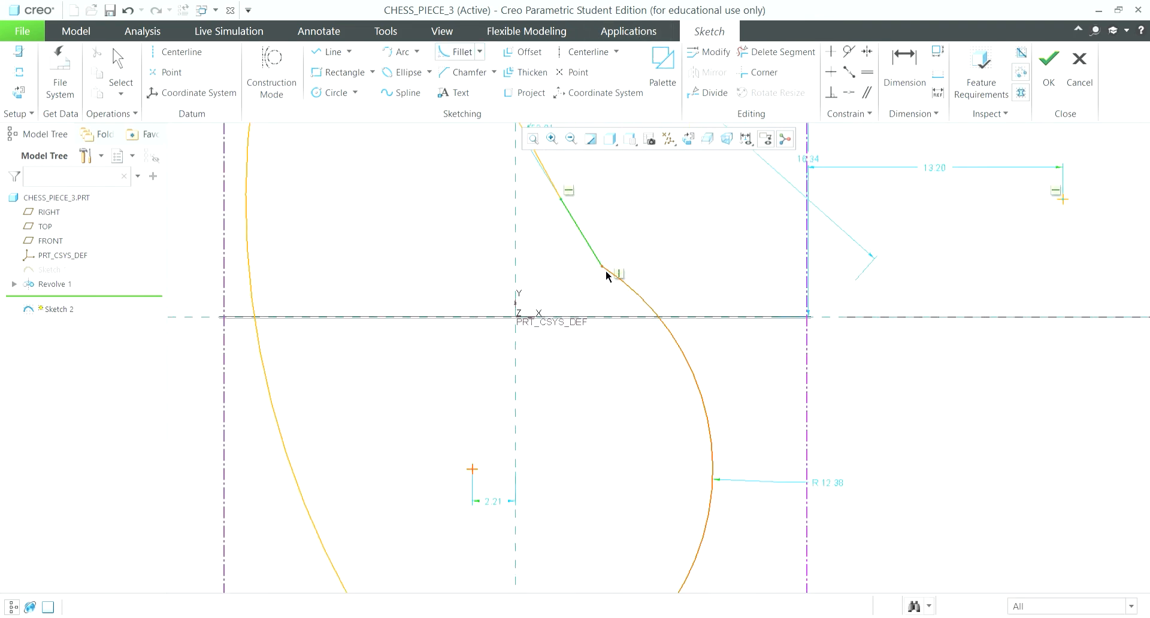
scroll(552, 275, down, 5)
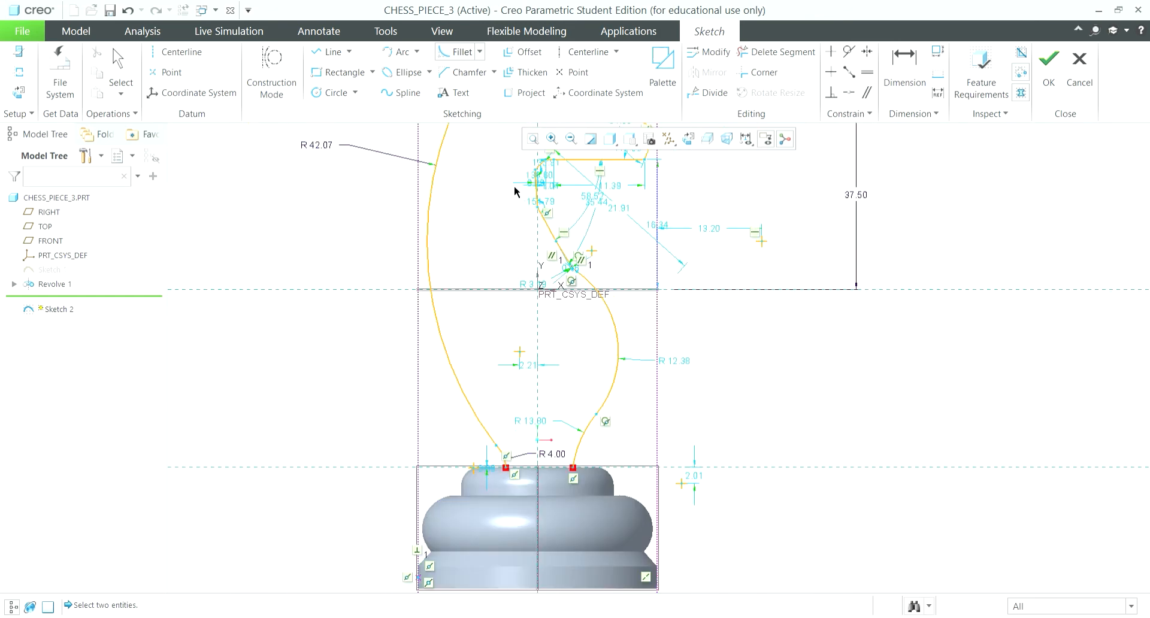
click(544, 224)
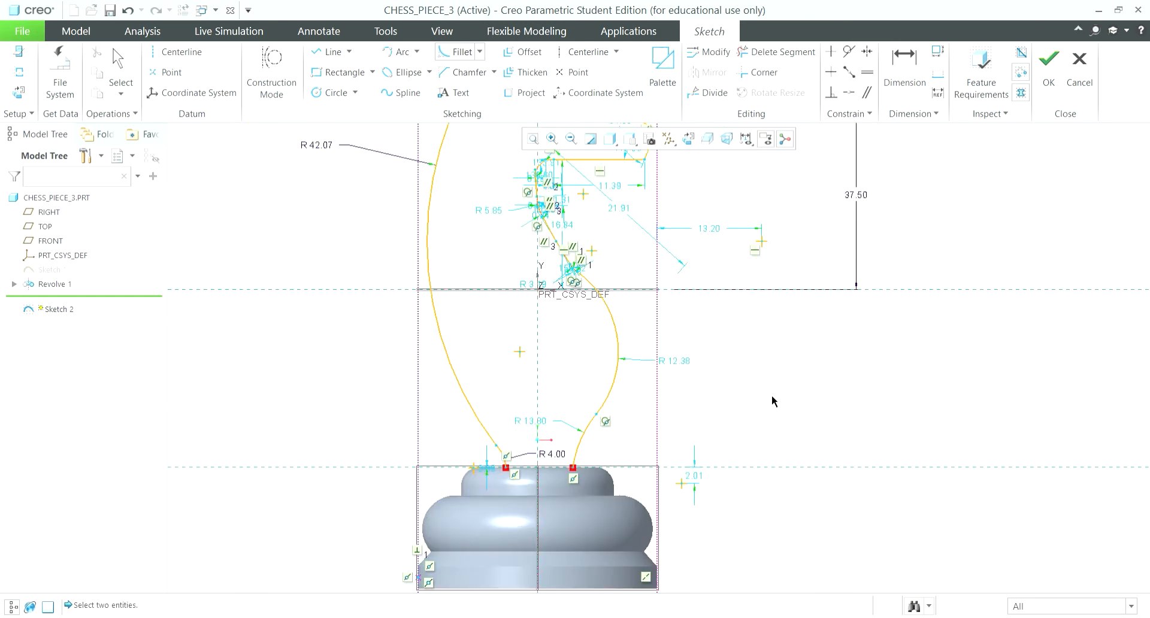
- Close the horse-head profile with a horizontal line along the base's top edge and finish the sketch
scroll(639, 408, down, 3)
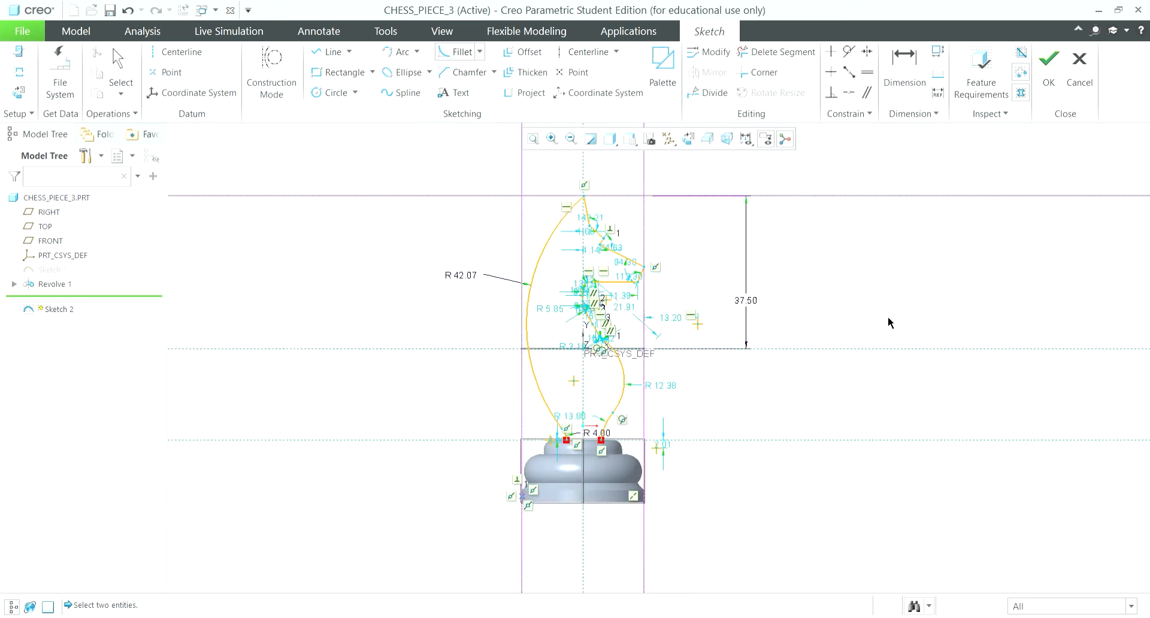
click(328, 52)
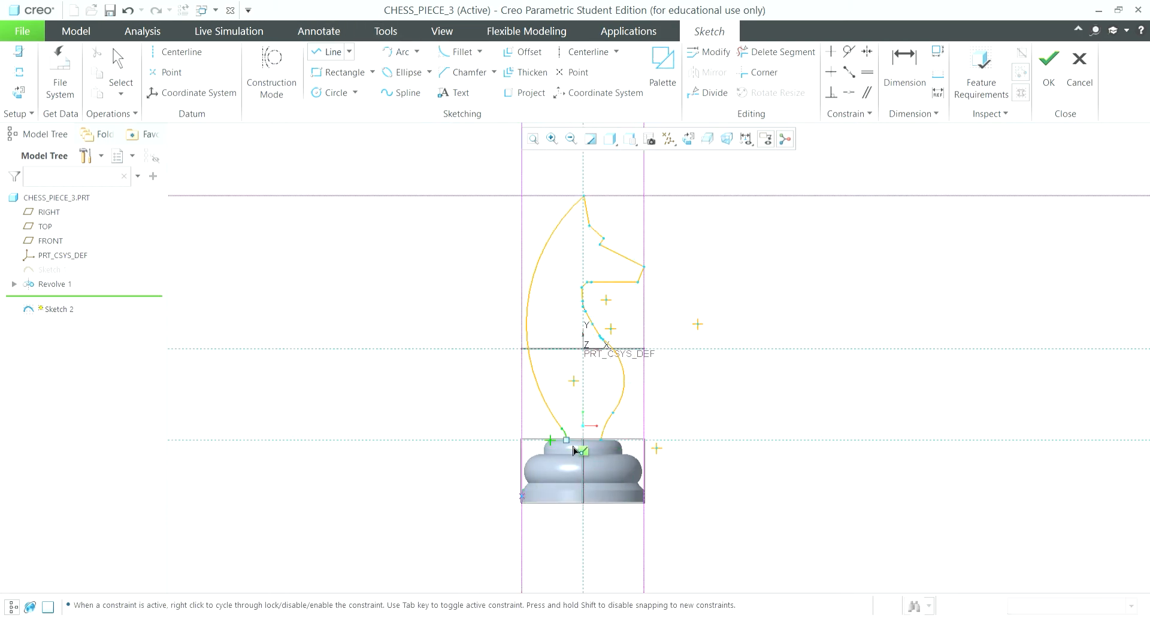
click(601, 441)
middle_click(862, 294)
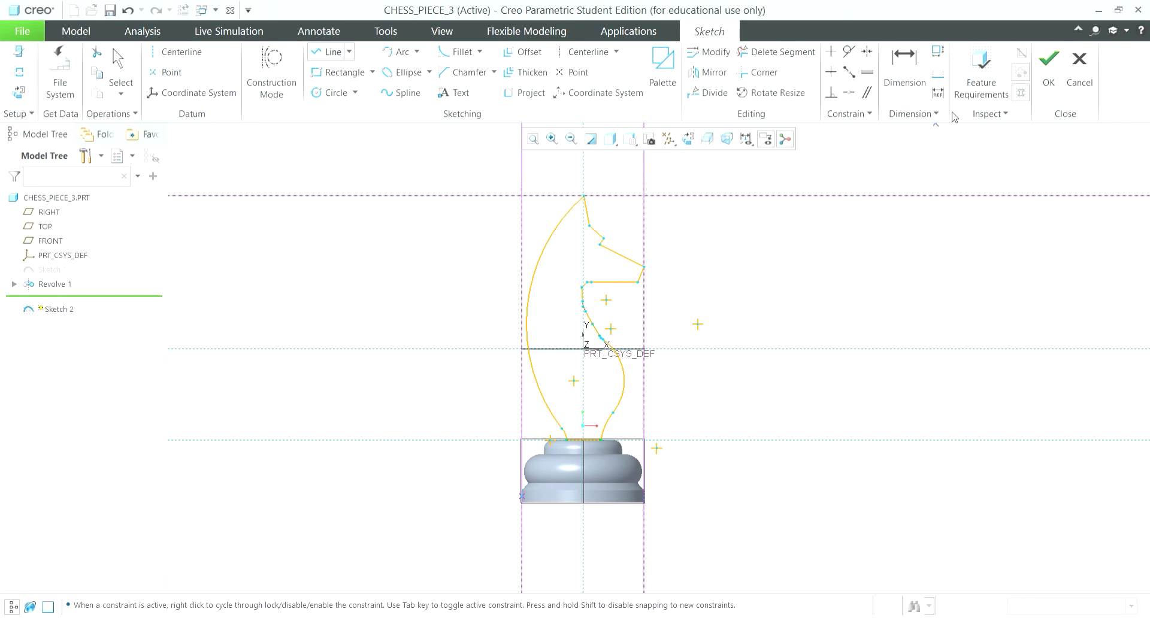
click(1048, 82)
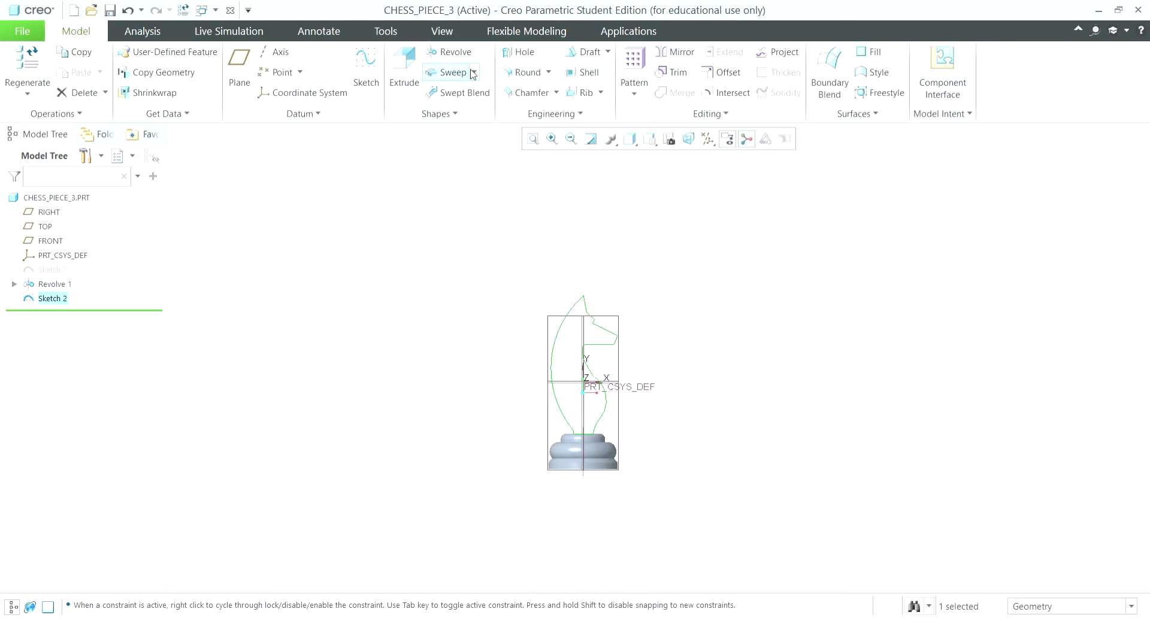
- Extrude the horse-head sketch symmetrically as a solid with a depth of 16
click(405, 68)
middle_drag(762, 413, 647, 434)
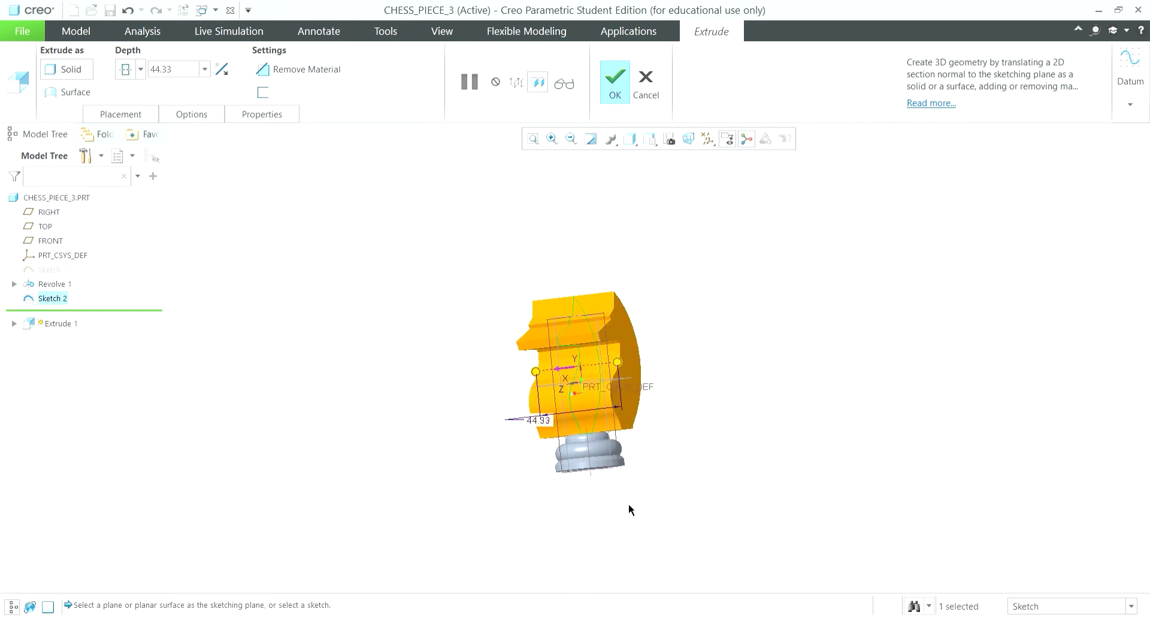
middle_drag(628, 506, 701, 508)
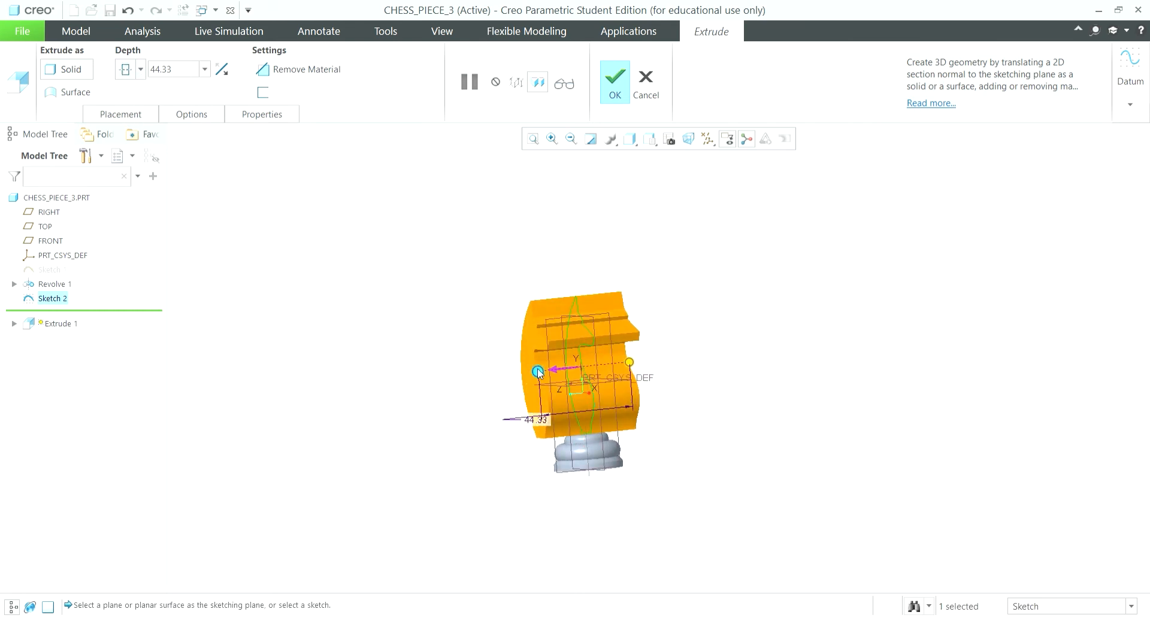
drag(538, 372, 568, 367)
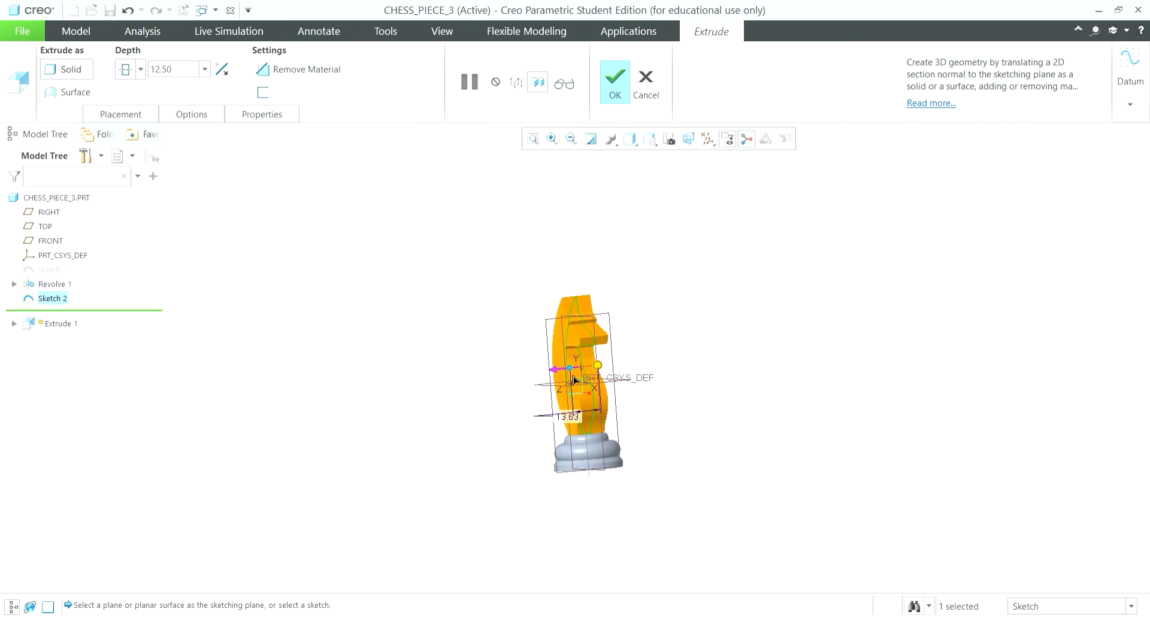
double_click(171, 76)
text(16)
key(Return)
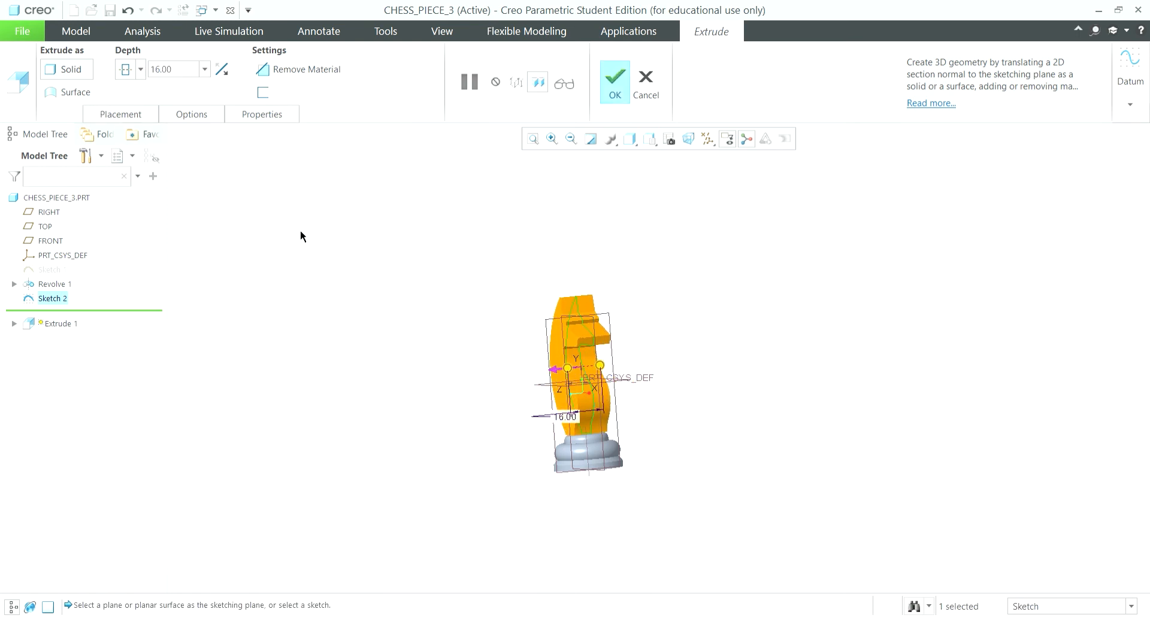
- Set the horse-head extrusion depth to 14
scroll(742, 427, up, 4)
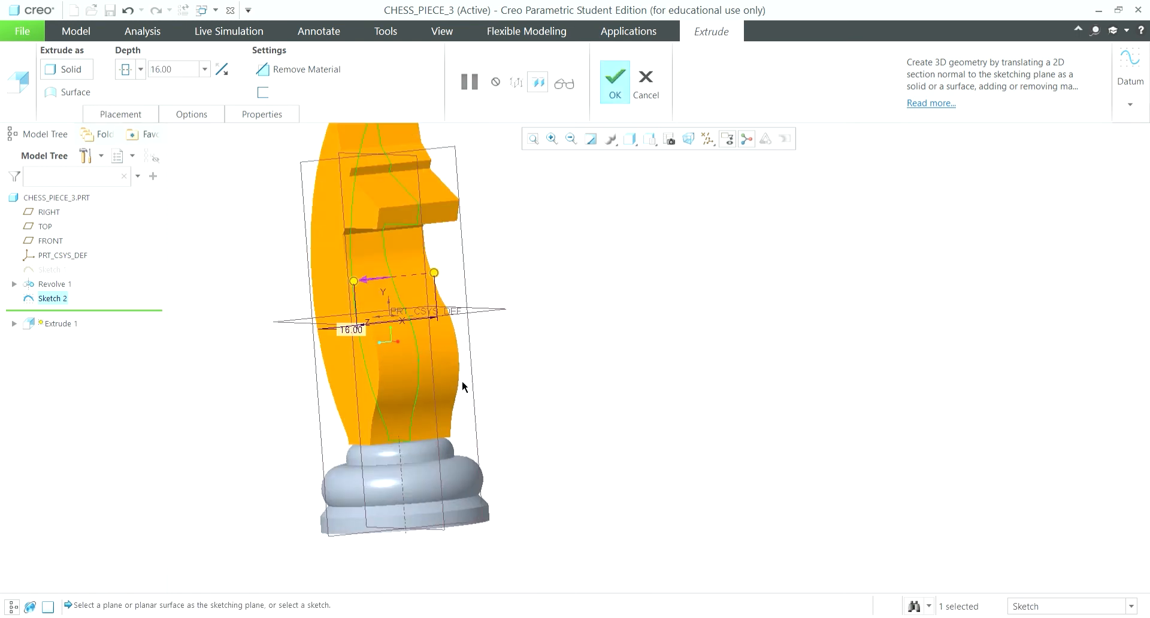
double_click(195, 70)
text(14)
key(Return)
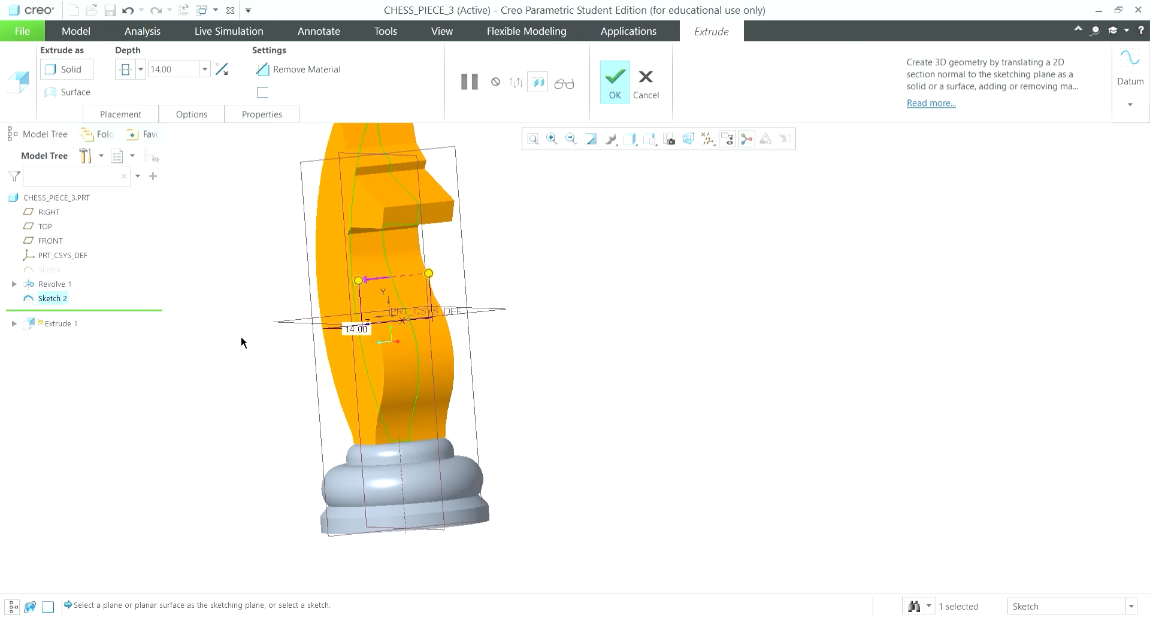
- Set the horse-head extrusion depth to 13 and complete the feature
middle_drag(242, 339, 539, 419)
double_click(180, 72)
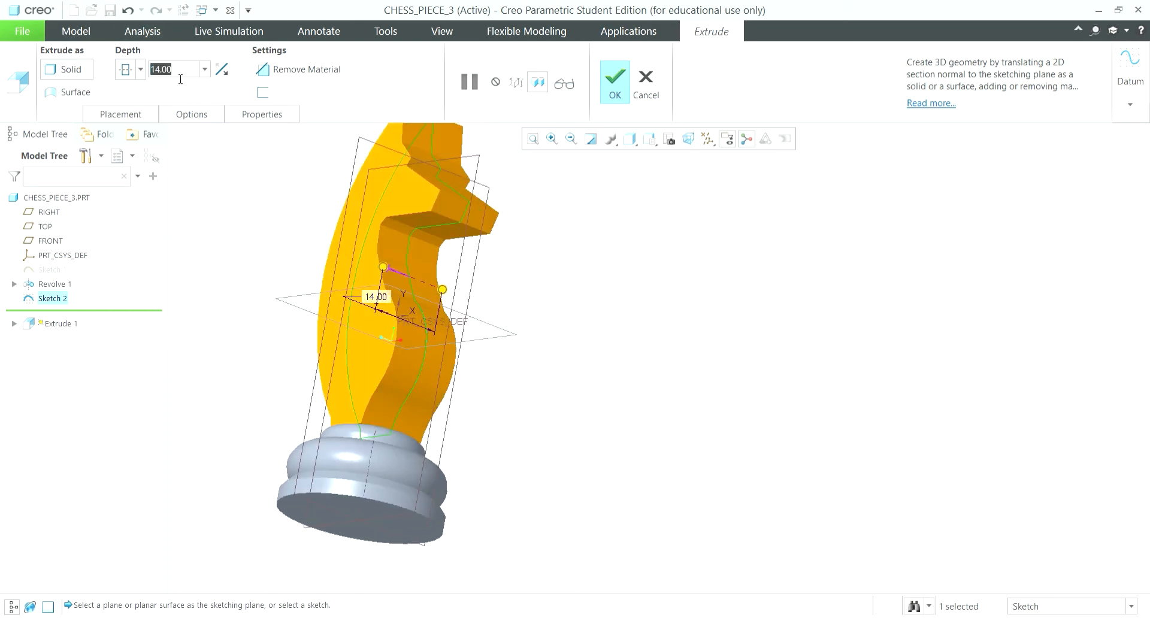
text(13)
key(Return)
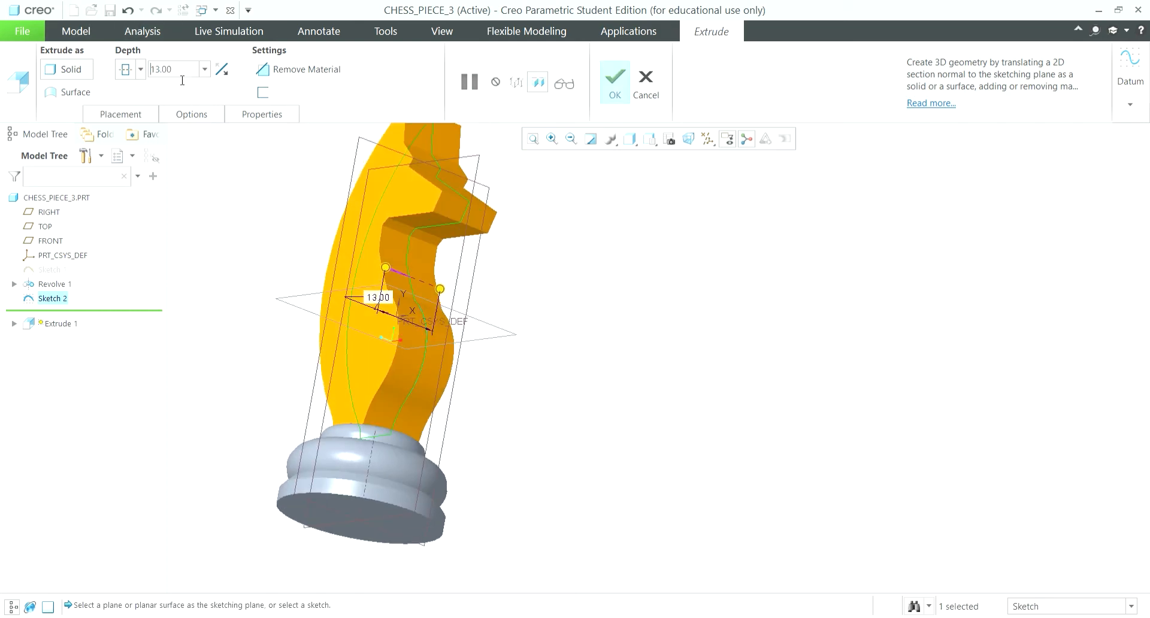
middle_drag(586, 320, 579, 120)
click(615, 84)
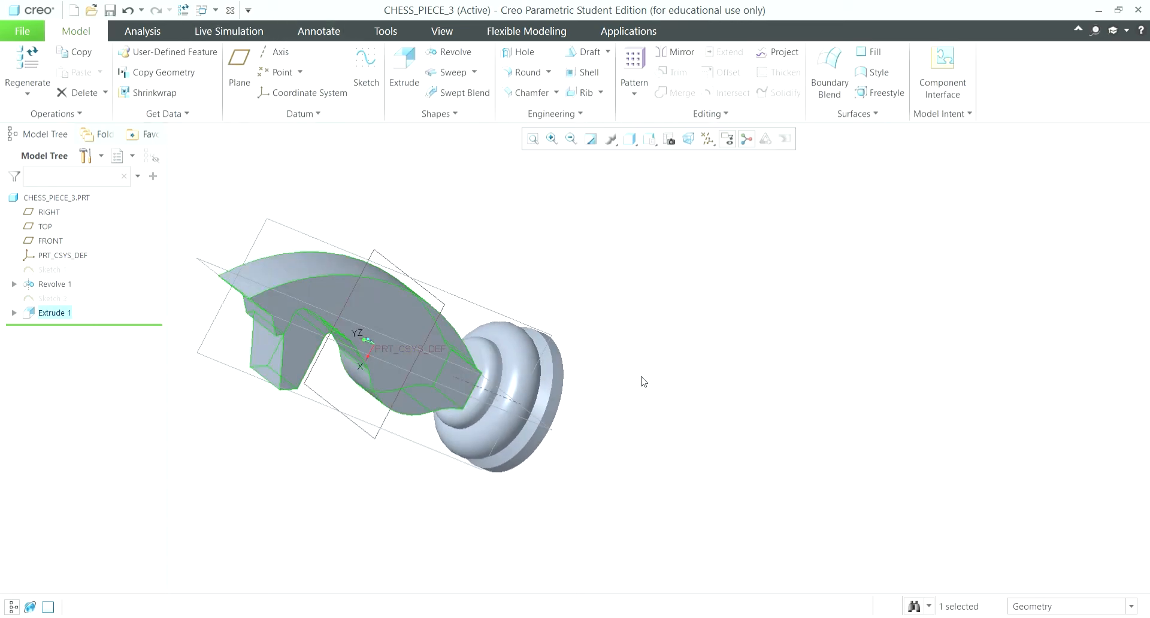
- Start a round on the edge at the very top of the horse head with a radius of 0.5
middle_drag(645, 454, 718, 359)
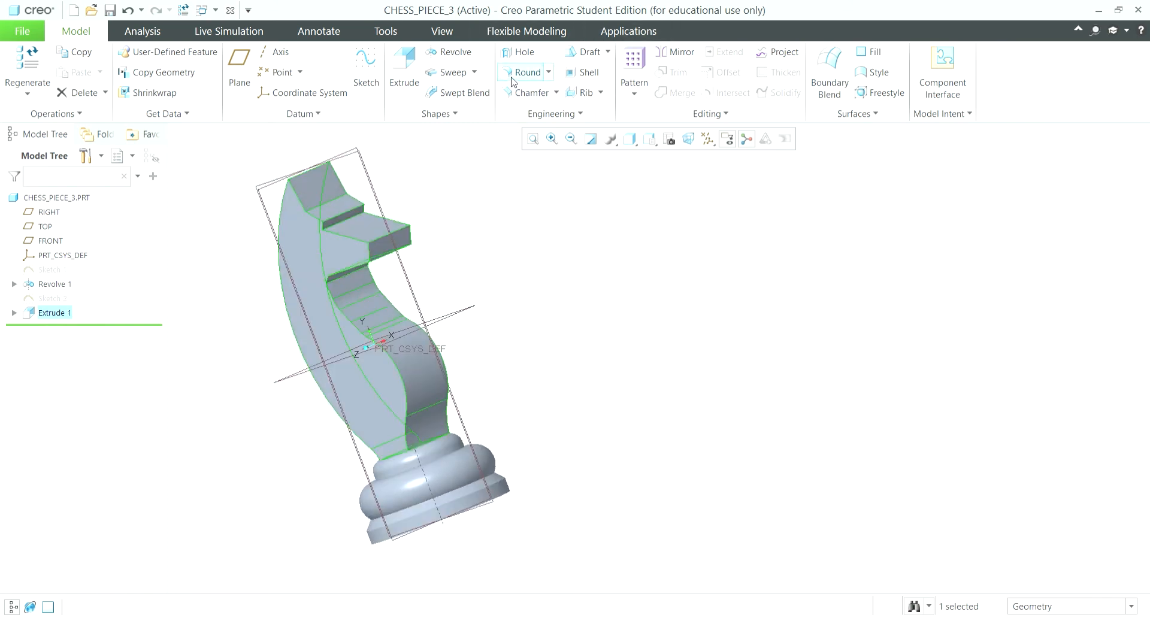
click(513, 76)
middle_drag(312, 214, 267, 185)
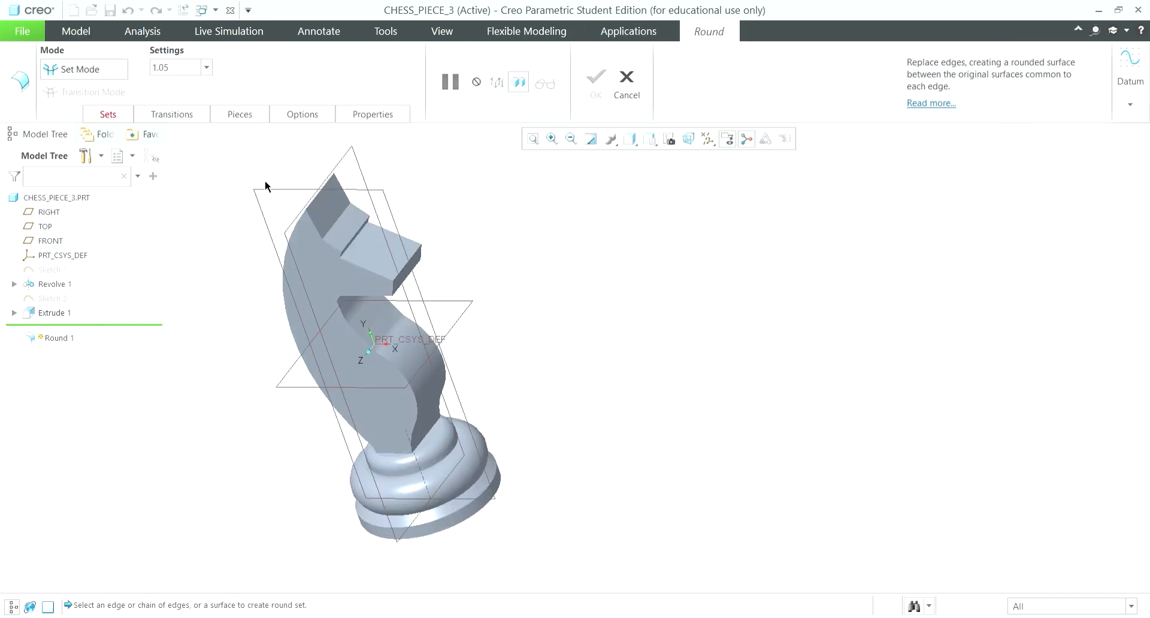
click(316, 191)
click(173, 72)
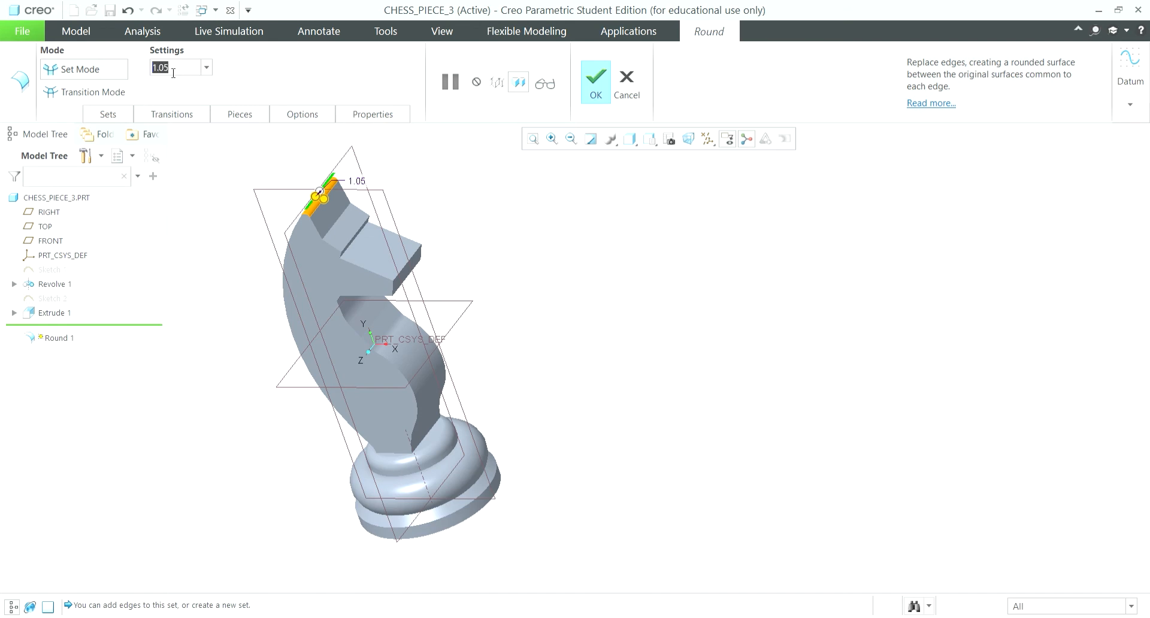
text(0.5)
key(Return)
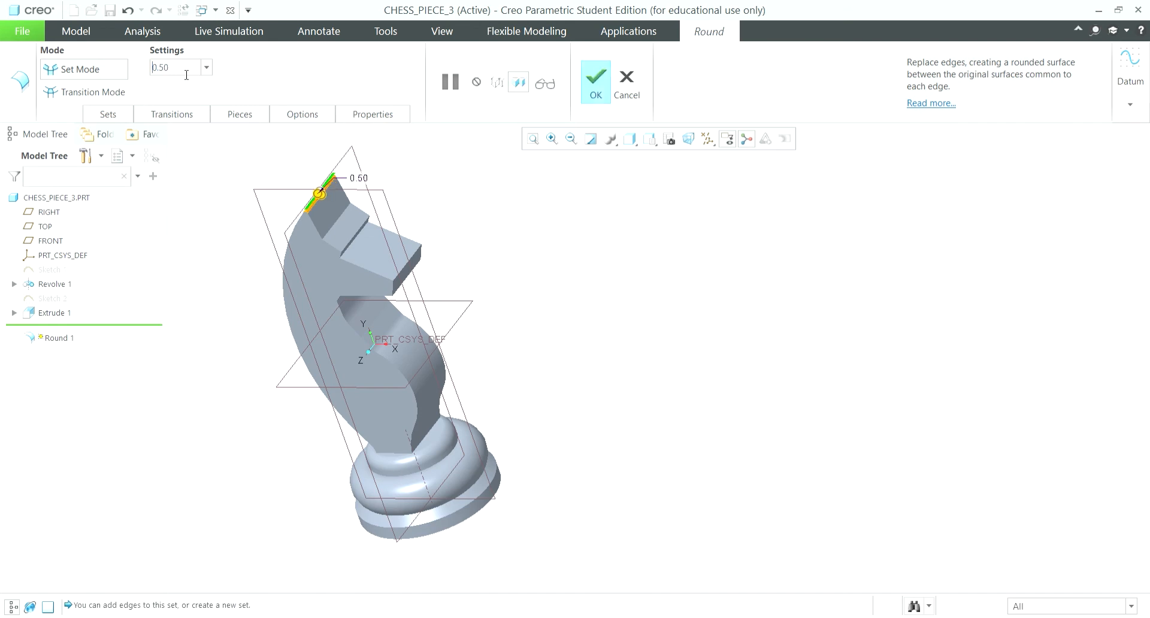
- Add 0.5 rounds to the cross edges of the forehead notch, the nose front, the mouth and the upper throat
click(355, 234)
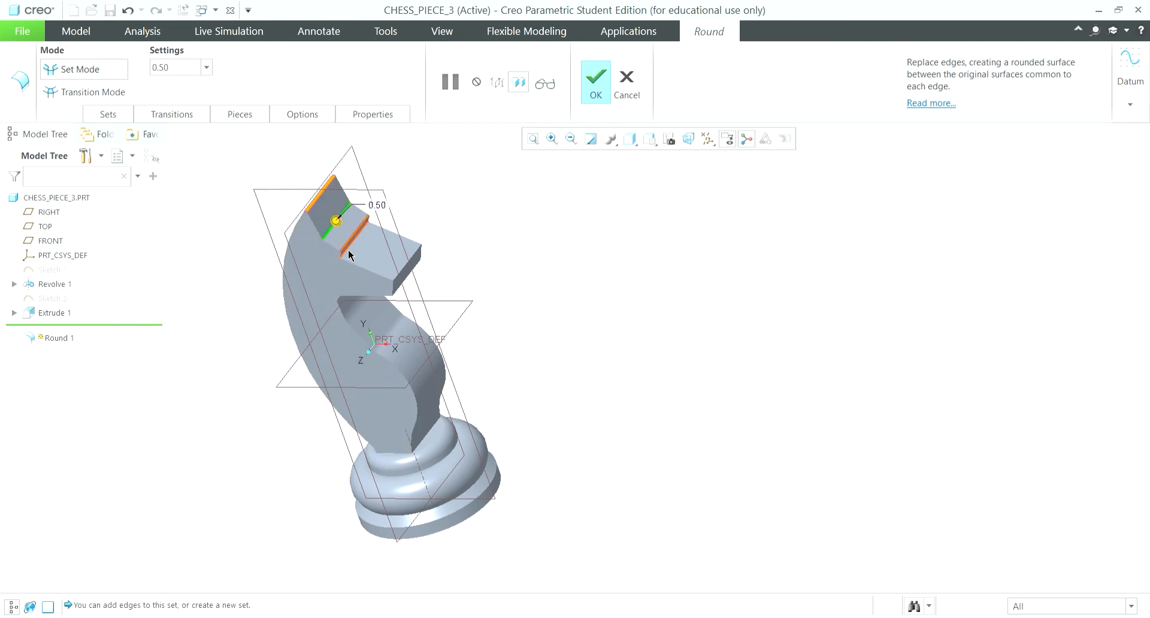
click(404, 274)
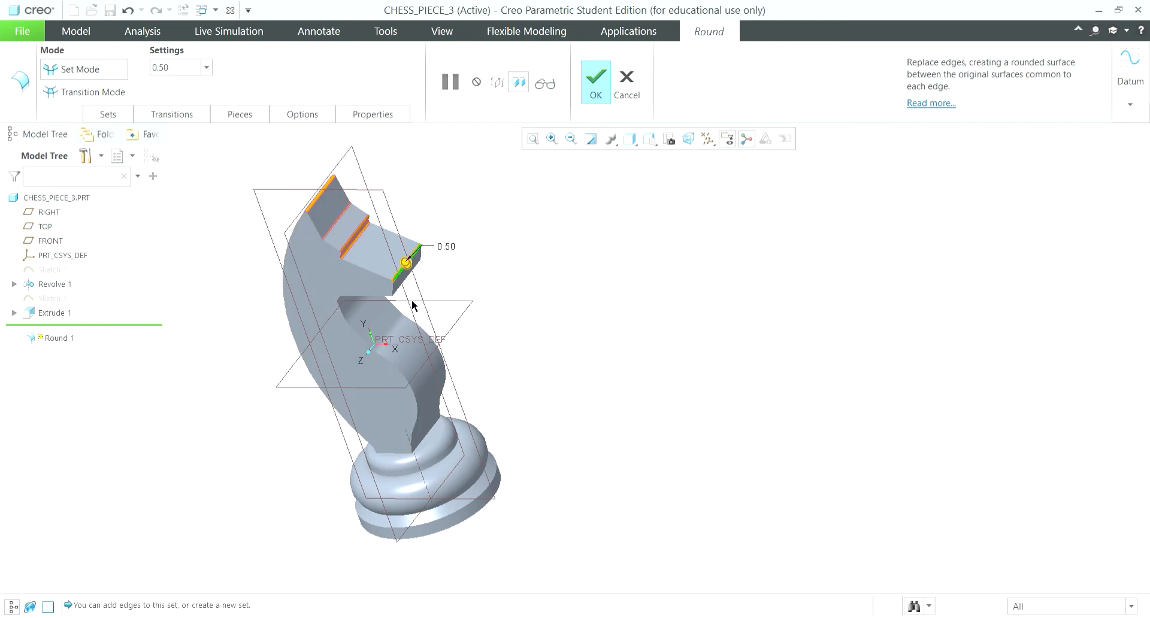
click(403, 285)
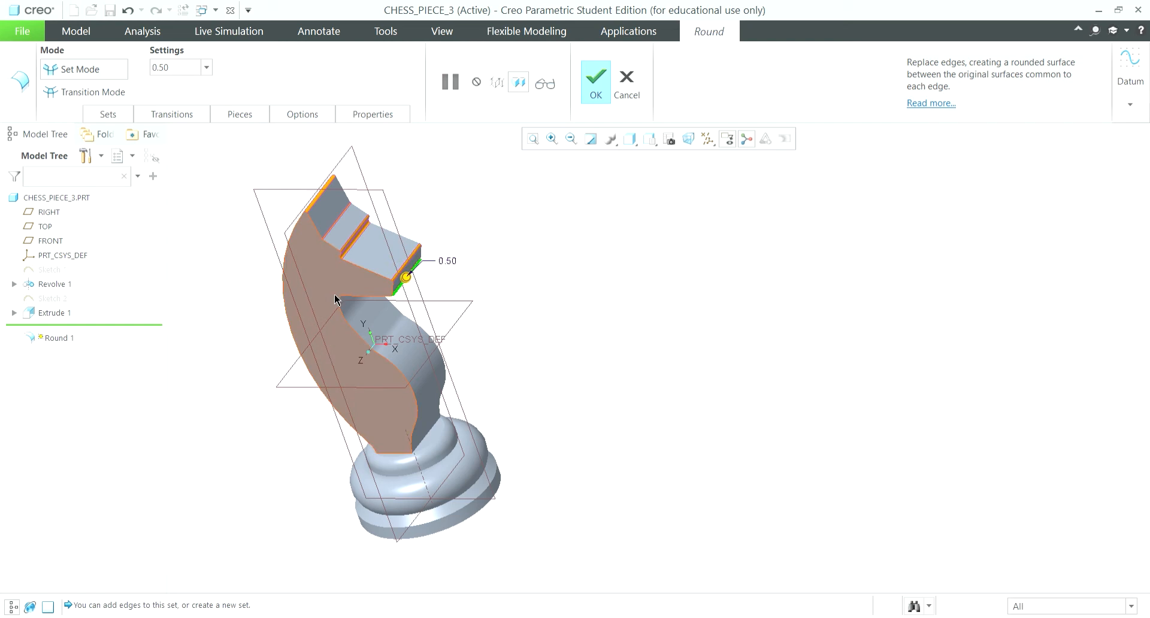
middle_drag(570, 389, 351, 286)
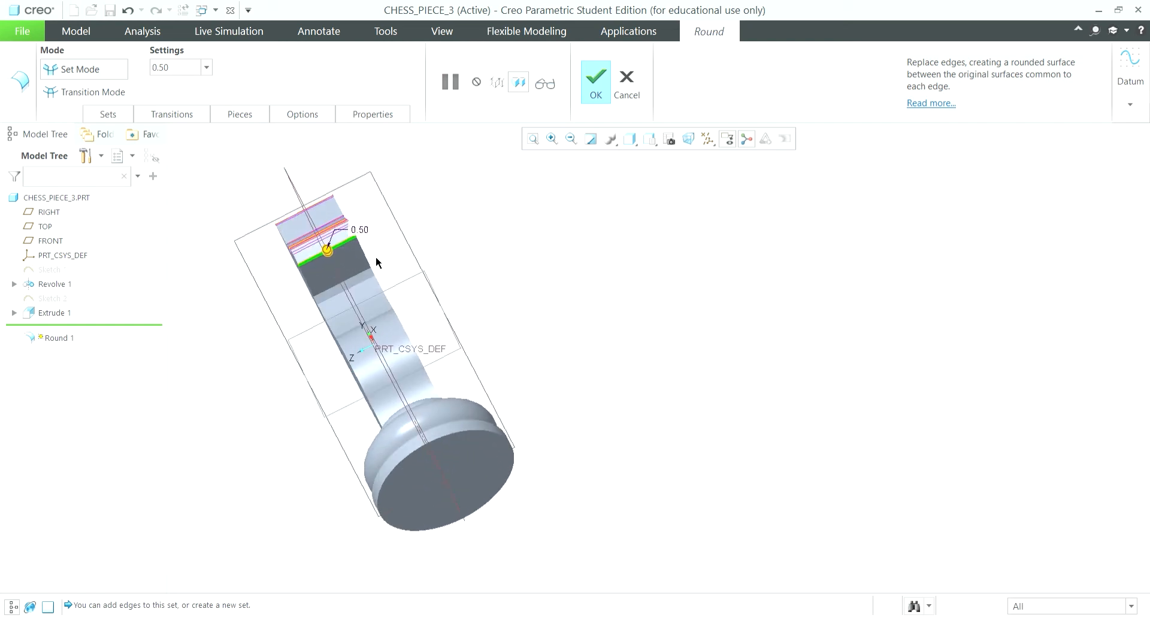
click(347, 284)
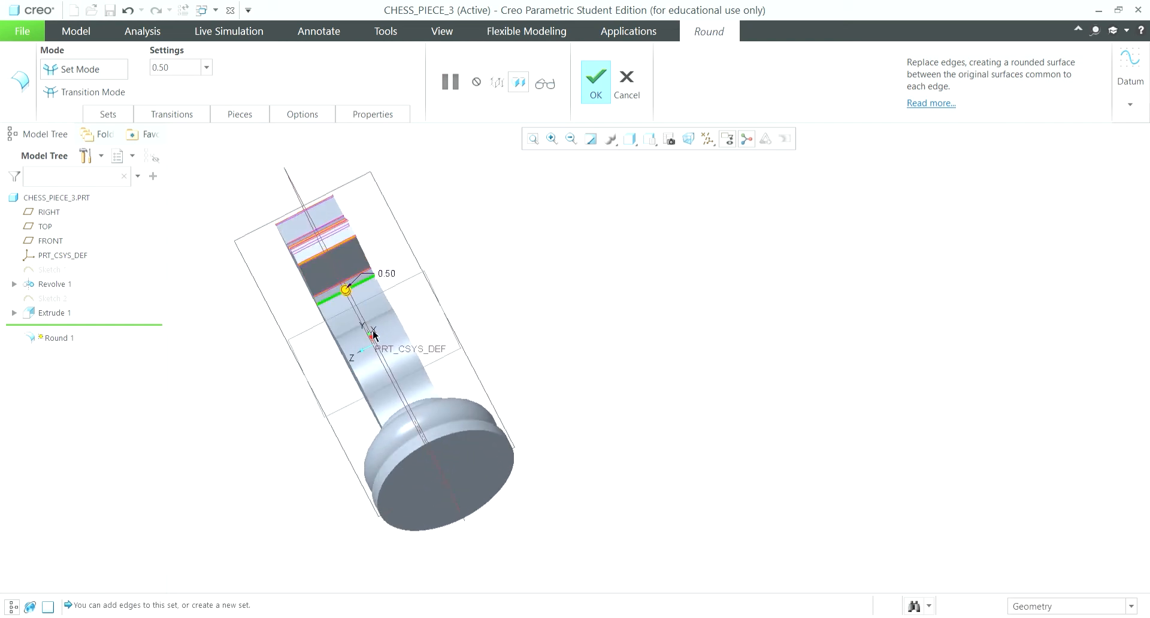
click(386, 319)
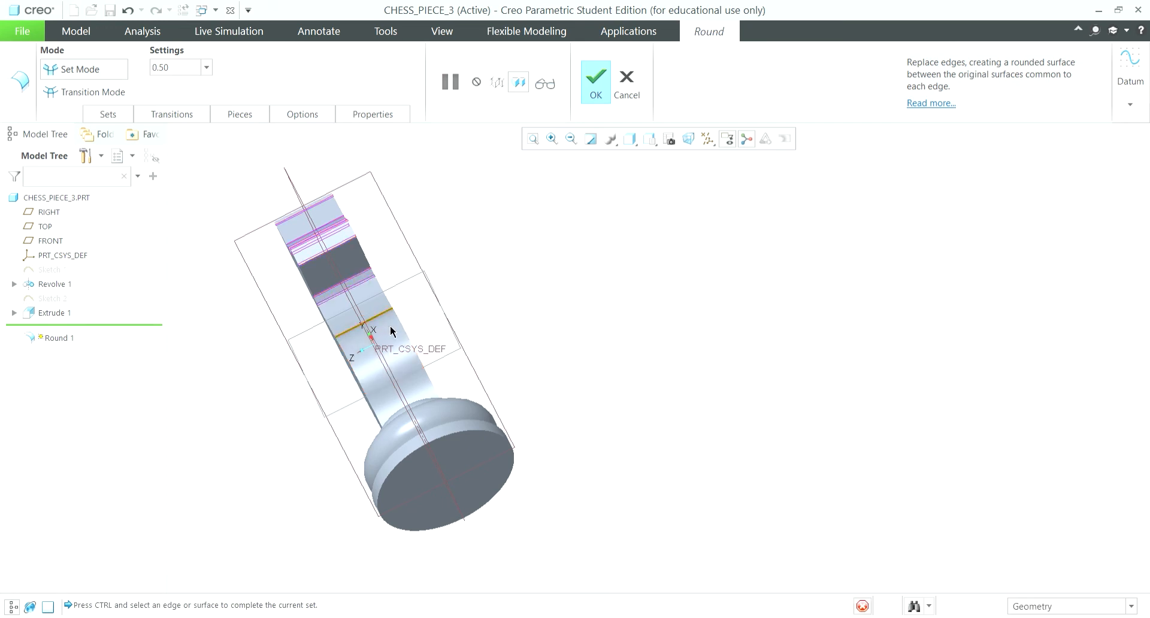
- Try to add 0.5 rounds along one side face's nose bridge, forehead, notch and curved back edges
middle_drag(566, 321, 667, 333)
ctrl+click(414, 229)
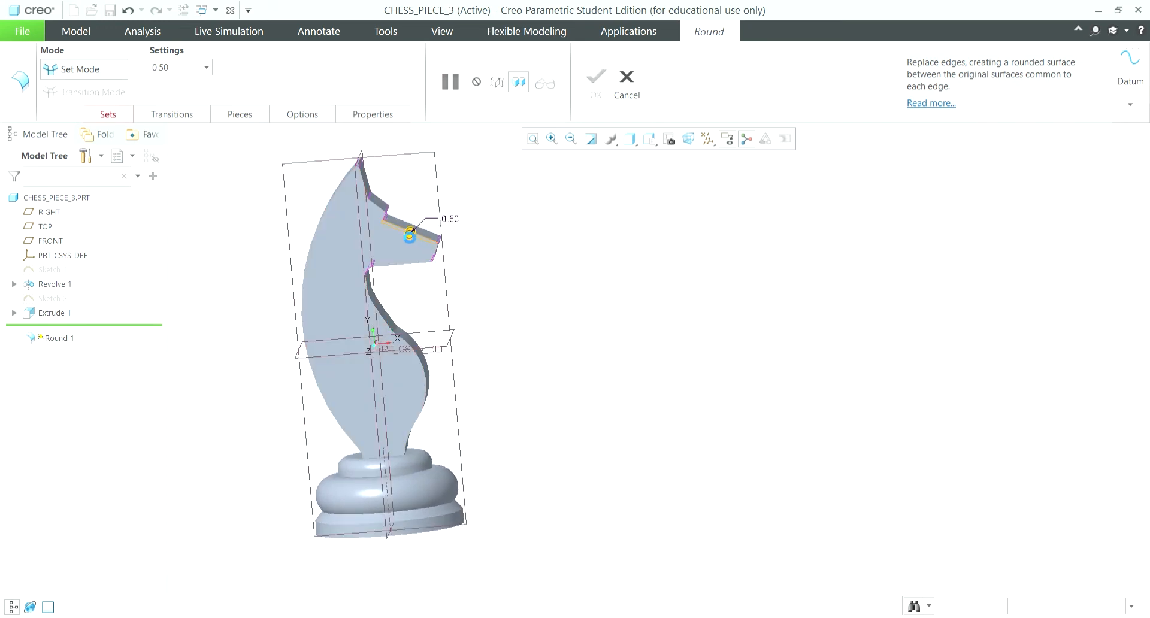
ctrl+click(362, 183)
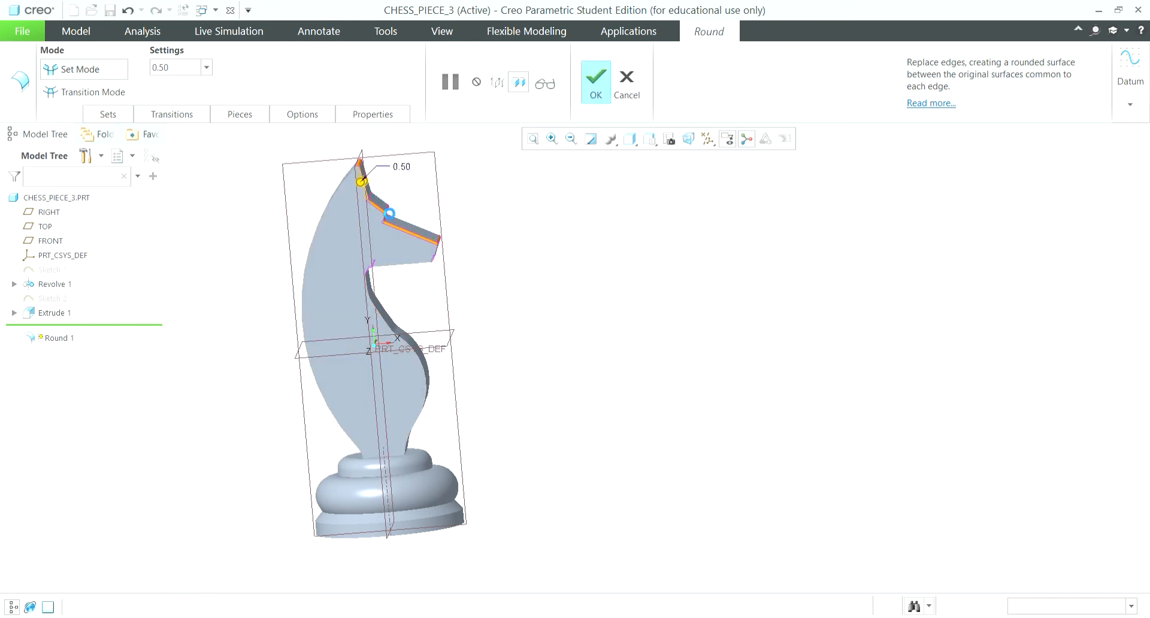
ctrl+click(384, 218)
click(302, 303)
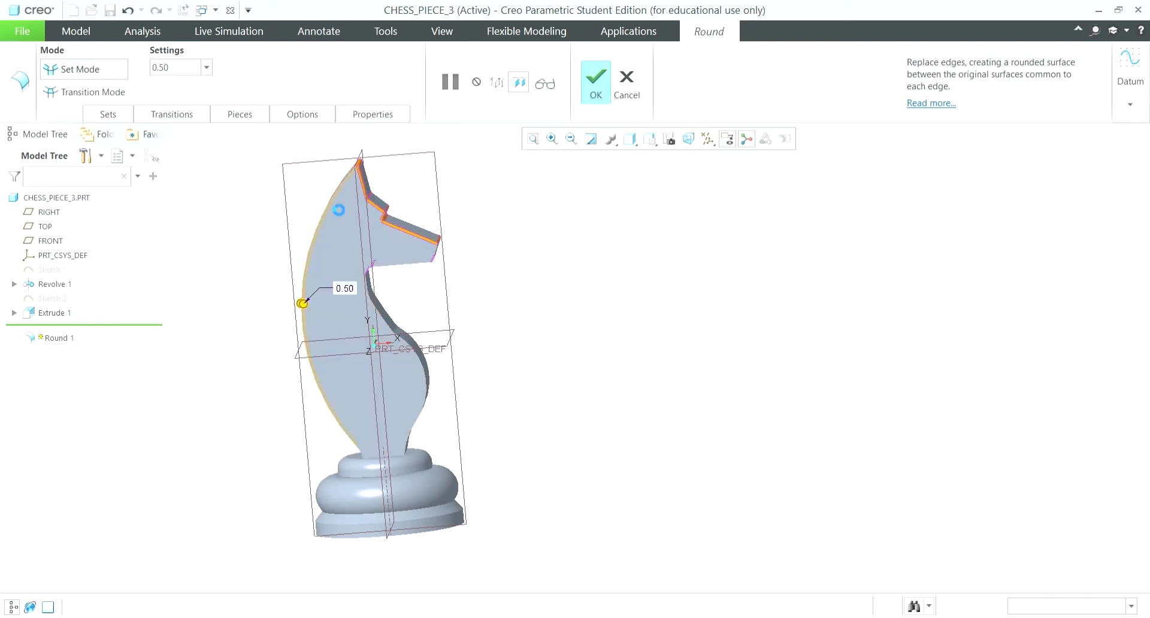
- Try to add 0.5 rounds along the throat, chest, mouth and nose-front edges of the same side face
click(376, 309)
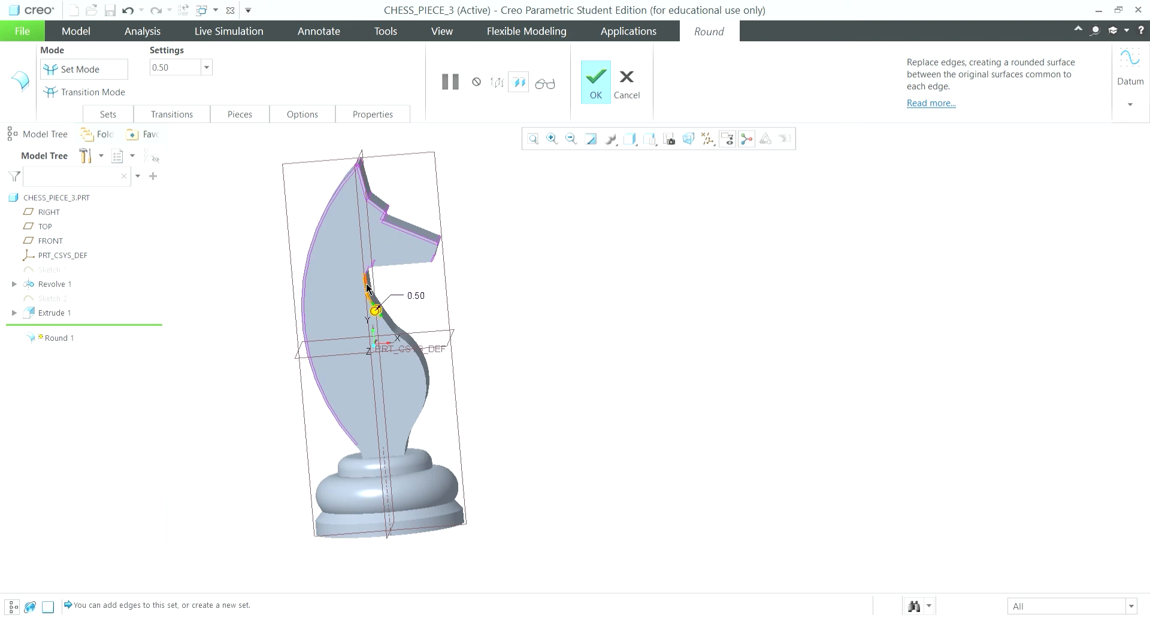
scroll(397, 331, up, 8)
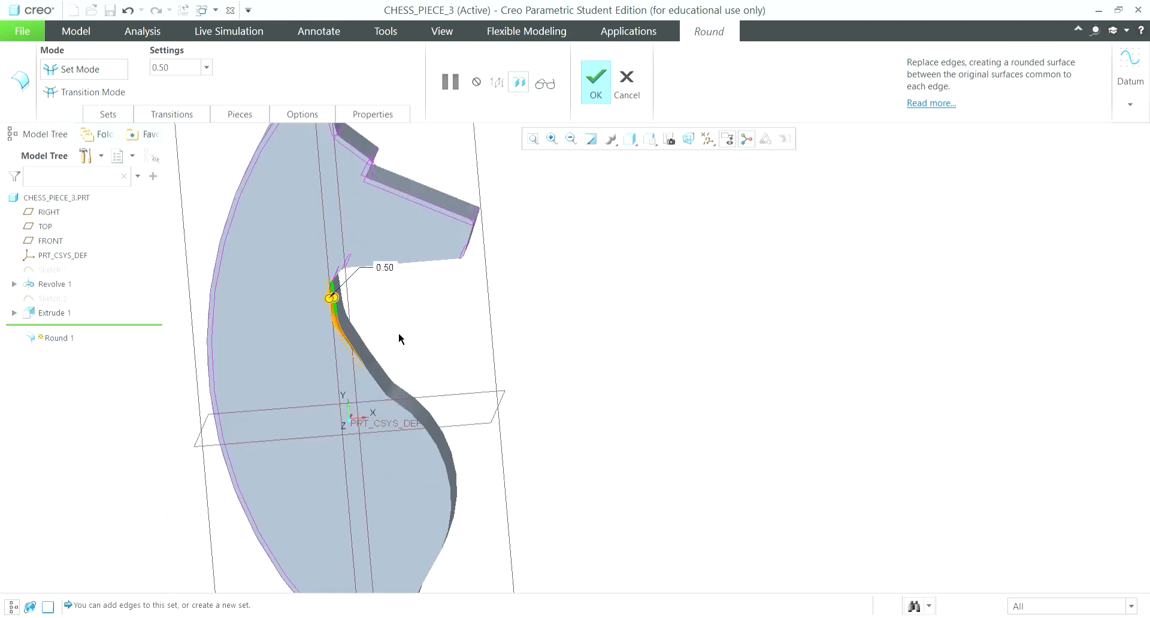
scroll(277, 409, down, 3)
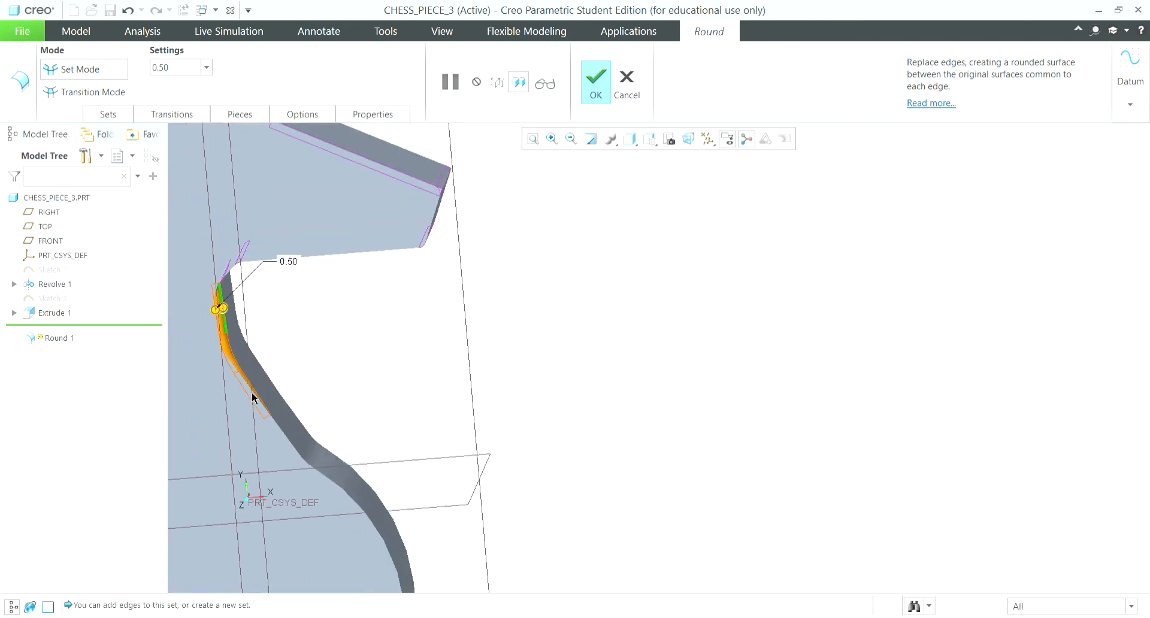
click(281, 435)
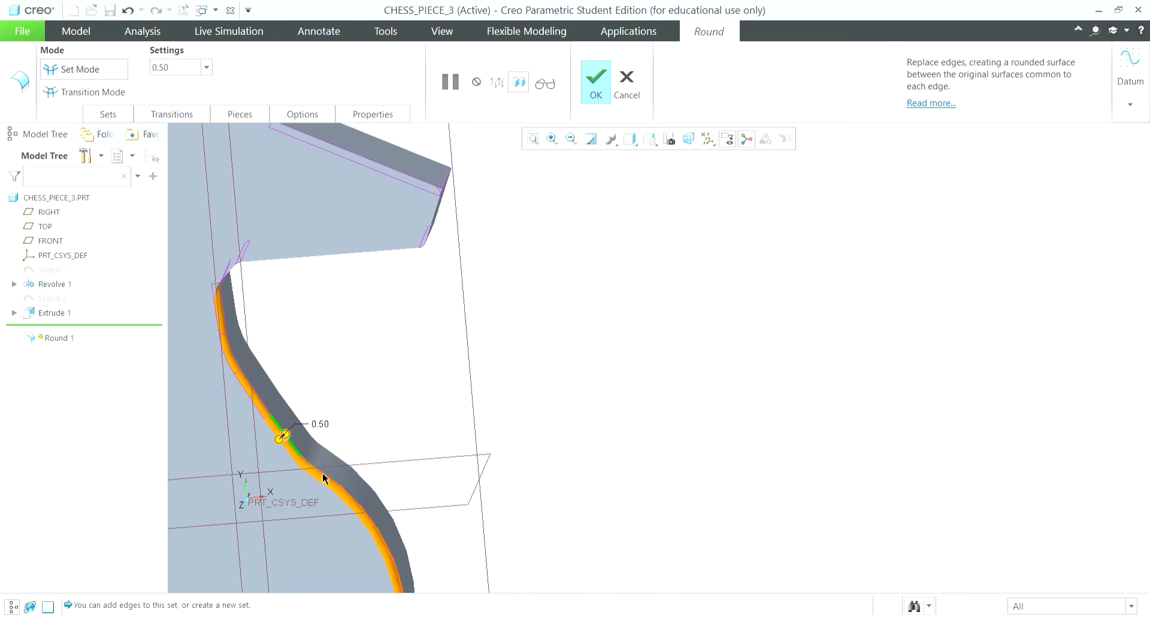
ctrl+click(278, 258)
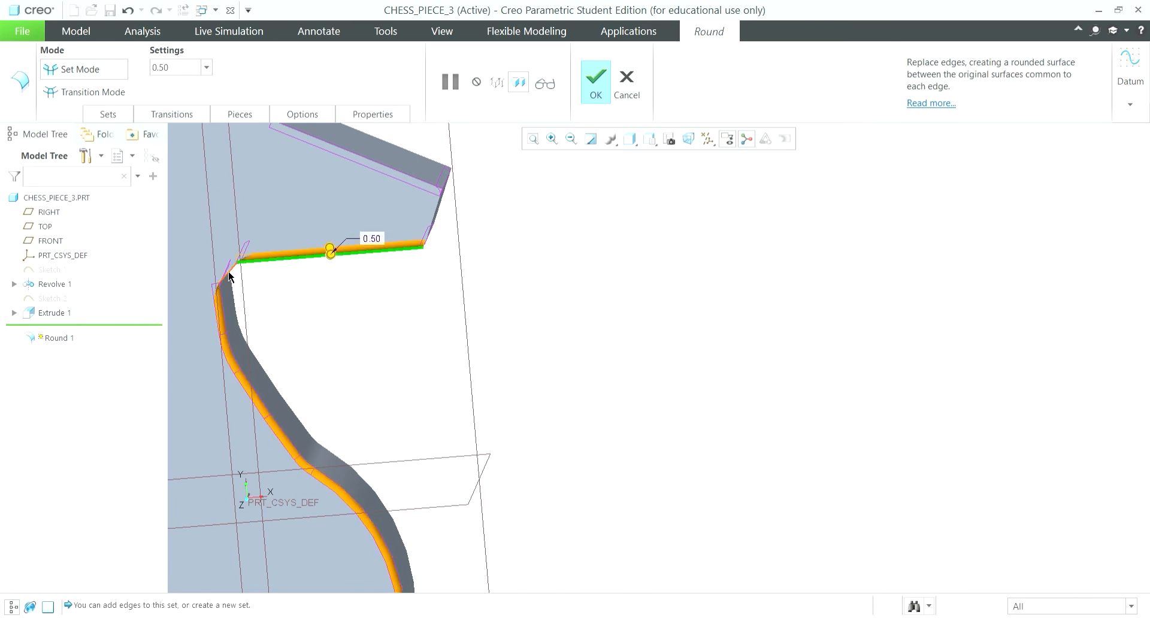
ctrl+click(228, 272)
click(429, 224)
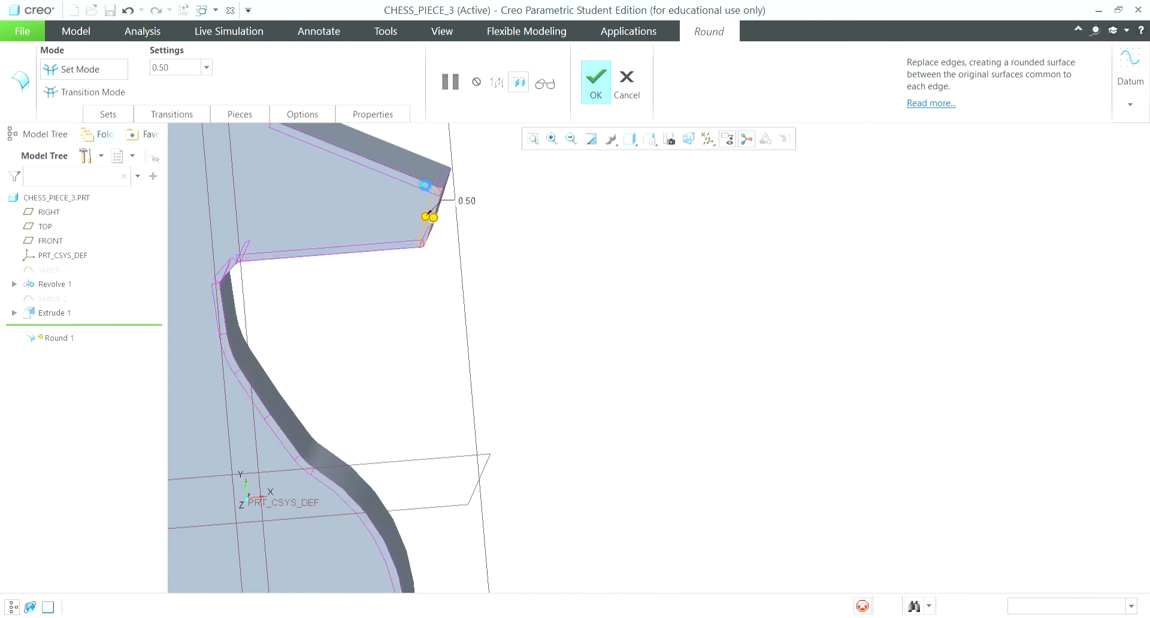
click(416, 178)
scroll(526, 304, up, 1)
scroll(525, 300, up, 3)
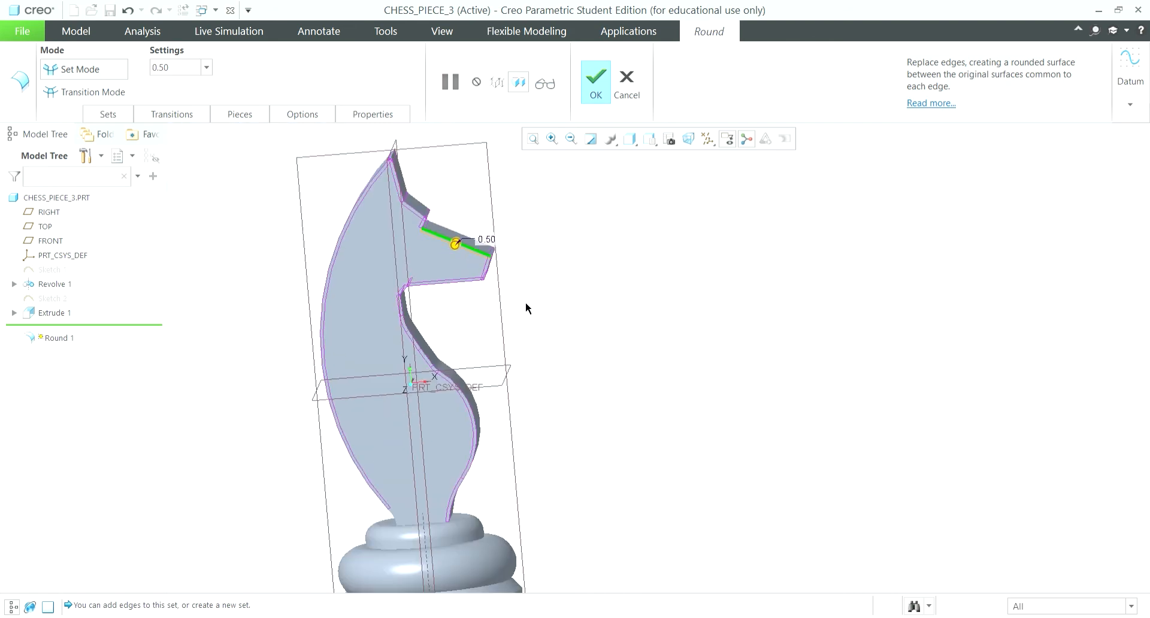
- Try to add 0.5 rounds along the opposite side face's mouth, nose, notch, forehead and curved back edges
middle_drag(526, 300, 353, 326)
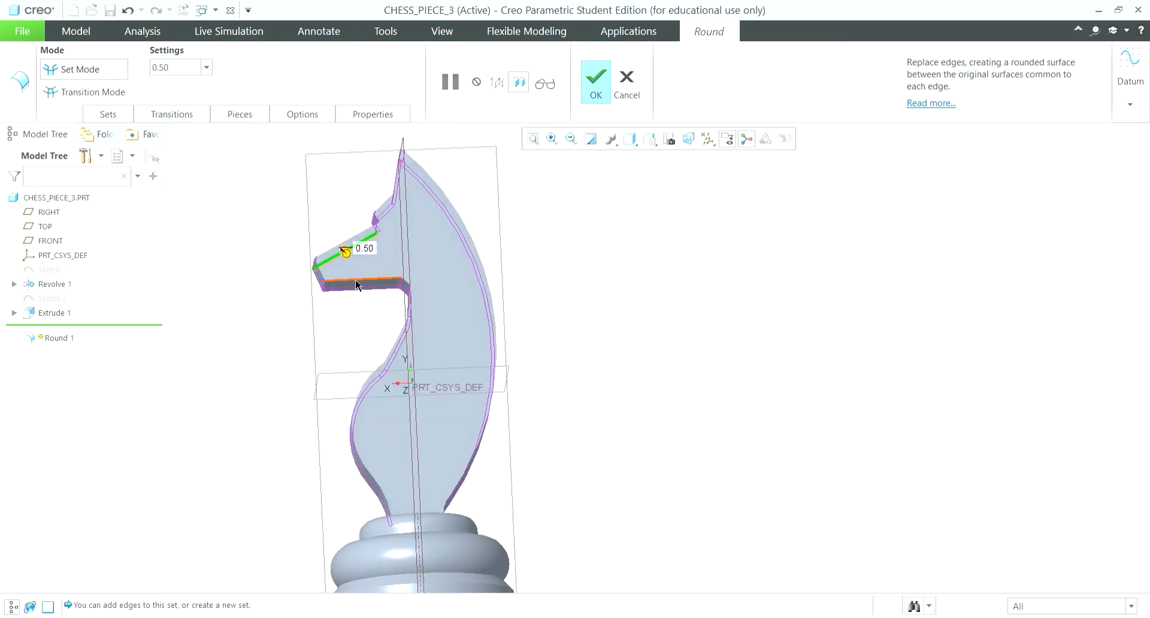
click(335, 279)
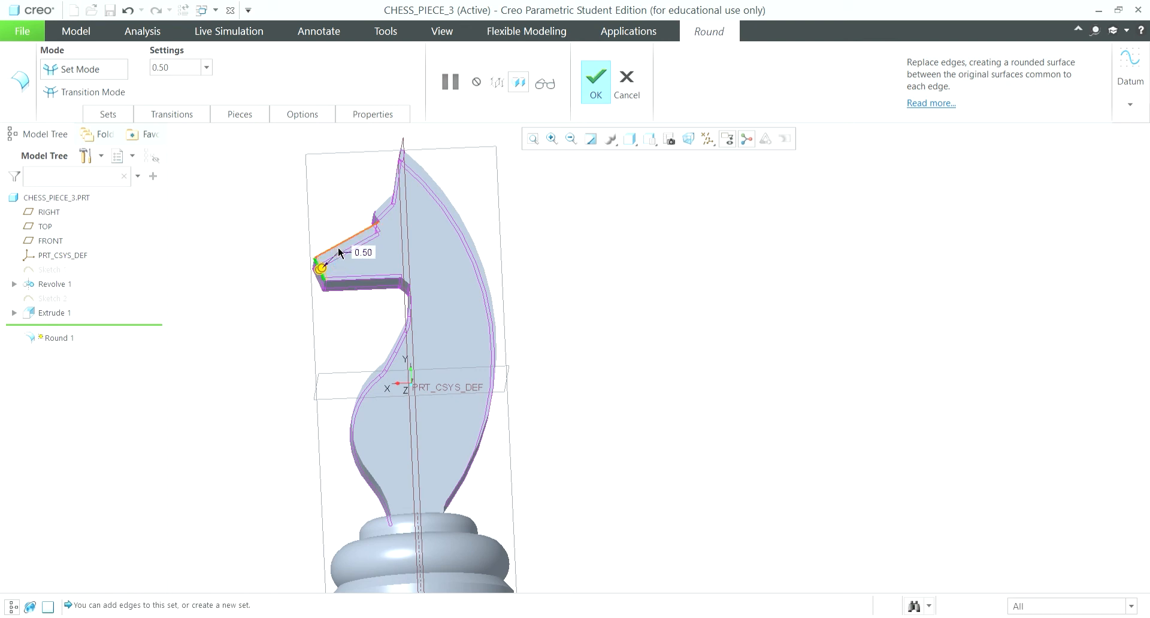
click(380, 224)
click(376, 220)
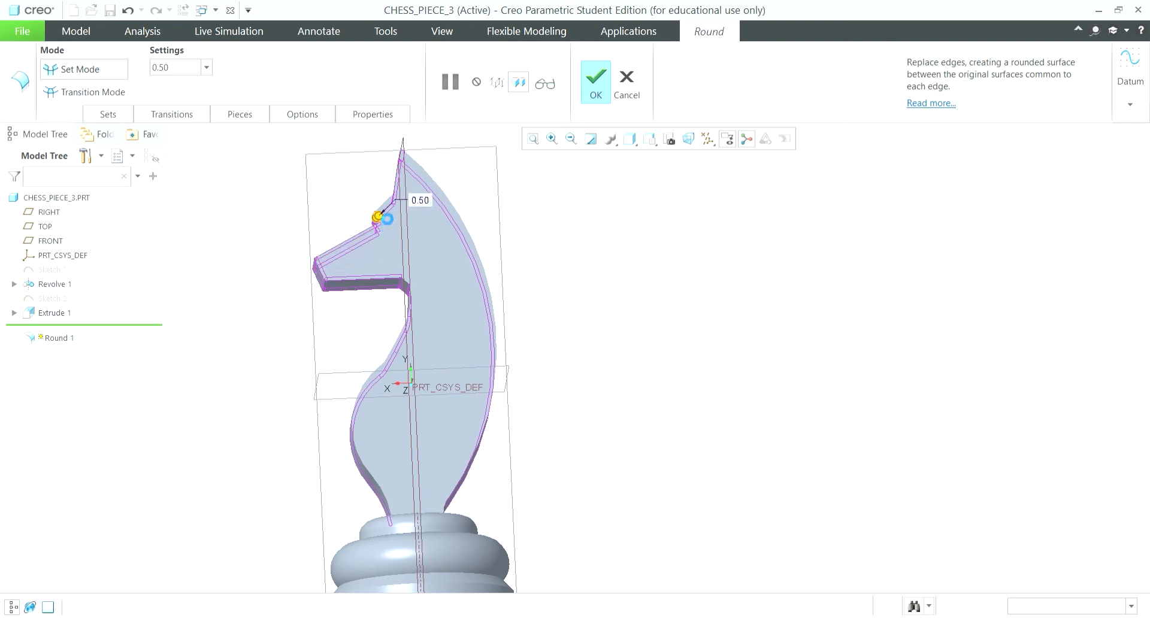
click(388, 202)
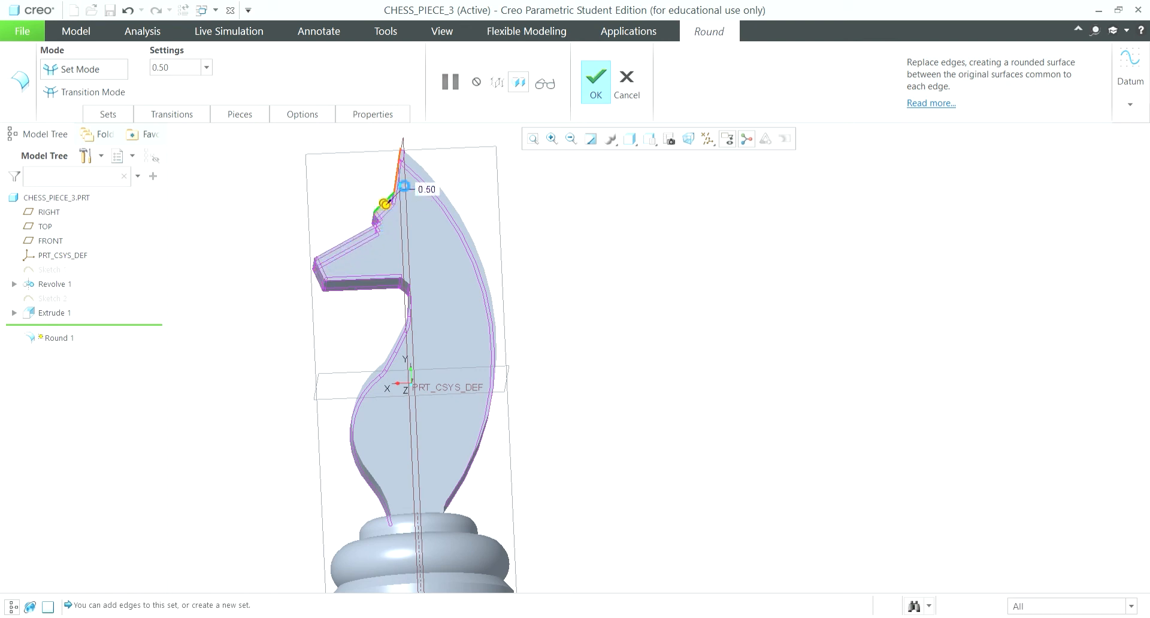
click(391, 197)
click(490, 308)
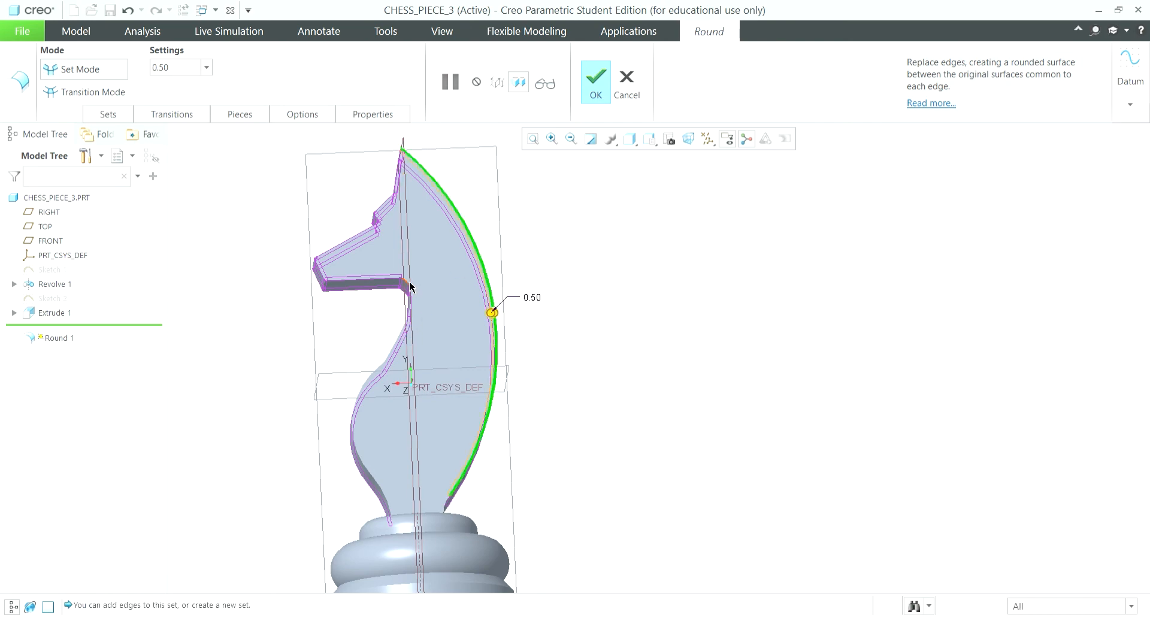
- Try to round the opposite face's mouth corner, throat and chest edges at 0.5, and abandon the whole round feature
click(410, 286)
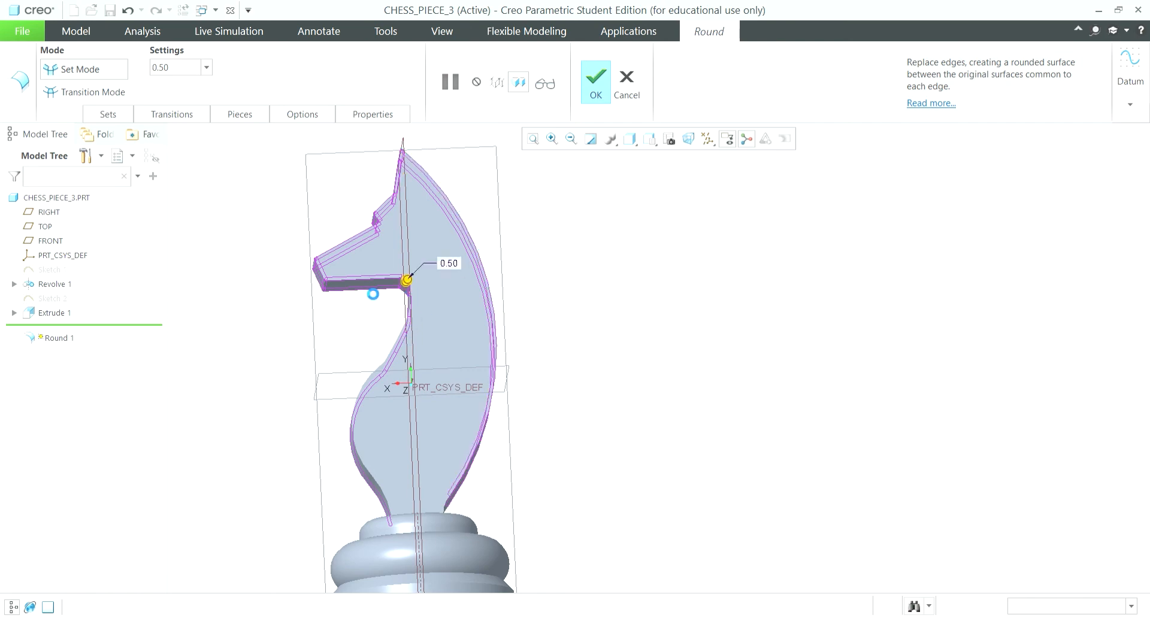
click(395, 349)
scroll(413, 335, up, 1)
scroll(418, 334, down, 5)
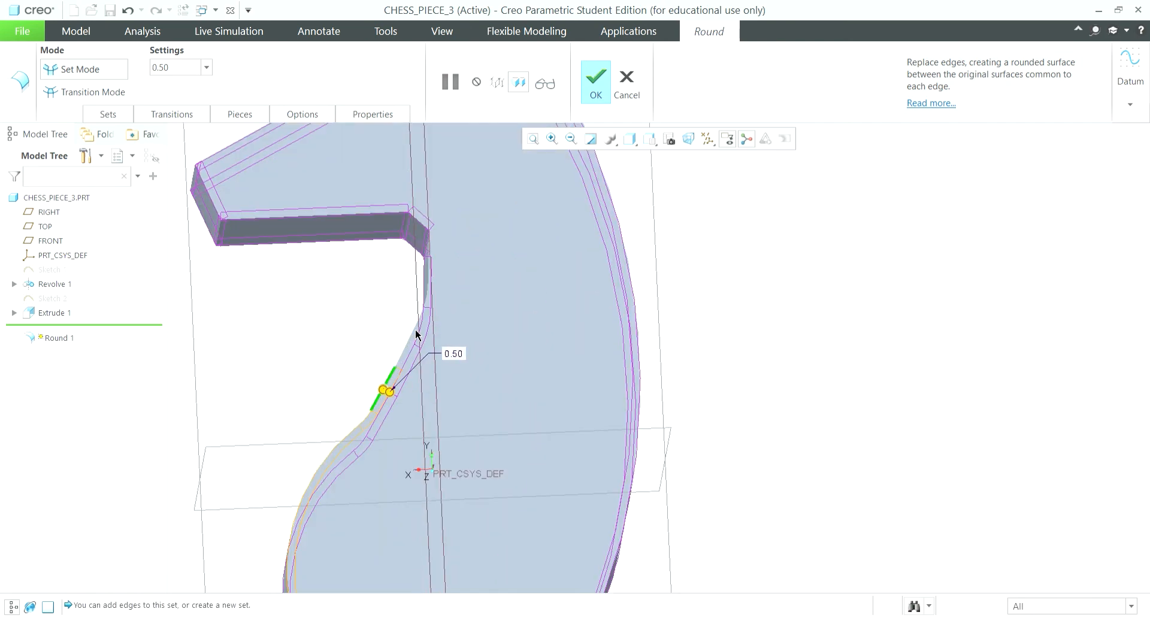
click(421, 318)
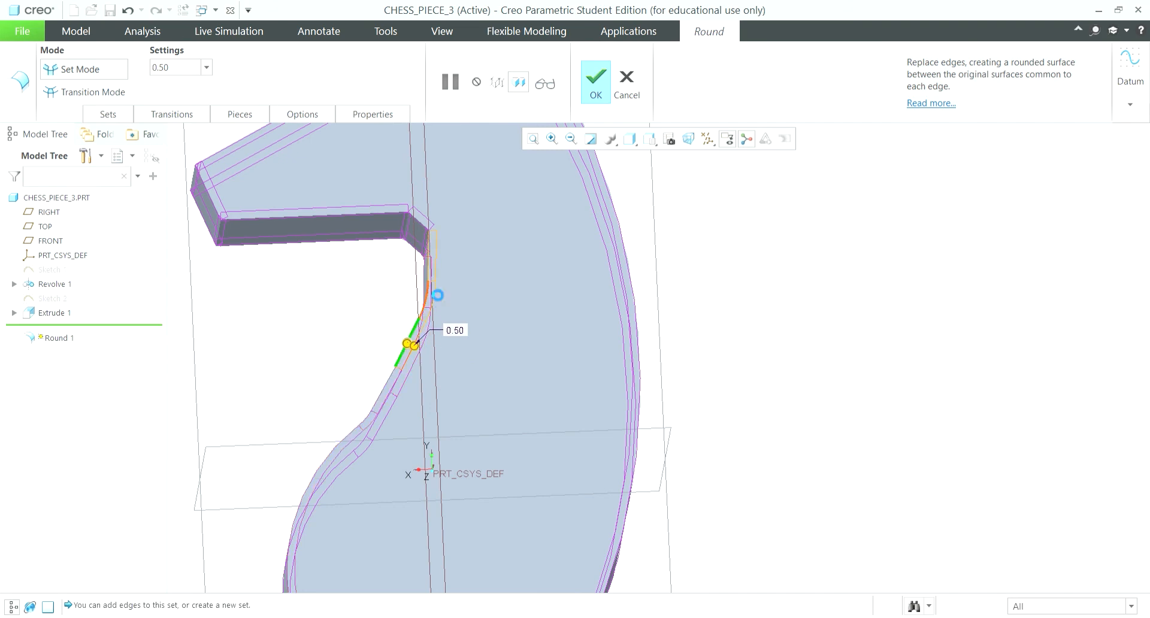
middle_drag(436, 423, 509, 313)
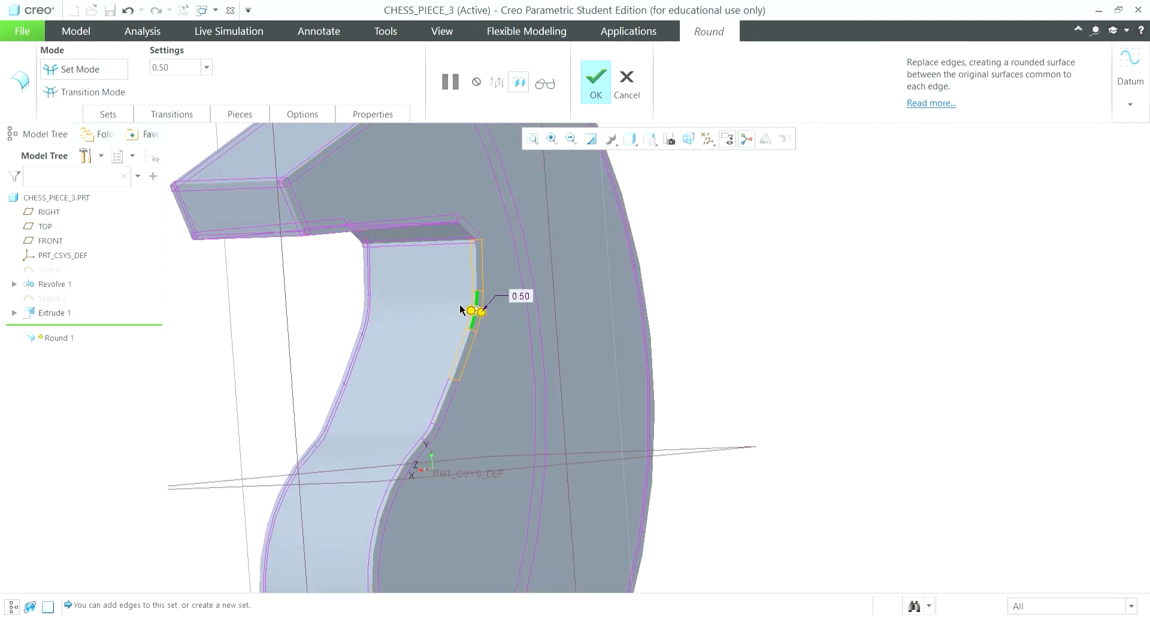
scroll(461, 309, up, 6)
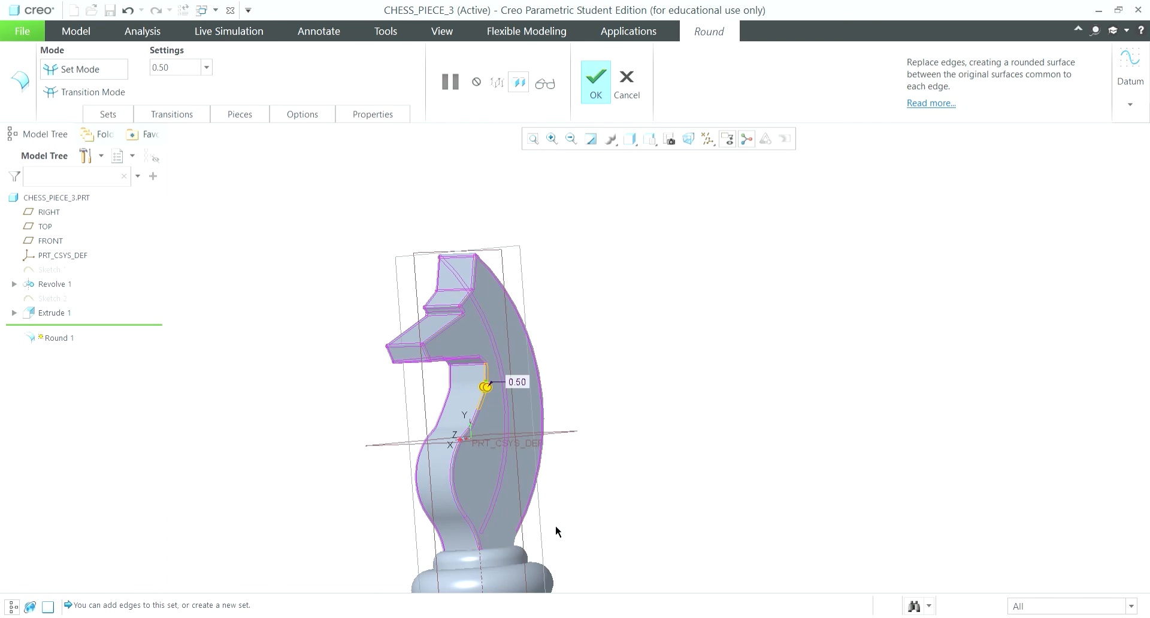
click(594, 96)
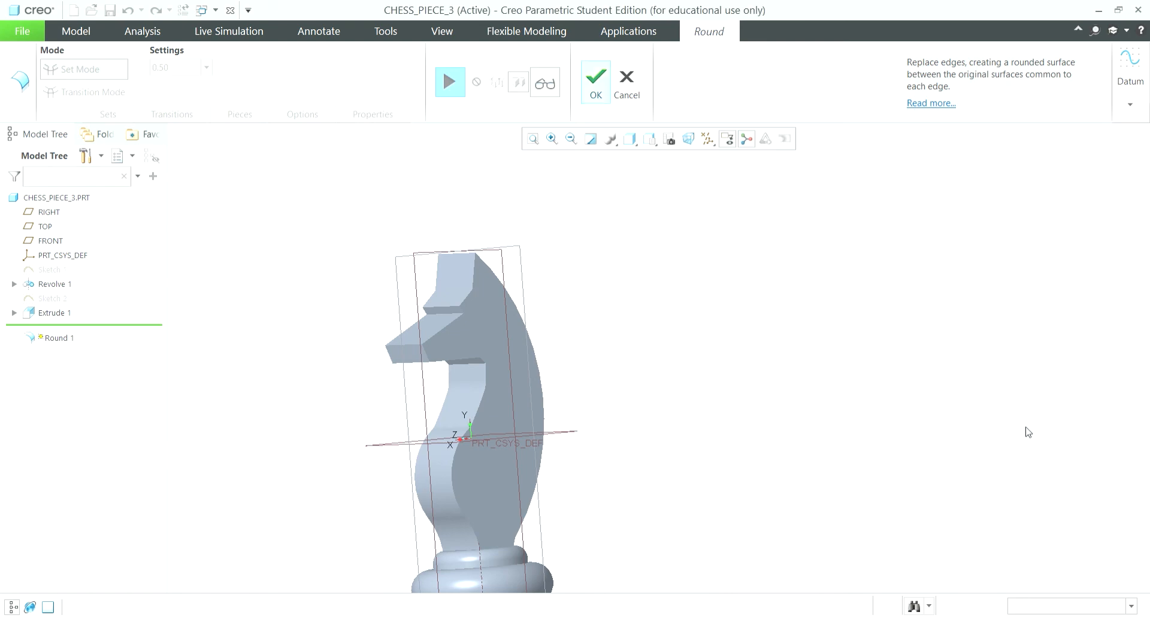
click(628, 96)
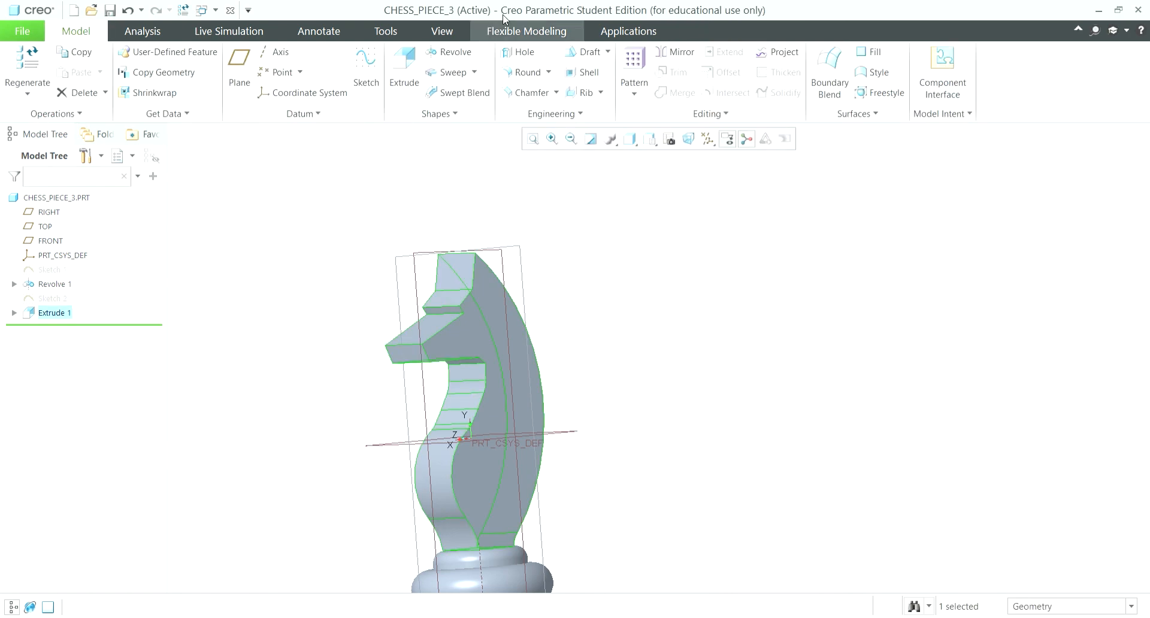
- Start a new 0.5 round on the cross edges at the head's top, forehead, notch and nose front
click(526, 72)
middle_drag(278, 355, 560, 262)
click(540, 272)
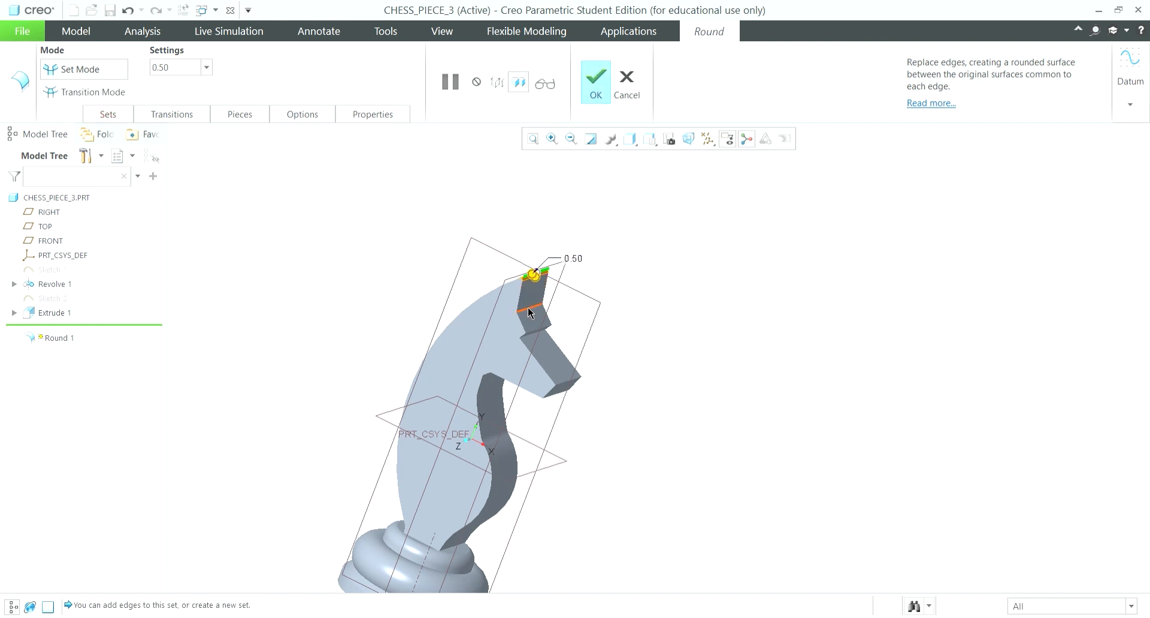
click(529, 310)
click(538, 330)
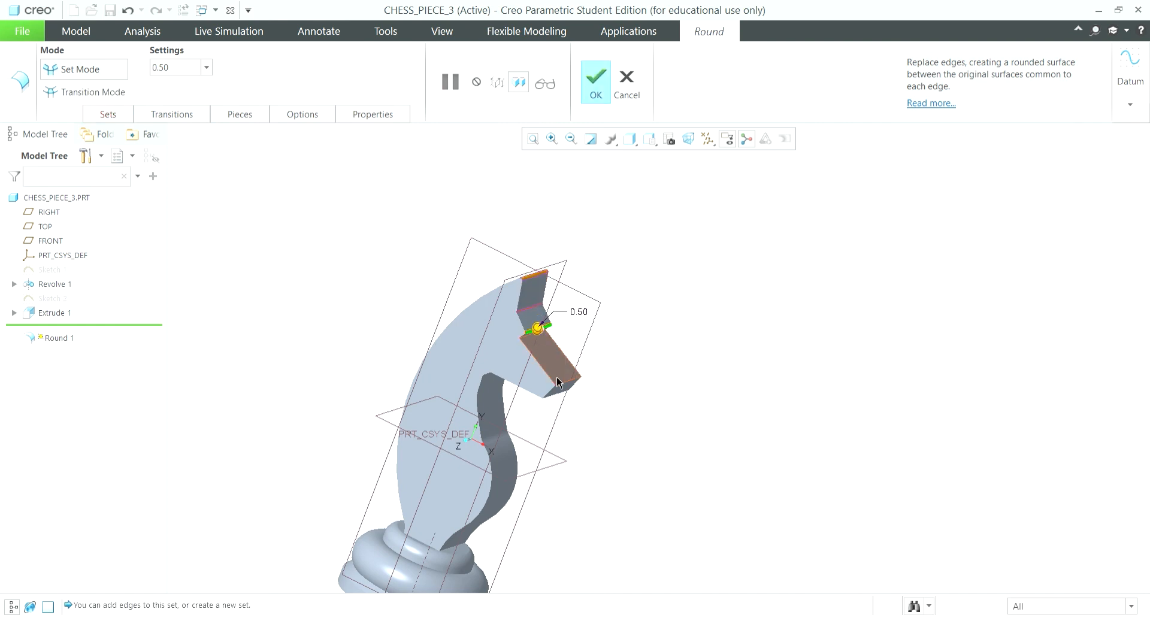
click(565, 383)
- Add the forehead, notch and nose-bridge side edges on both faces to the 0.5 round and complete the feature
click(537, 362)
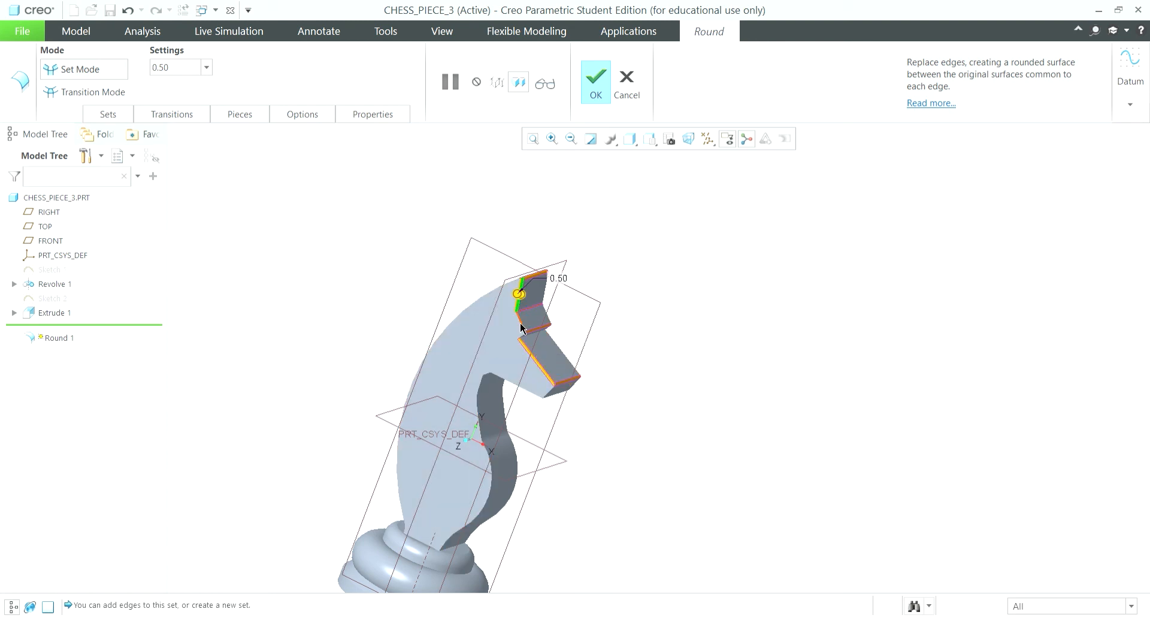
middle_drag(709, 408, 580, 419)
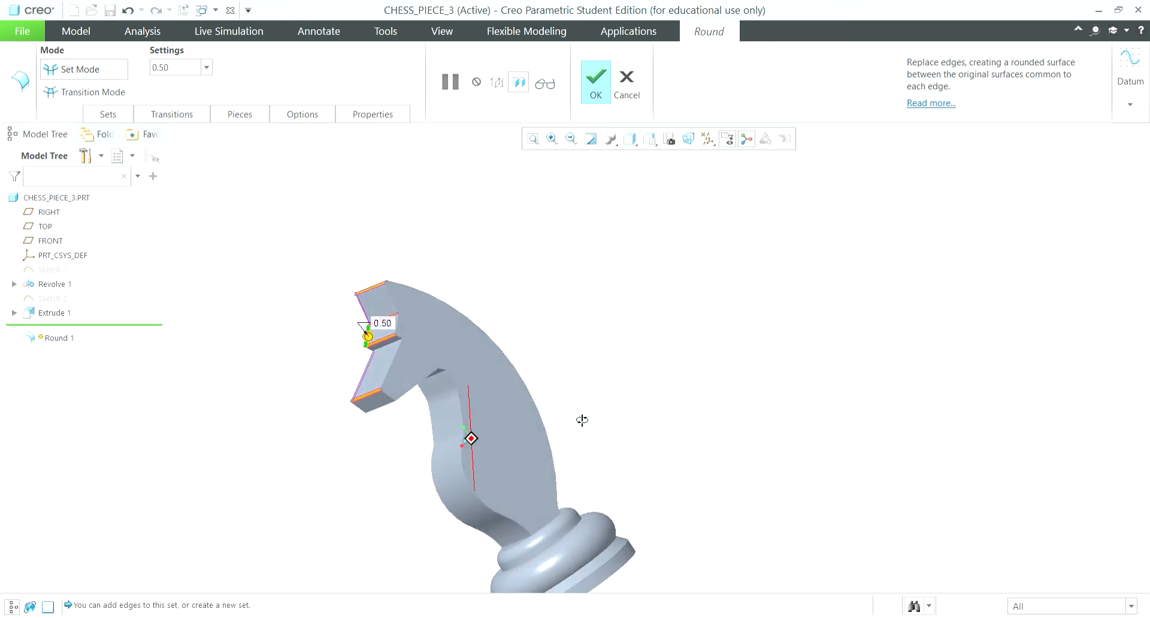
ctrl+click(392, 337)
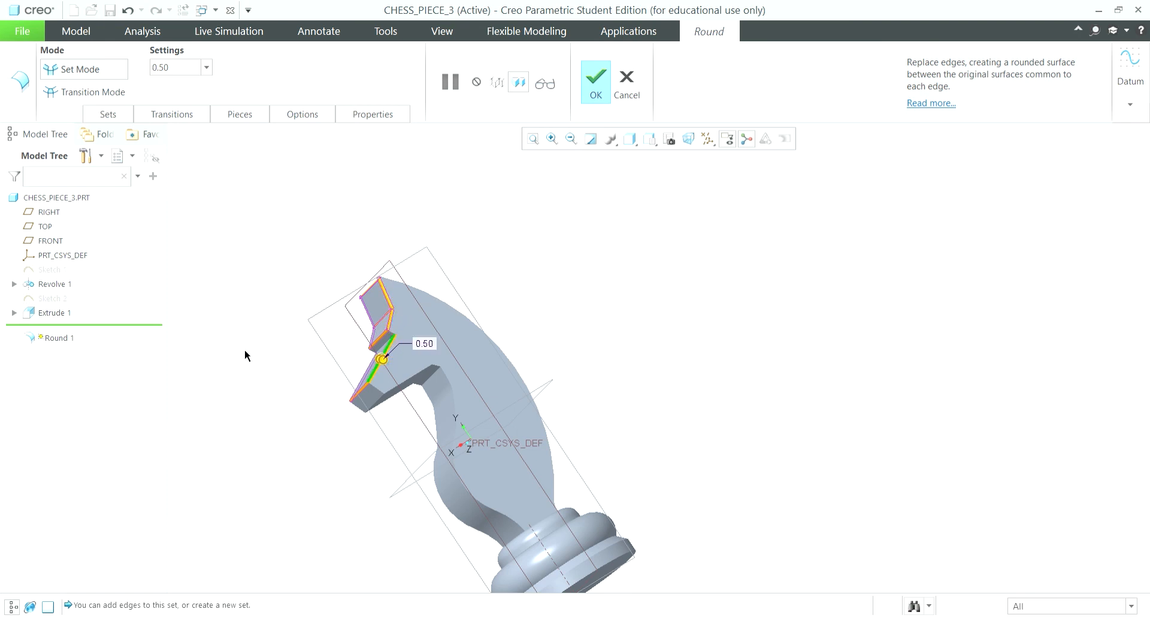
middle_drag(245, 354, 412, 349)
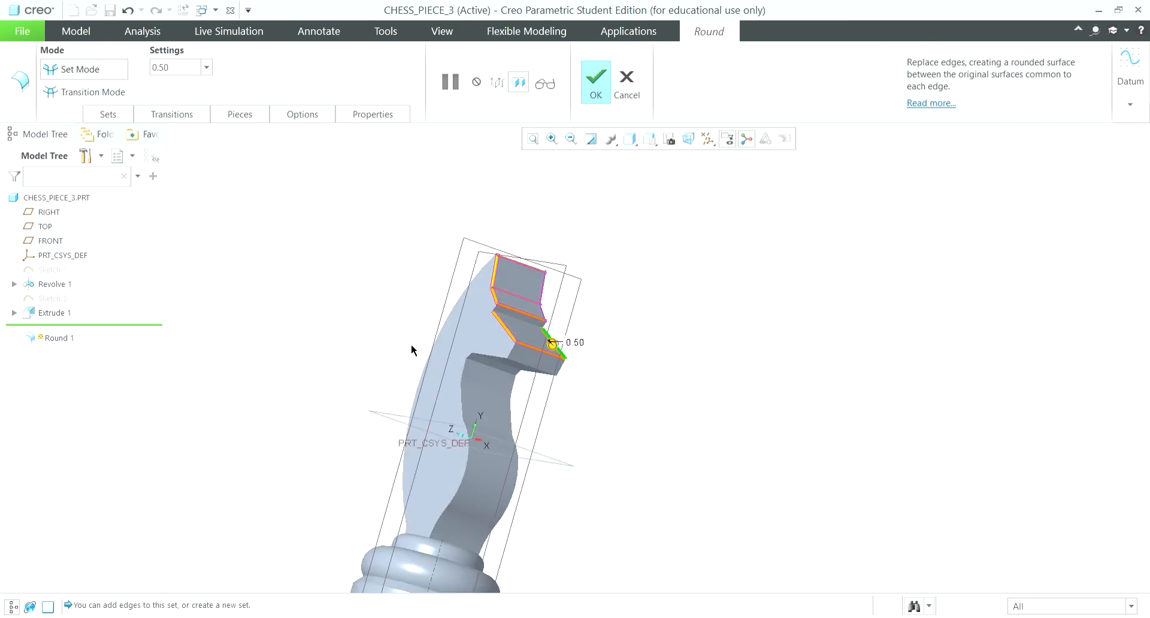
click(597, 89)
- Create another 0.5 round on both long curved edges of the horse's back and accept it
click(667, 395)
middle_drag(662, 457, 342, 444)
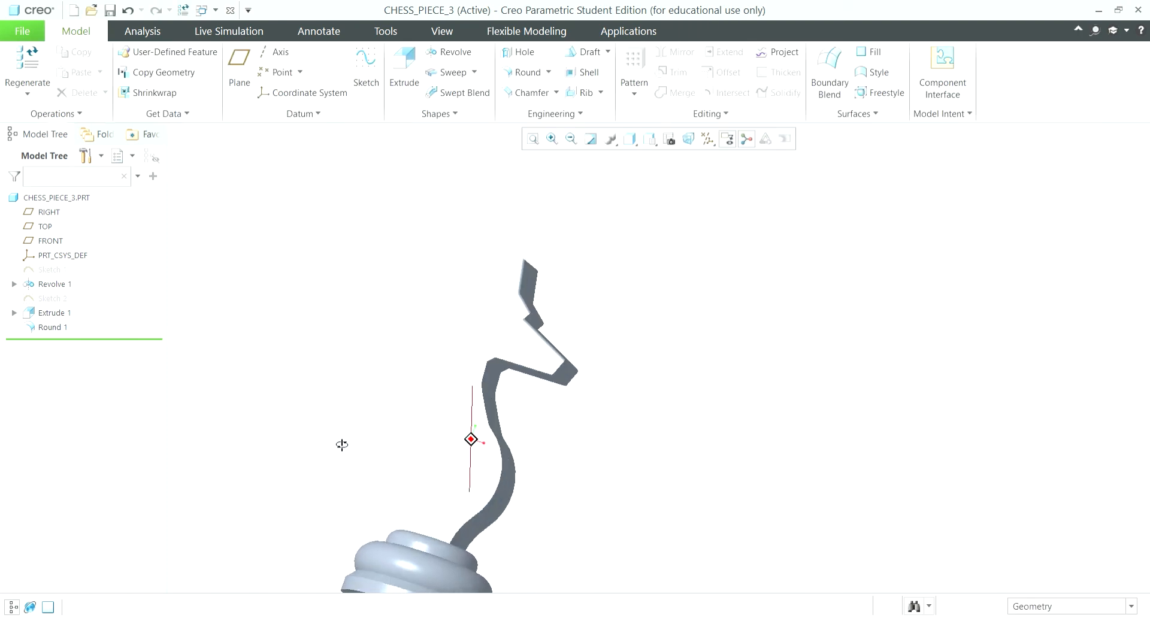
click(529, 69)
click(461, 301)
middle_drag(461, 301, 720, 249)
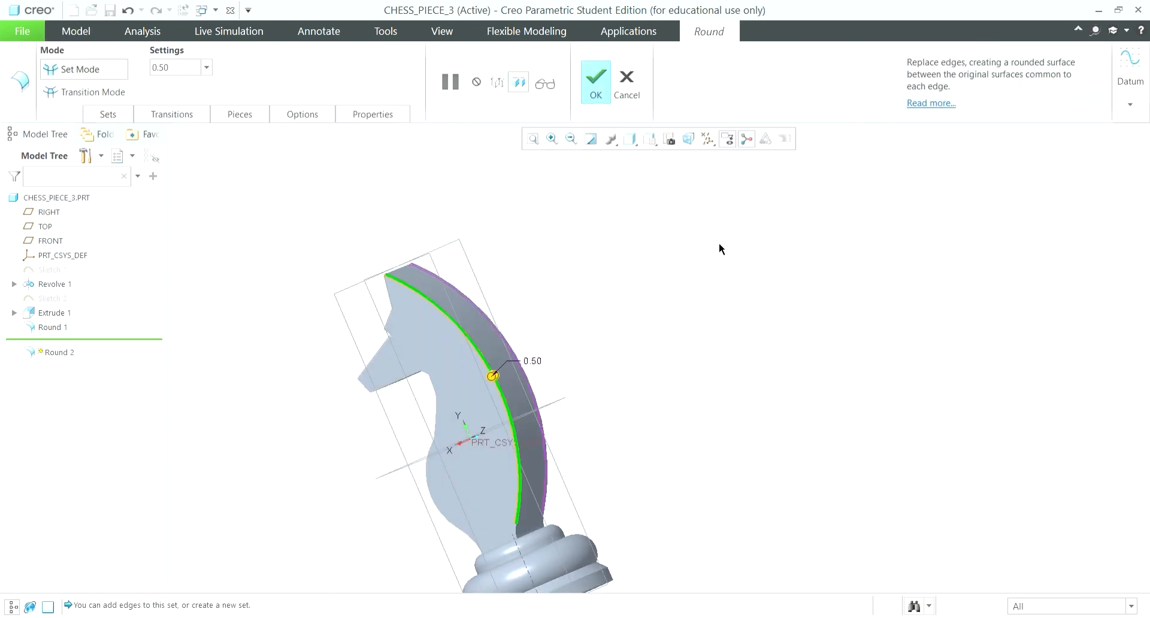
click(602, 93)
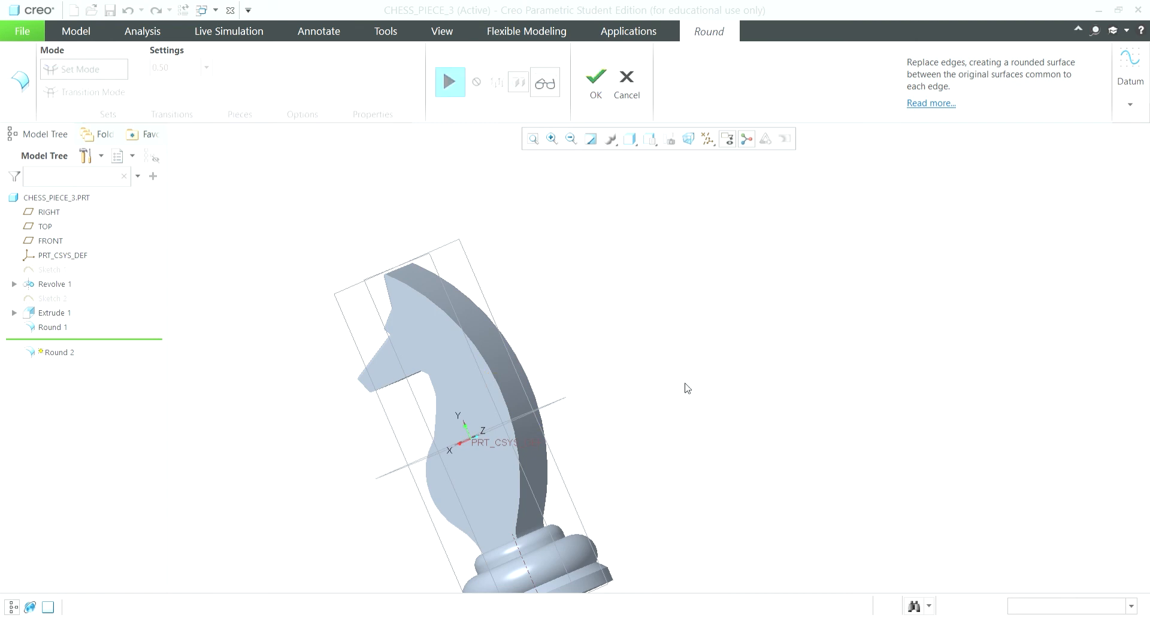
- Open Render Studio for the knight and view the piece in its default orientation
middle_drag(576, 343, 669, 123)
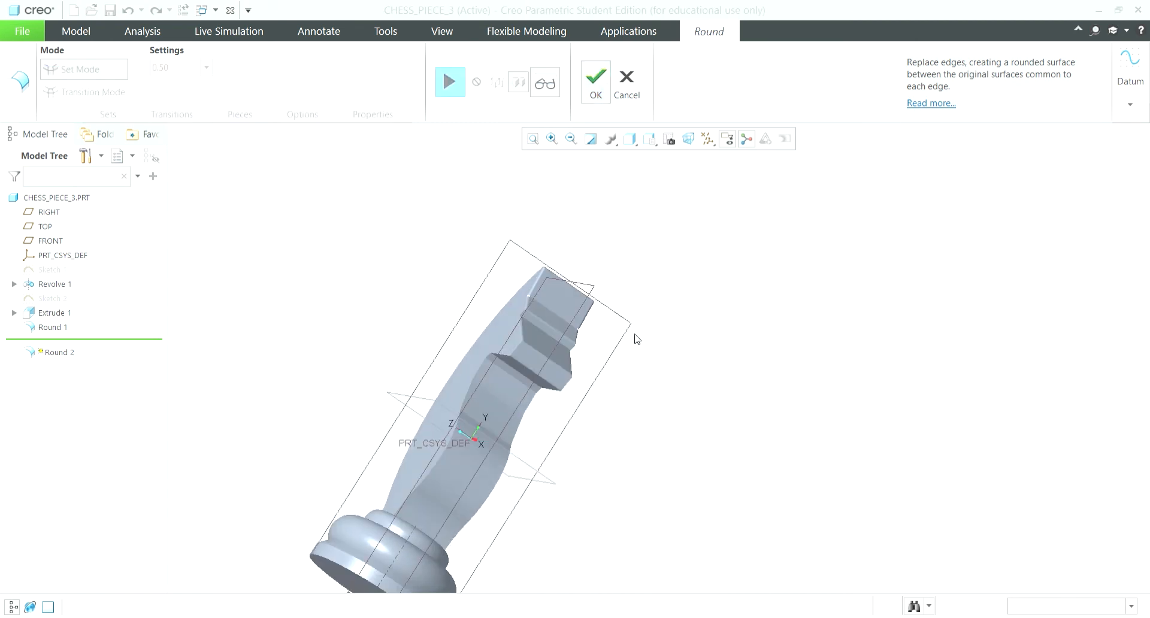
middle_drag(681, 349, 507, 232)
click(628, 31)
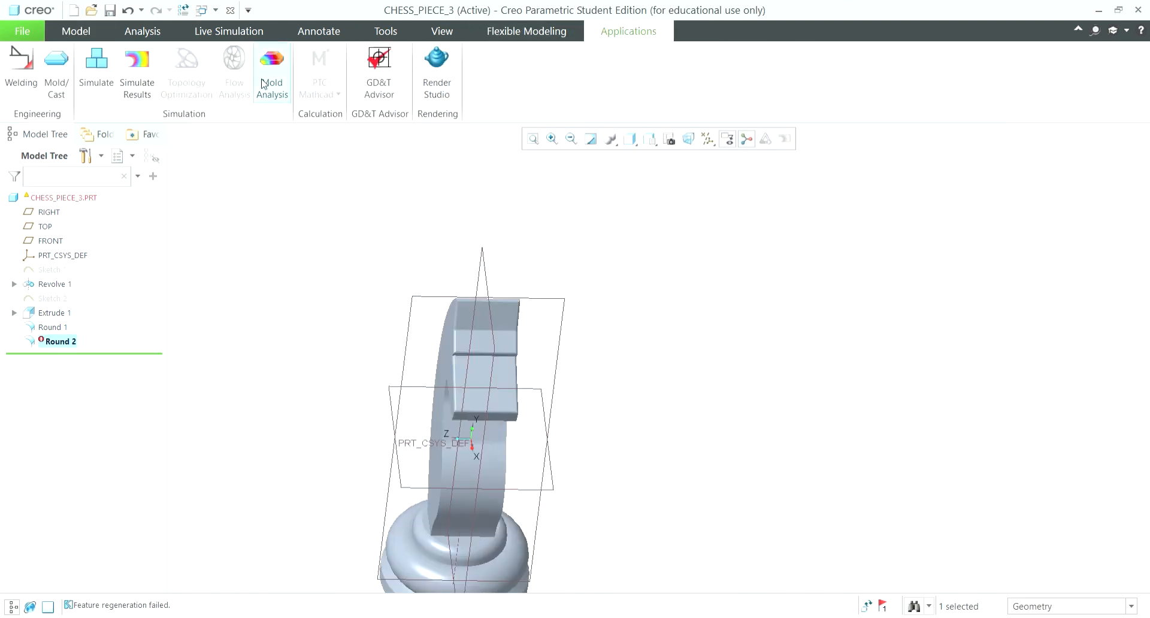
click(437, 69)
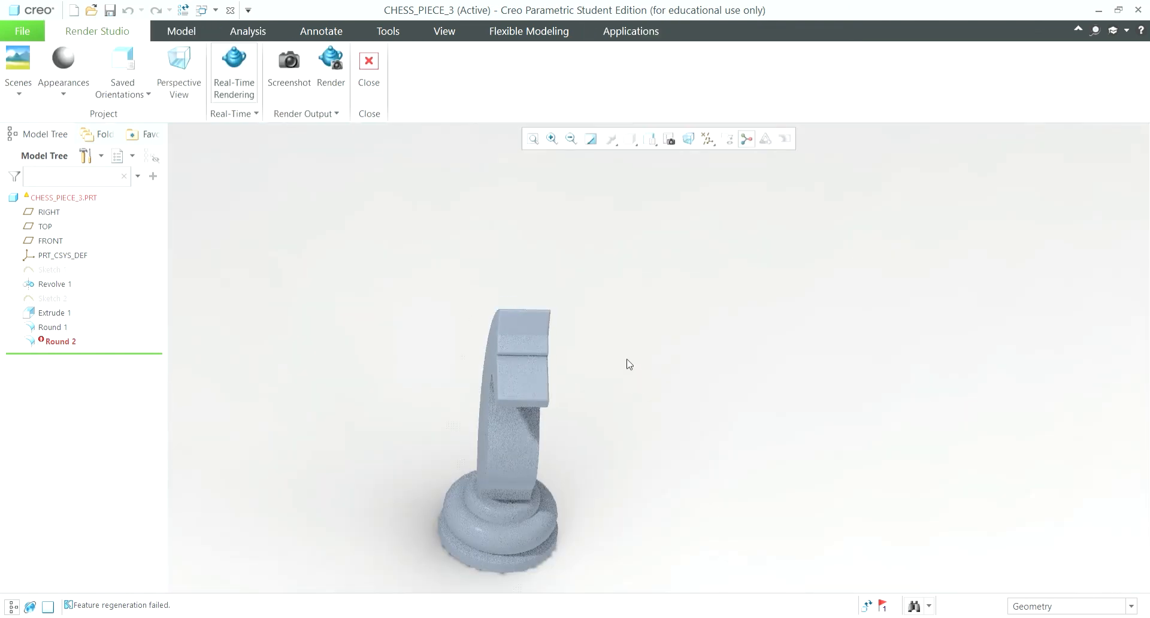
middle_drag(562, 387, 701, 302)
key(ctrl+d)
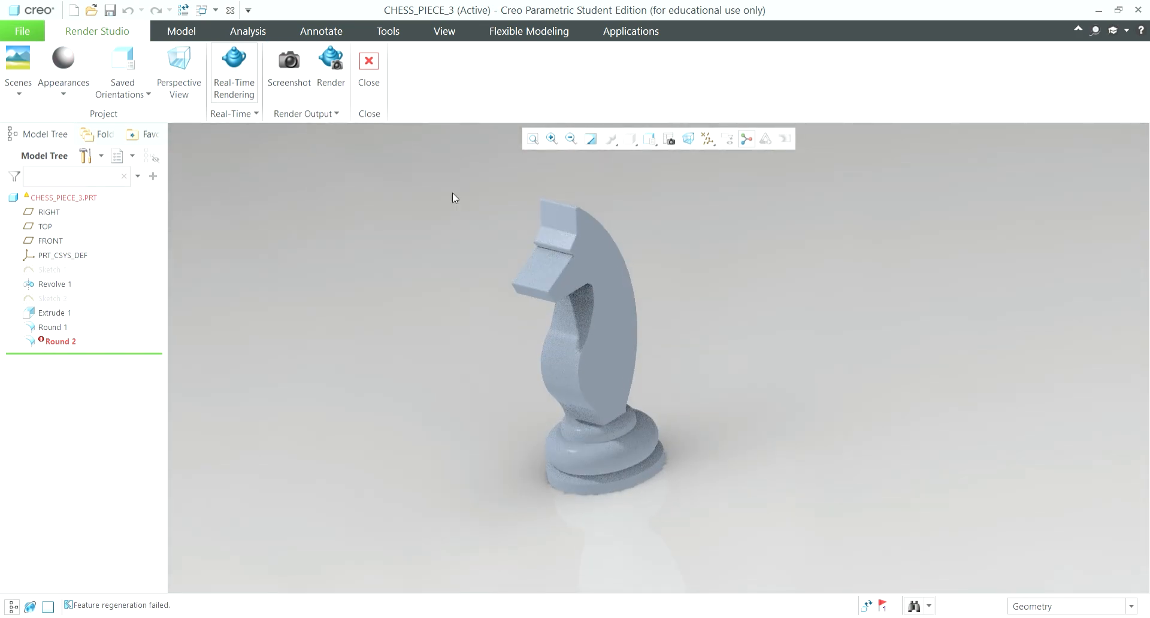
- Apply a shiny gold metallic appearance to the whole chess piece
drag(447, 185, 695, 419)
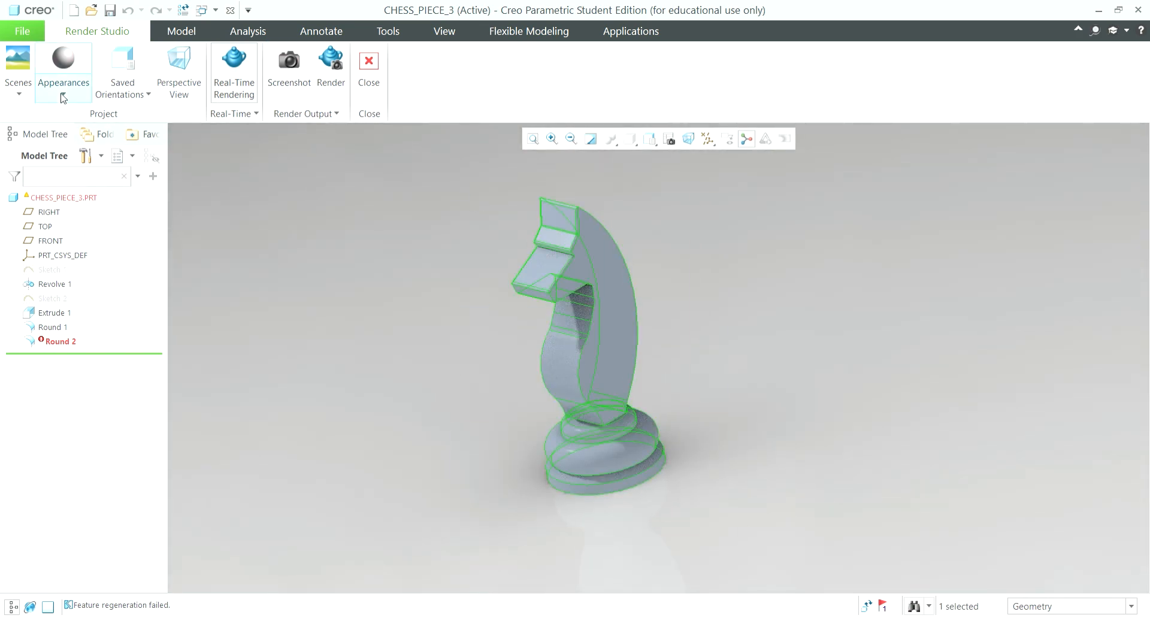
click(77, 86)
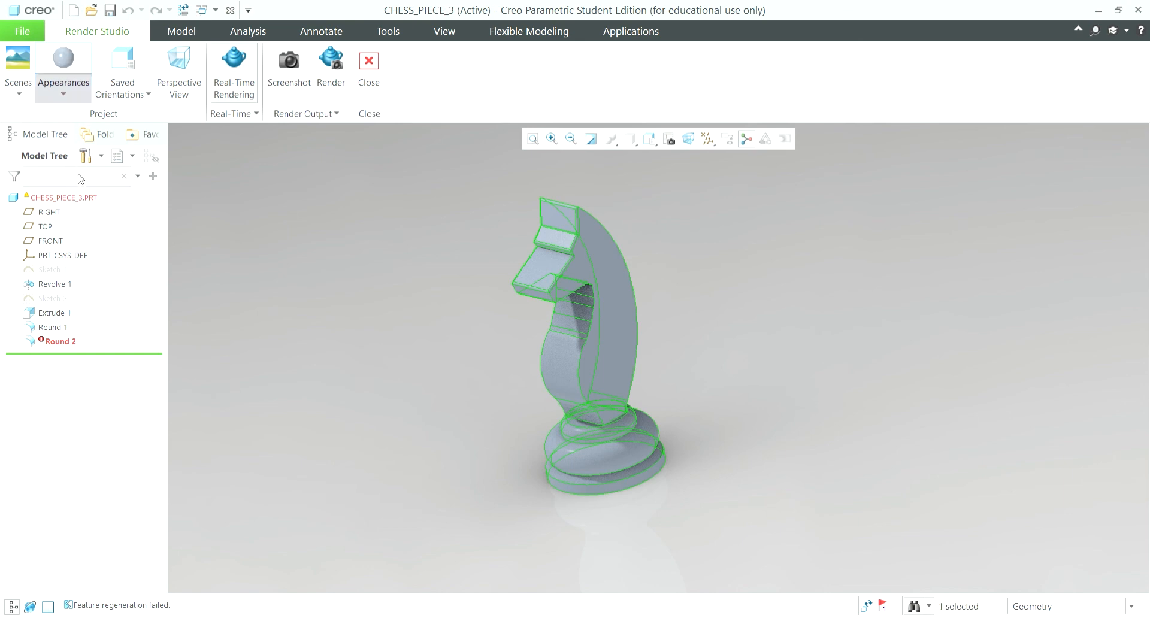
click(96, 203)
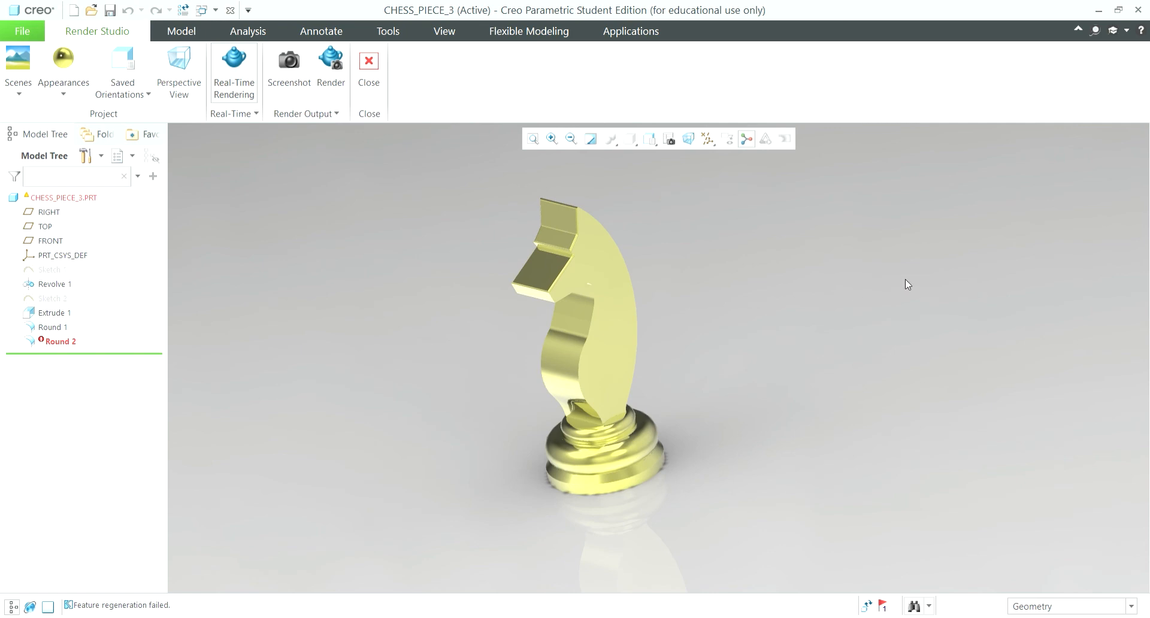
middle_drag(728, 301, 666, 272)
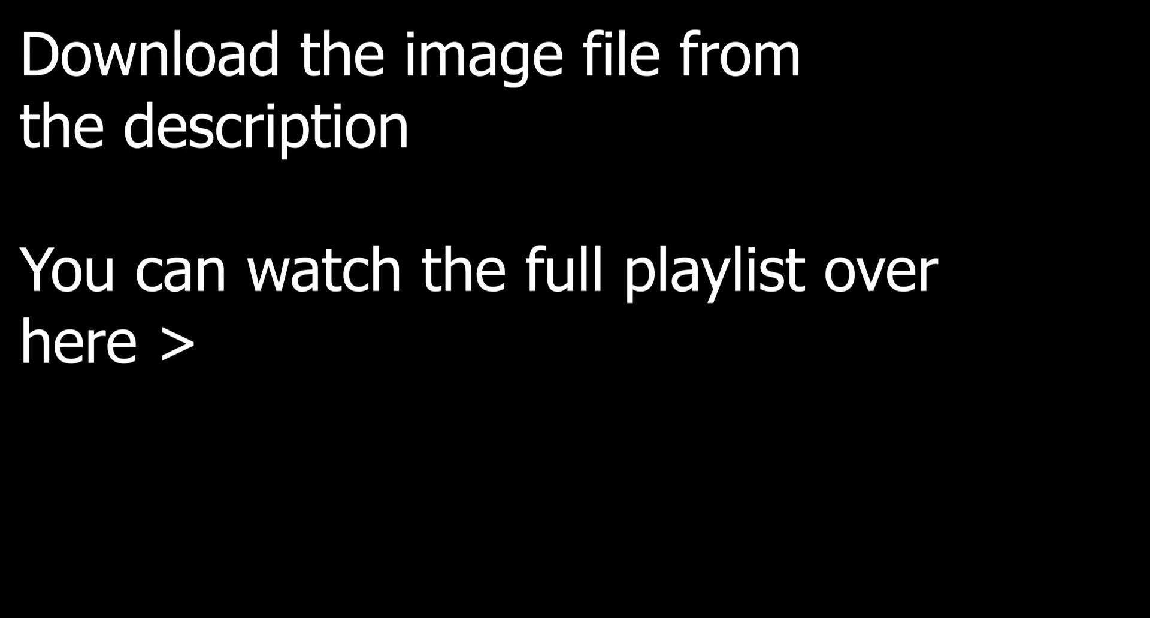